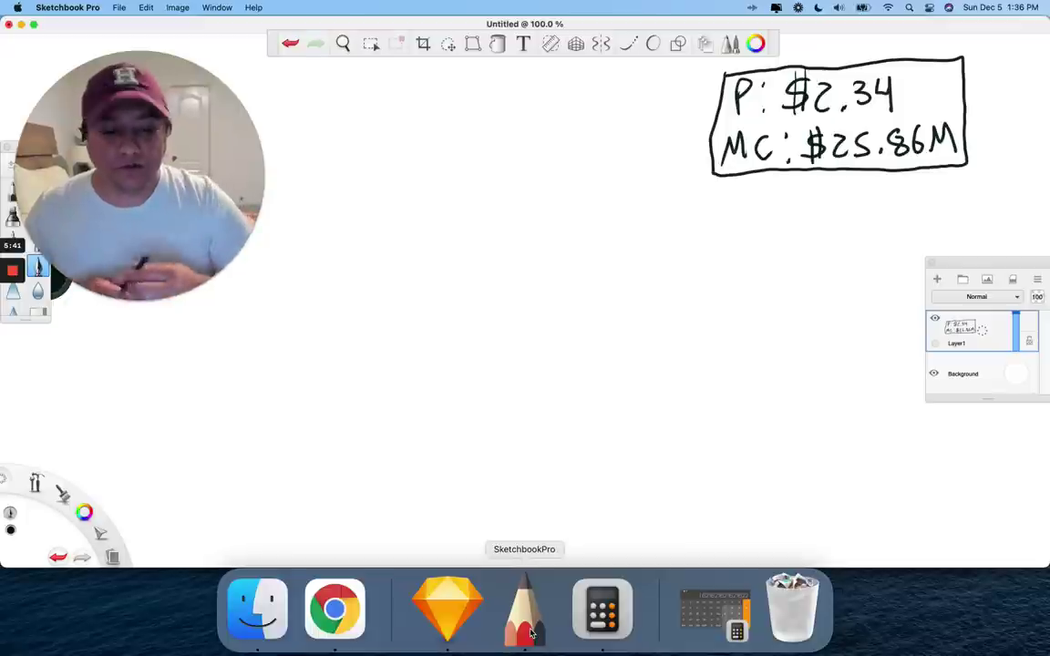
Step: Handwrite $300,000 in the empty upper middle area of the canvas
mouse_move(392, 135)
left_mouse_down()
mouse_move(394, 151)
mouse_move(372, 168)
left_mouse_up()
left_click_drag(383, 116, 383, 171)
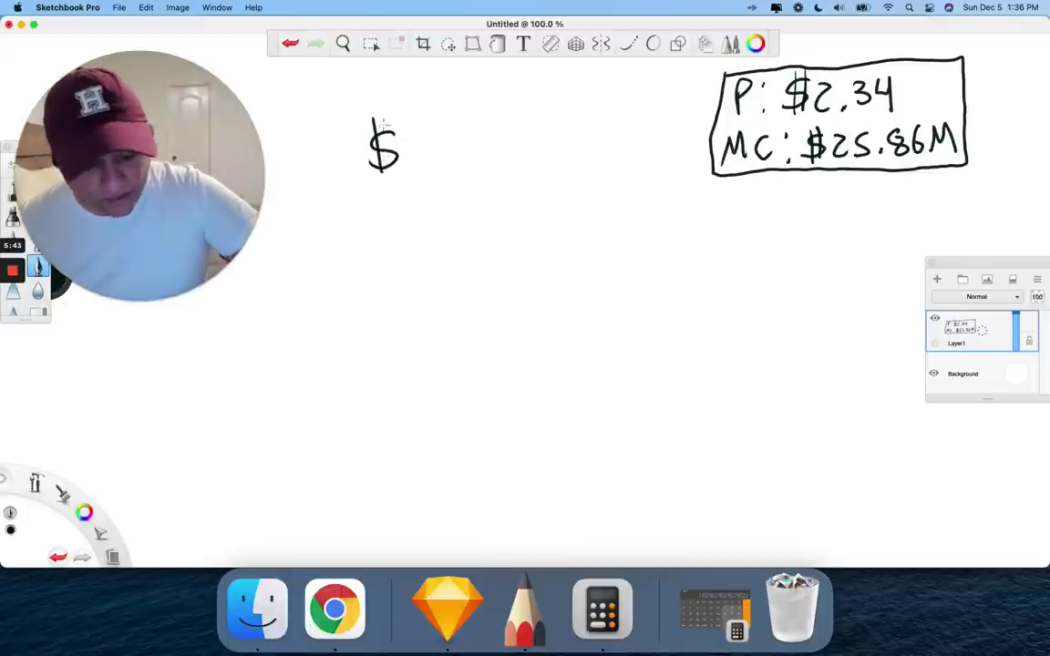
left_click_drag(407, 128, 408, 166)
mouse_move(452, 139)
left_mouse_down()
mouse_move(443, 153)
mouse_move(452, 137)
left_mouse_up()
mouse_move(476, 135)
left_mouse_down()
mouse_move(493, 155)
mouse_move(507, 130)
left_mouse_up()
left_click_drag(534, 128, 558, 128)
Step: Handwrite −$150,000 beneath the $300,000 and draw a subtraction line under it
mouse_move(347, 218)
left_mouse_down()
mouse_move(389, 202)
mouse_move(391, 221)
left_mouse_up()
left_click_drag(394, 180, 400, 232)
left_click_drag(422, 187, 441, 208)
left_click_drag(474, 182, 496, 202)
left_click_drag(516, 179, 538, 179)
left_click_drag(565, 171, 567, 170)
left_click_drag(360, 248, 627, 186)
Step: Write the difference $150,000 below the subtraction line and circle it
mouse_move(425, 262)
left_mouse_down()
mouse_move(414, 306)
mouse_move(436, 288)
left_mouse_up()
mouse_move(445, 262)
left_mouse_down()
mouse_move(447, 285)
mouse_move(456, 273)
left_mouse_up()
left_click_drag(472, 262, 488, 277)
left_click_drag(507, 250, 527, 250)
left_click_drag(550, 243, 549, 247)
mouse_move(487, 224)
left_mouse_down()
mouse_move(387, 314)
mouse_move(488, 230)
left_mouse_up()
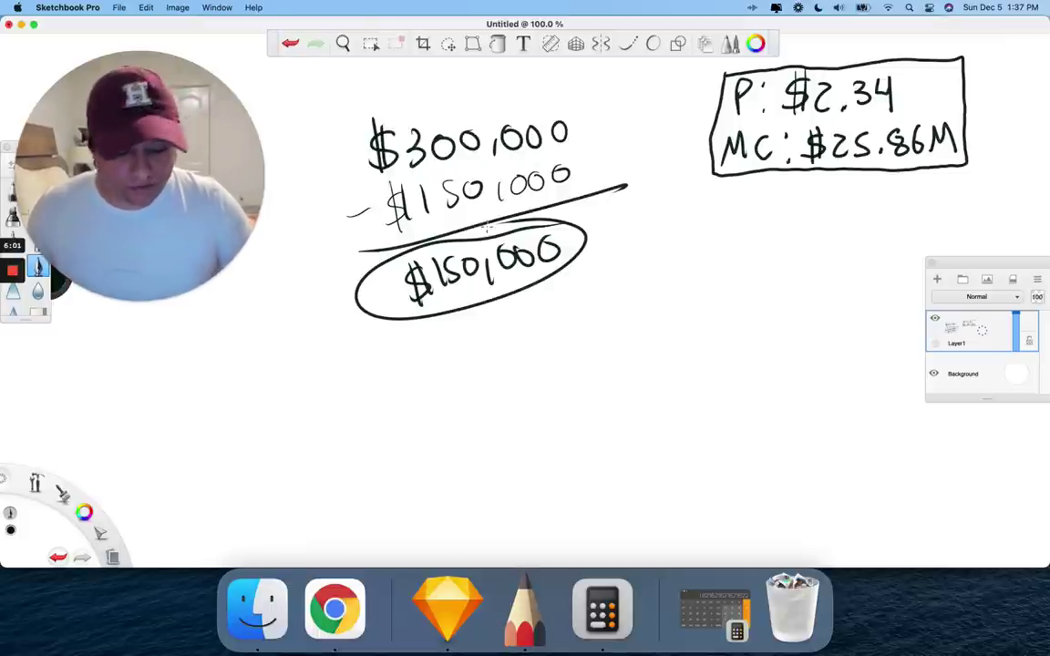
Step: Write a smaller circled $150,000 in the empty area at the canvas's left edge
mouse_move(63, 363)
left_mouse_down()
mouse_move(47, 393)
mouse_move(56, 401)
mouse_move(95, 357)
mouse_move(166, 346)
left_mouse_up()
mouse_move(173, 327)
left_mouse_down()
mouse_move(91, 339)
mouse_move(136, 406)
mouse_move(173, 346)
left_mouse_up()
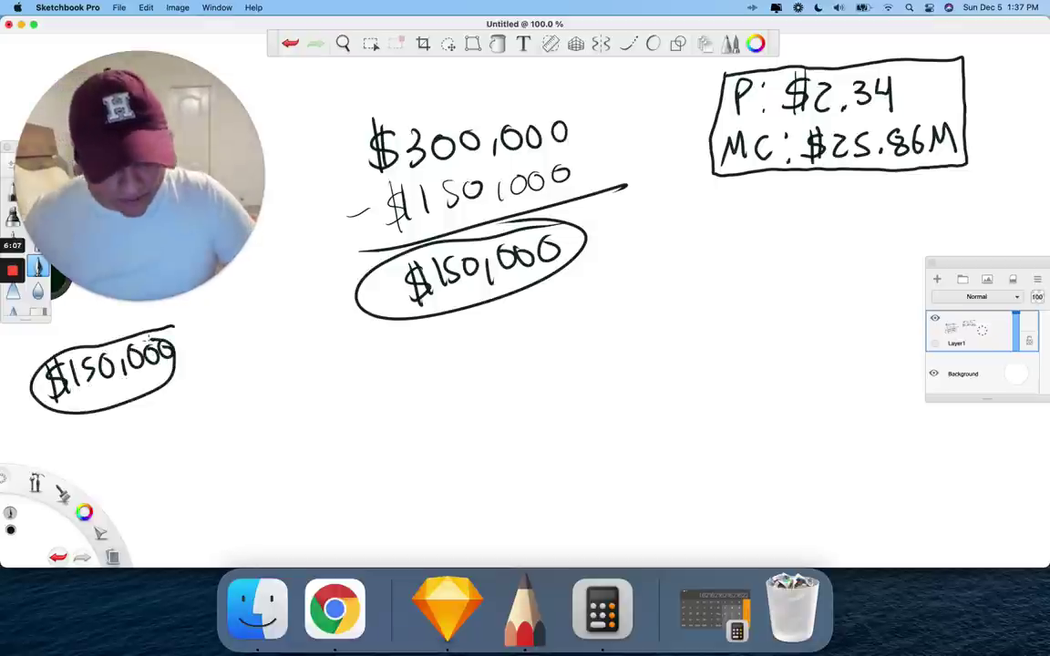
mouse_move(136, 223)
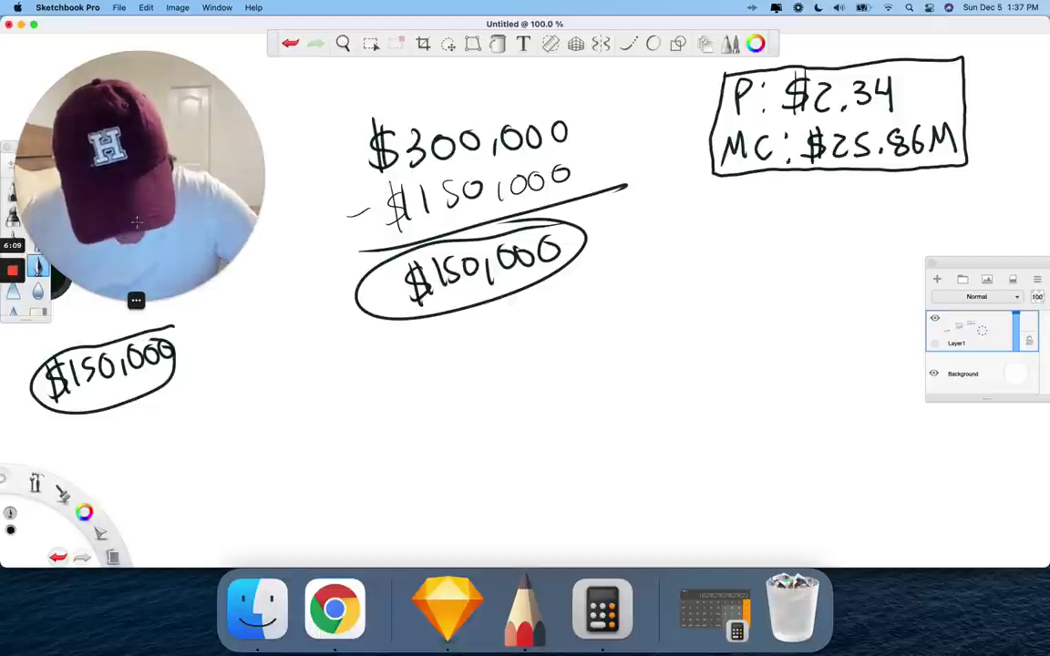
left_click_drag(32, 321, 34, 355)
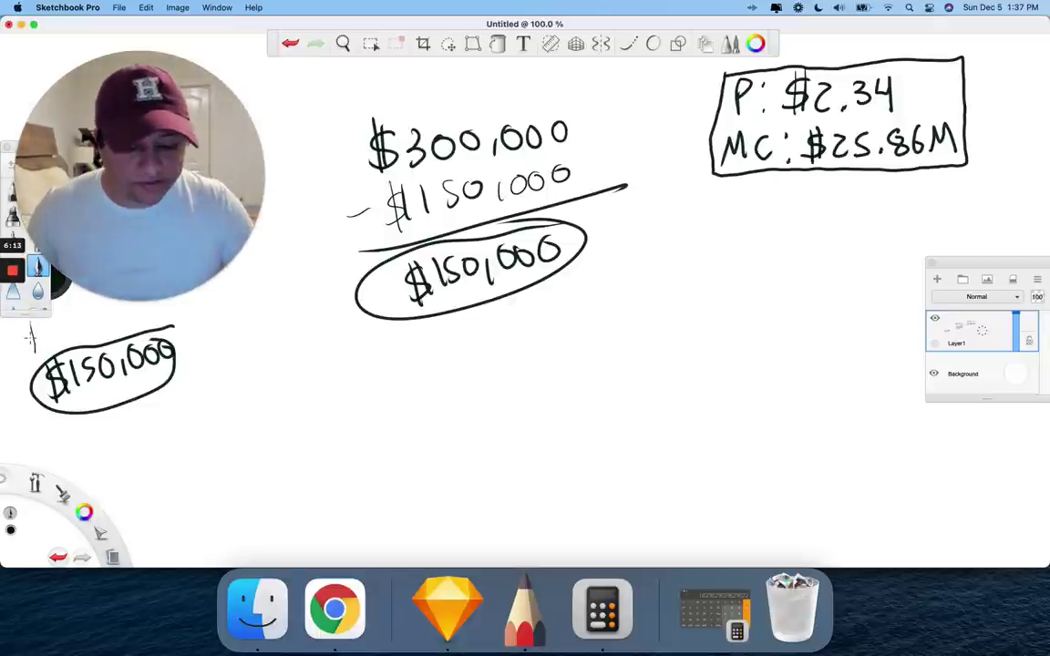
Step: Undo all strokes of the $300,000 − $150,000 example and its circled copy, keeping the boxed price and market cap
key("super+z")
key("super+z")
key("super+z")
key("super+z")
key("super+z")
key("super+z")
key("super+z")
key("super+z")
key("super+z")
key("super+z")
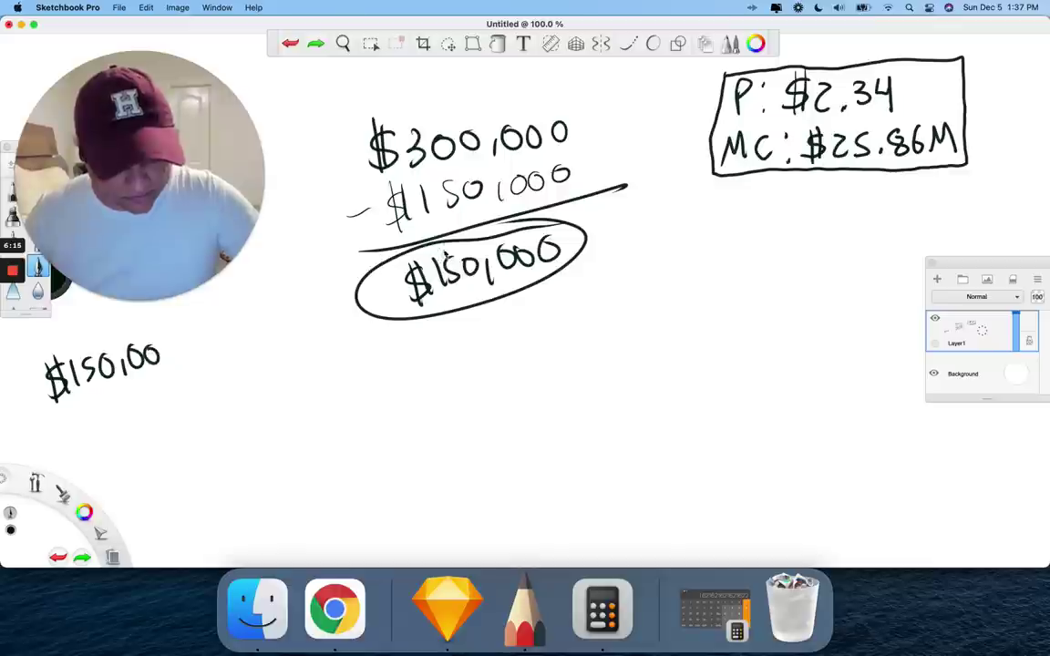
key("super+z")
key("super+z")
key("super+z")
key("super+z")
key("super+z")
key("super+z")
key("super+z")
key("super+z")
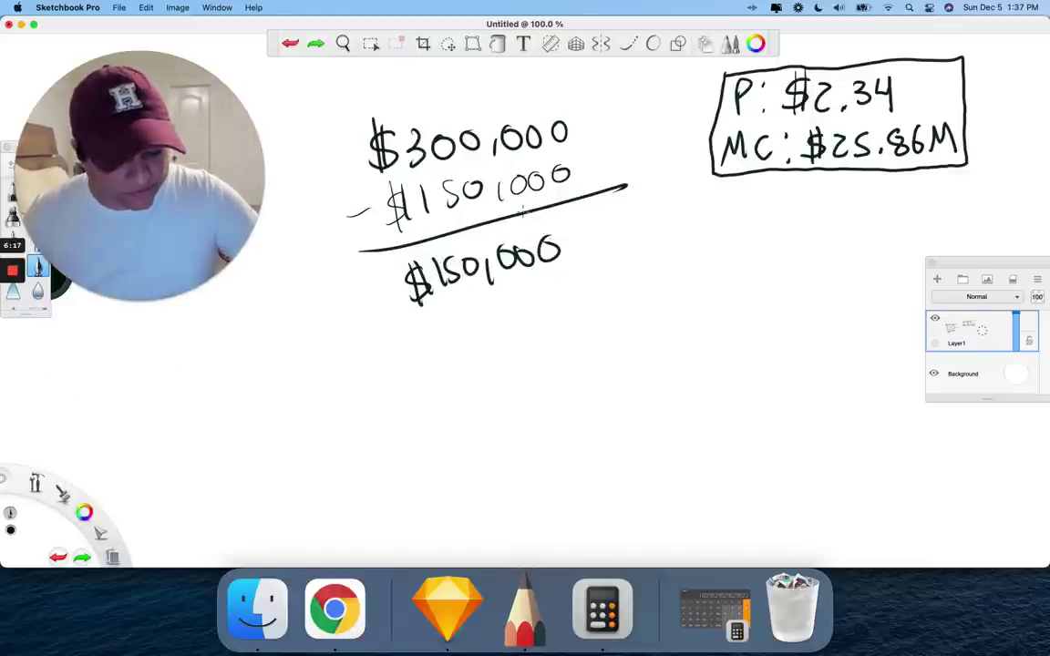
key("super+z")
key("super+z")
key("super+z")
key("super+z")
key("super+z")
key("super+z")
key("super+z")
key("super+z")
key("super+z")
key("super+z")
key("super+z")
key("super+z")
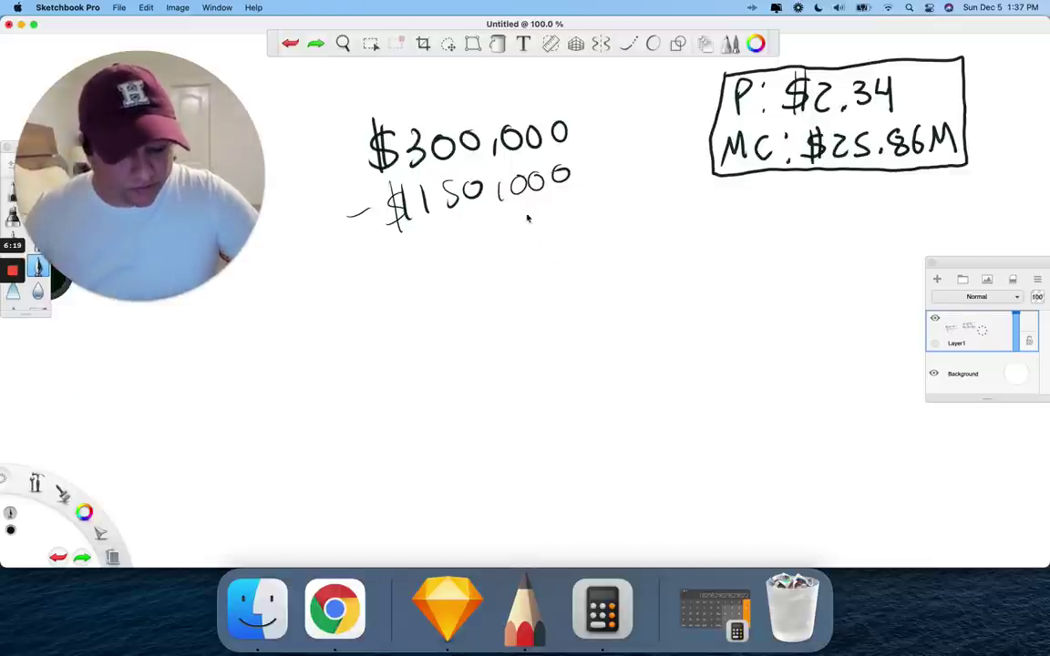
key("super+z")
key("super+z")
key("super+z")
key("super+z")
key("super+z")
key("super+z")
key("super+z")
key("super+z")
key("super+z")
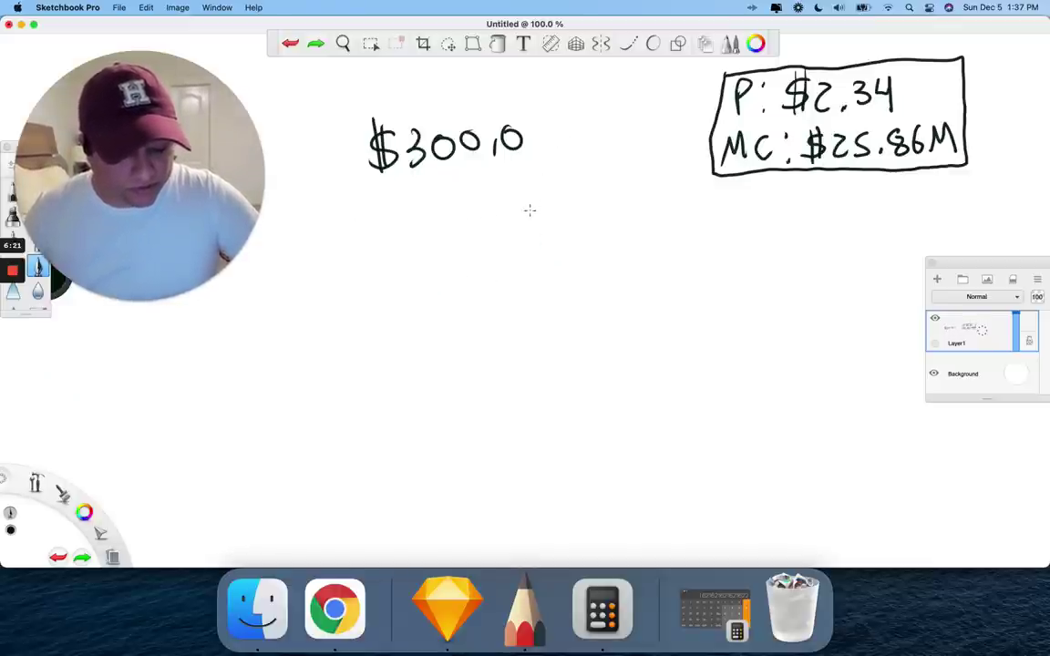
key("super+z")
key("super+z")
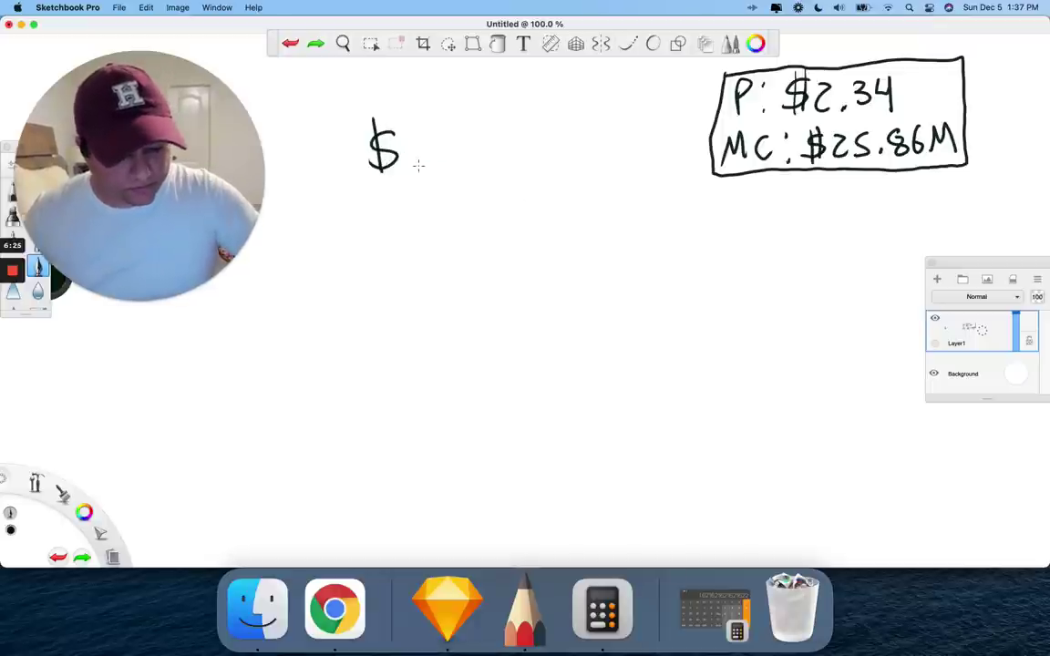
key("super+z")
key("super+z")
Step: Handwrite $150,000 in the empty area at the canvas's left edge and circle it
mouse_move(82, 346)
left_mouse_down()
mouse_move(66, 383)
mouse_move(76, 392)
mouse_move(107, 374)
left_mouse_up()
left_click_drag(117, 344, 115, 371)
left_click_drag(144, 344, 157, 363)
mouse_move(173, 328)
left_mouse_down()
mouse_move(206, 321)
mouse_move(45, 350)
mouse_move(232, 365)
mouse_move(208, 315)
left_mouse_up()
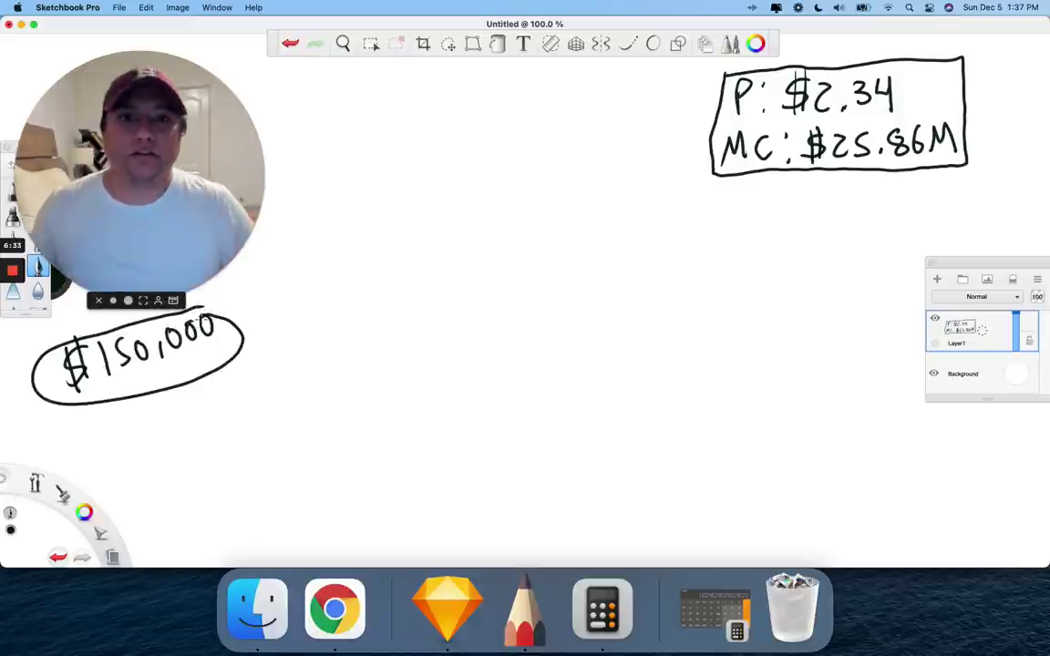
Step: Switch to Chrome and examine the current assets, long-term assets and total assets on GigaMedia's balance sheet
left_click(335, 609)
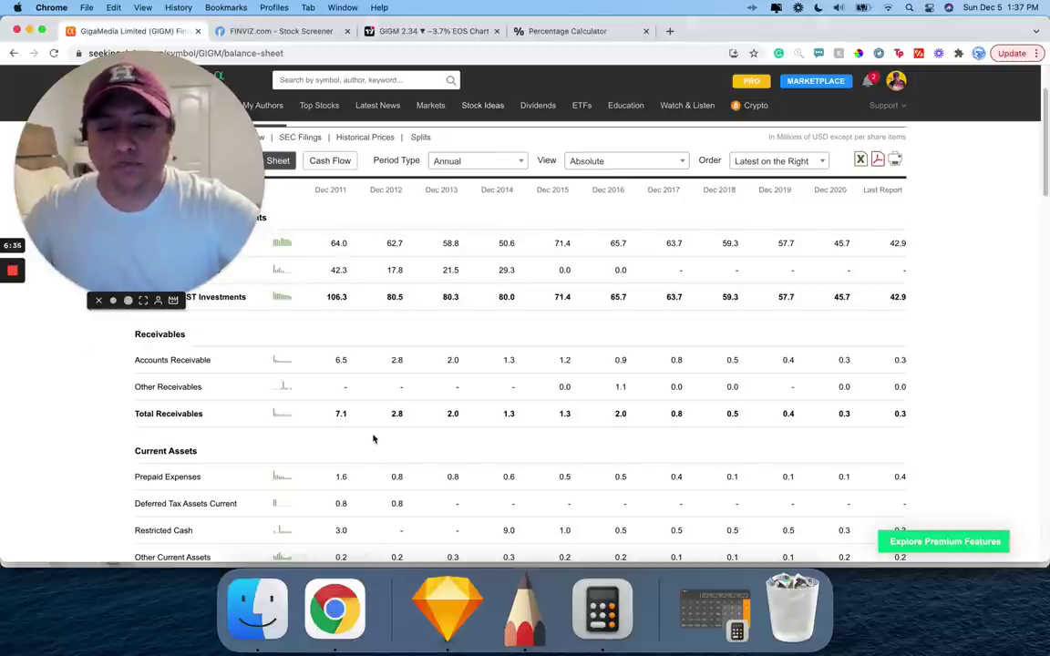
scroll(276, 358, "down", 2)
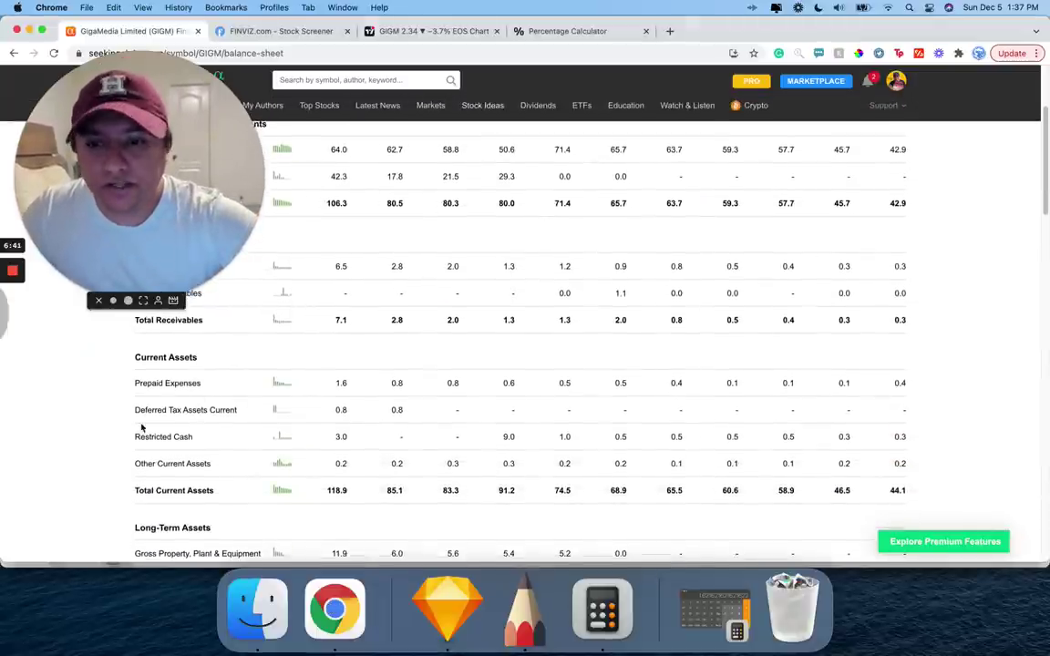
scroll(134, 431, "down", 3)
scroll(140, 426, "down", 1)
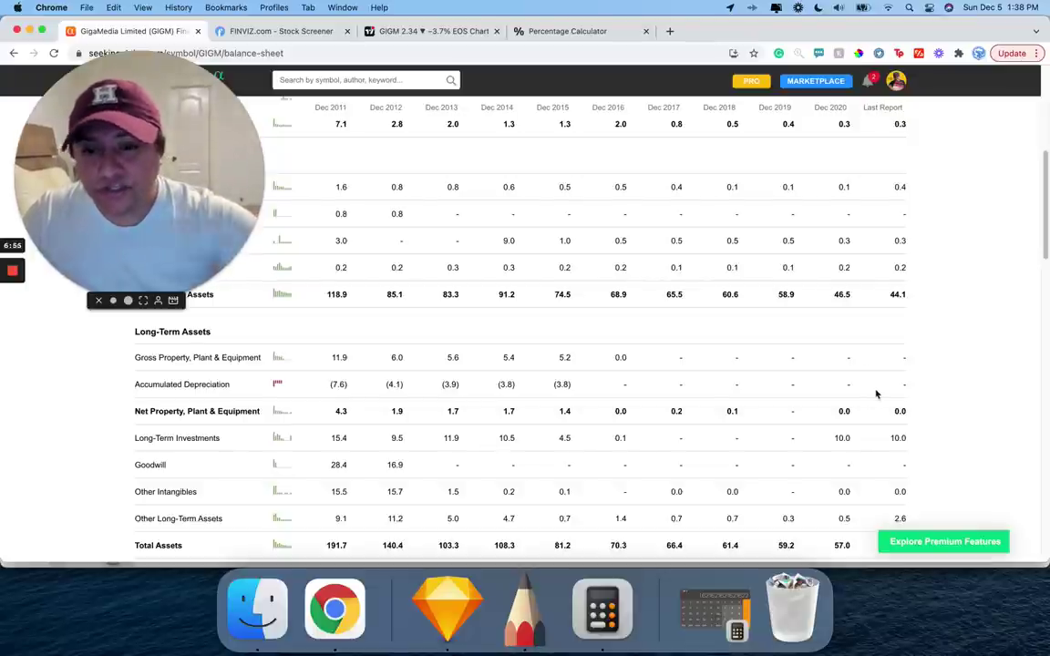
scroll(876, 394, "down", 1)
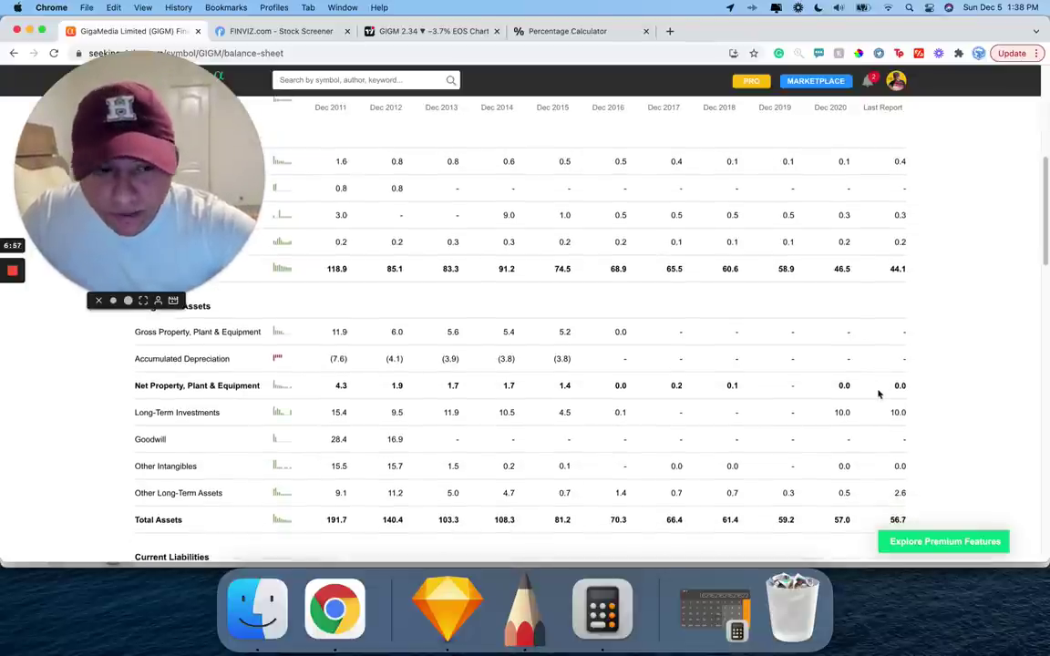
scroll(888, 401, "down", 2)
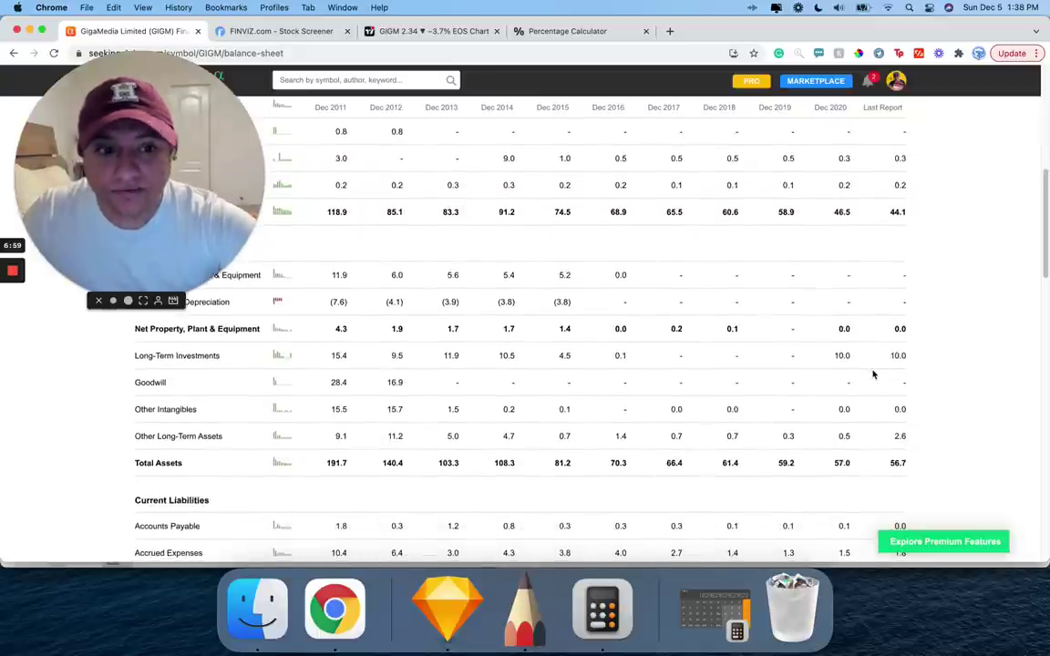
scroll(872, 374, "down", 1)
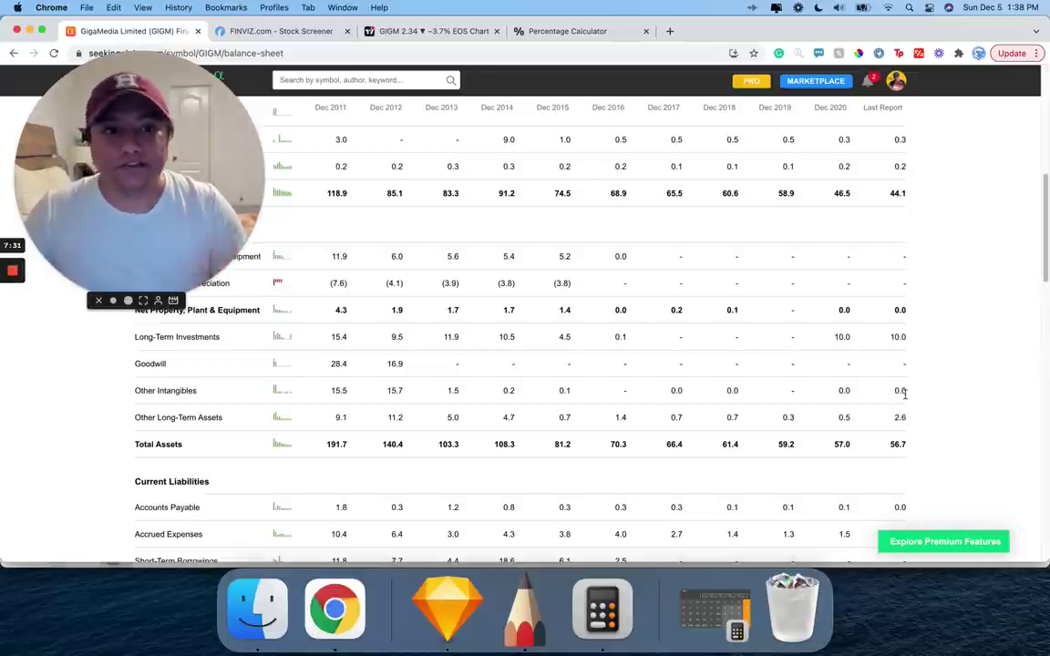
scroll(905, 393, "down", 2)
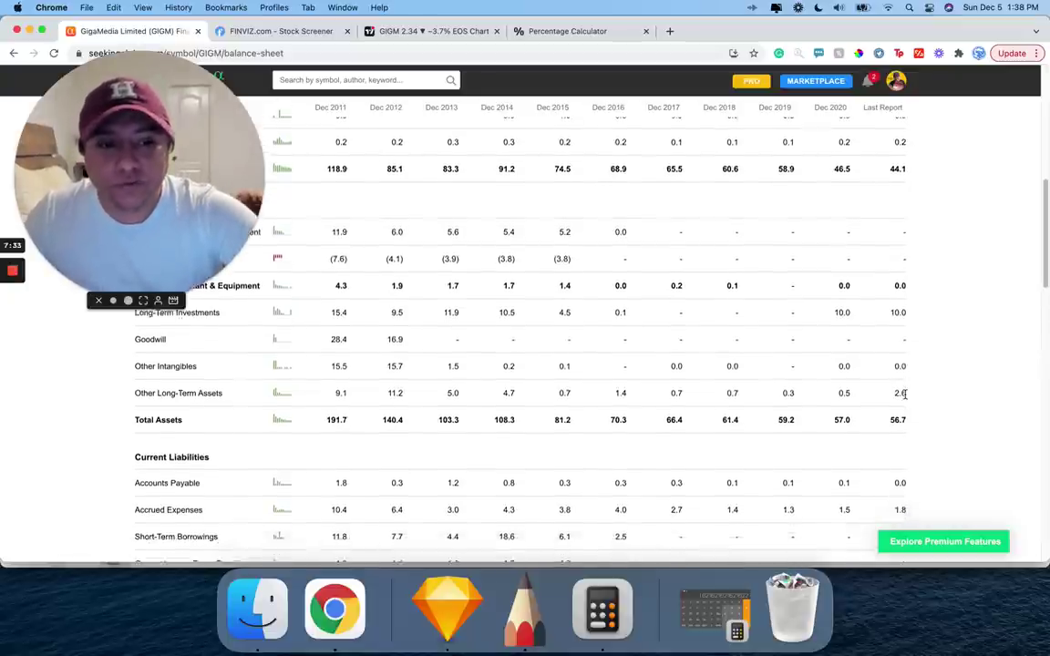
Step: Examine GigaMedia's current and long-term liabilities, and compare total assets with total liabilities and total equity in the last report
scroll(388, 355, "down", 5)
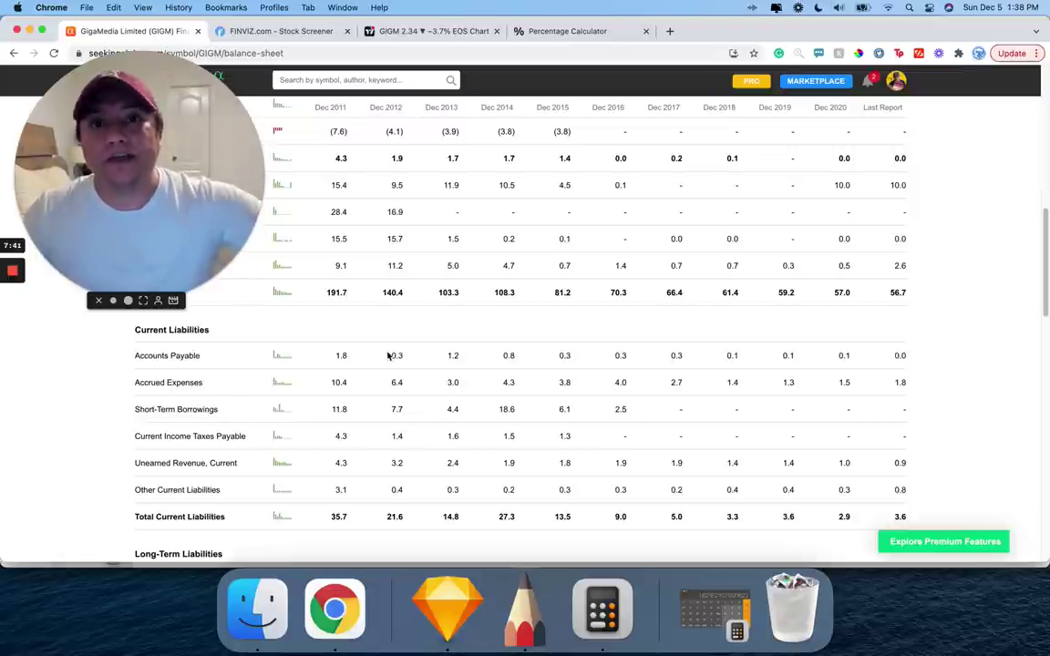
scroll(388, 356, "down", 1)
scroll(387, 351, "down", 6)
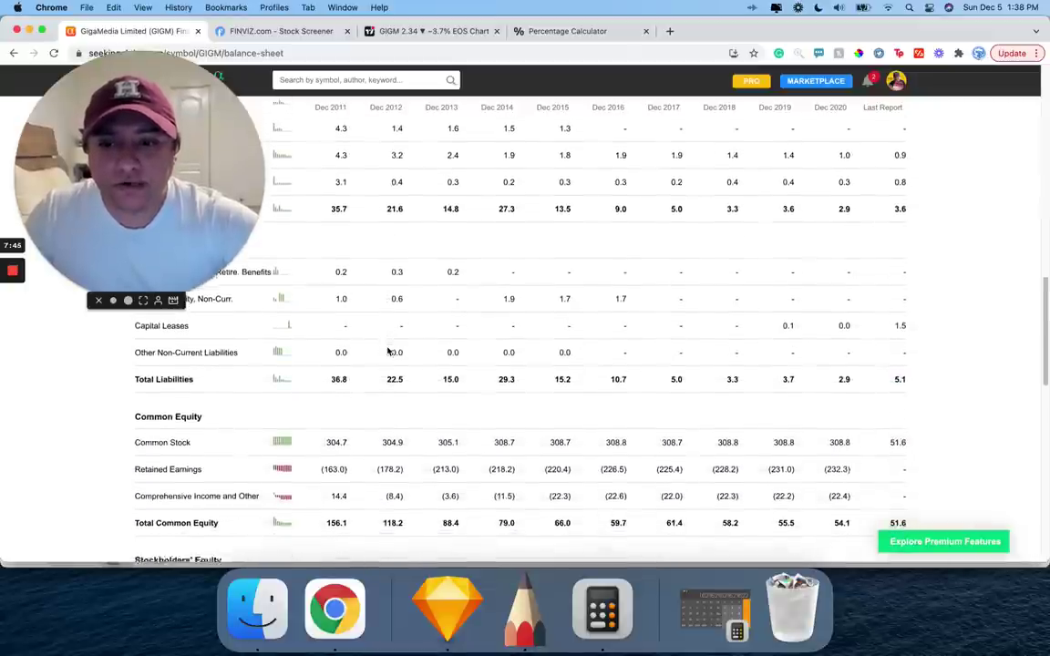
scroll(387, 352, "up", 2)
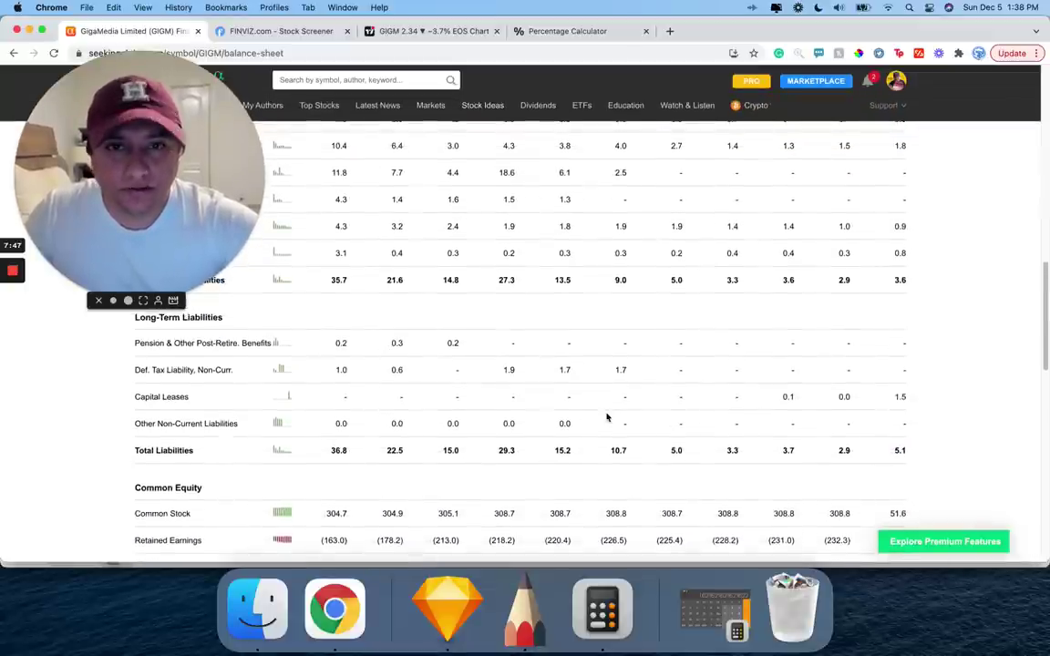
scroll(607, 416, "up", 2)
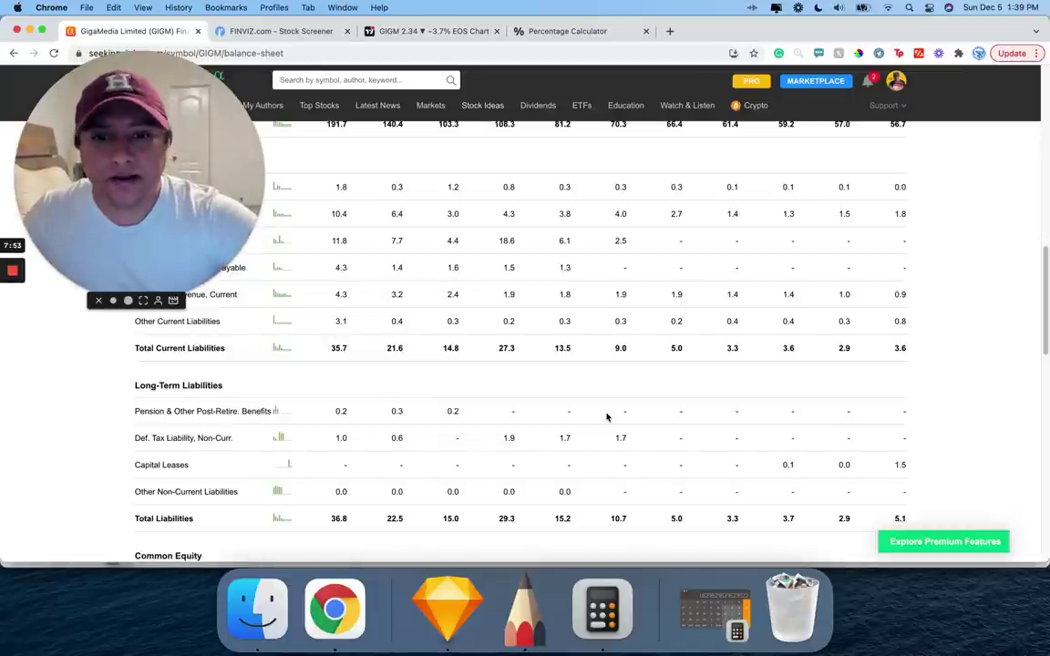
scroll(607, 417, "up", 1)
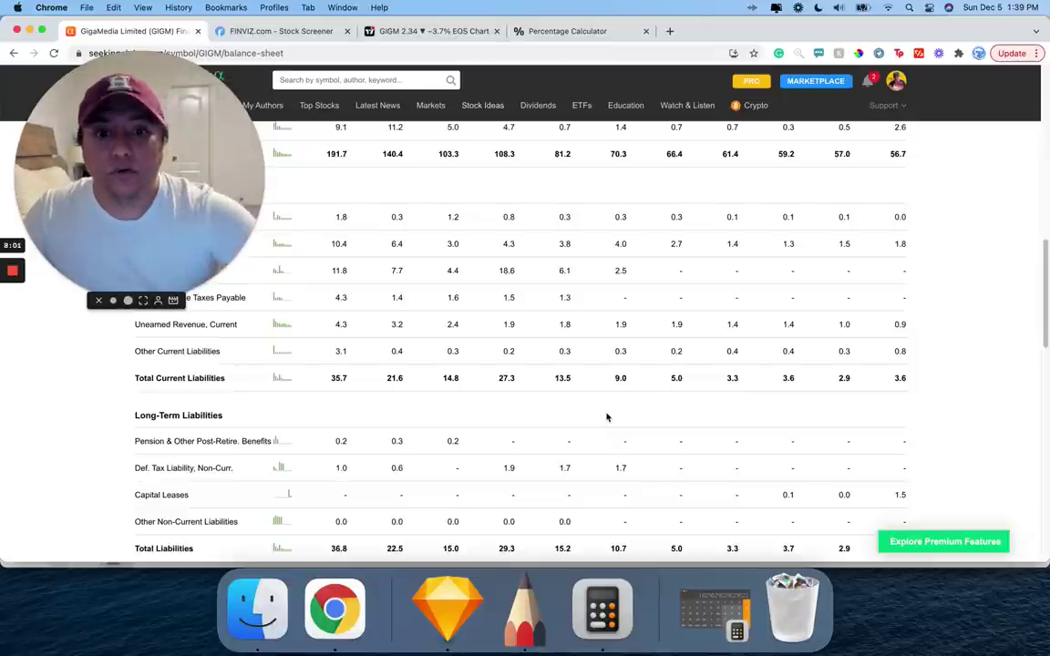
scroll(607, 416, "up", 5)
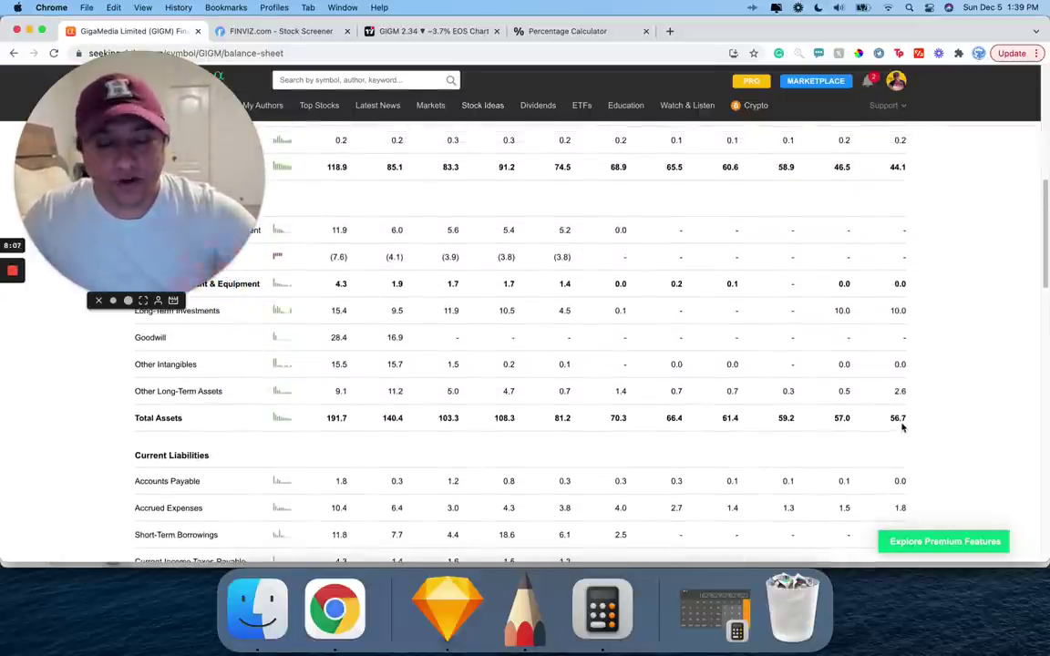
scroll(903, 425, "down", 5)
scroll(900, 423, "down", 6)
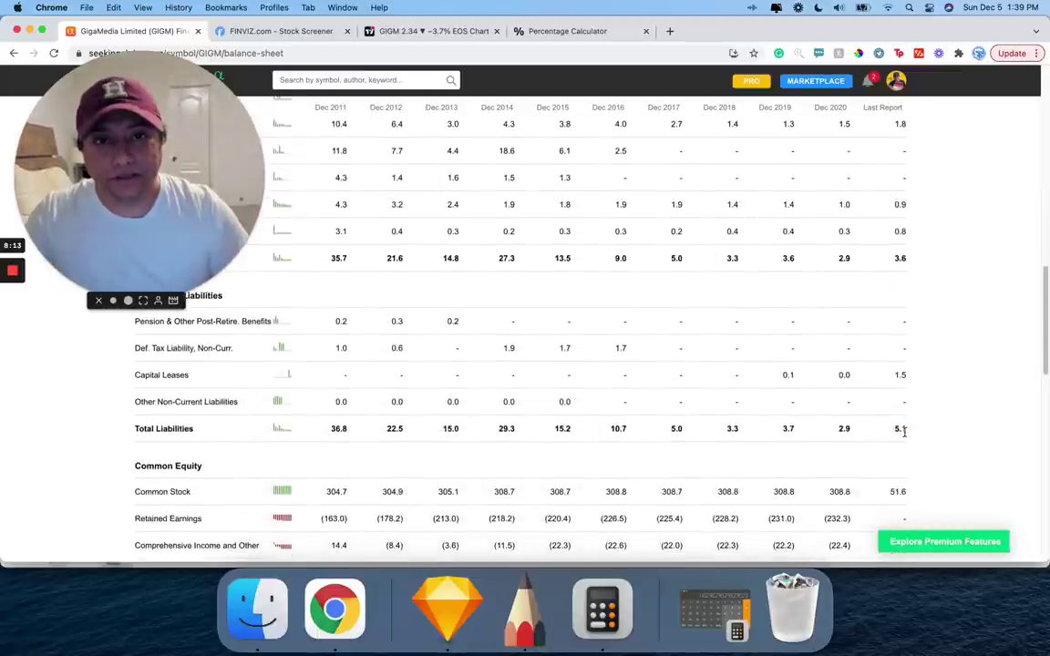
scroll(904, 431, "down", 5)
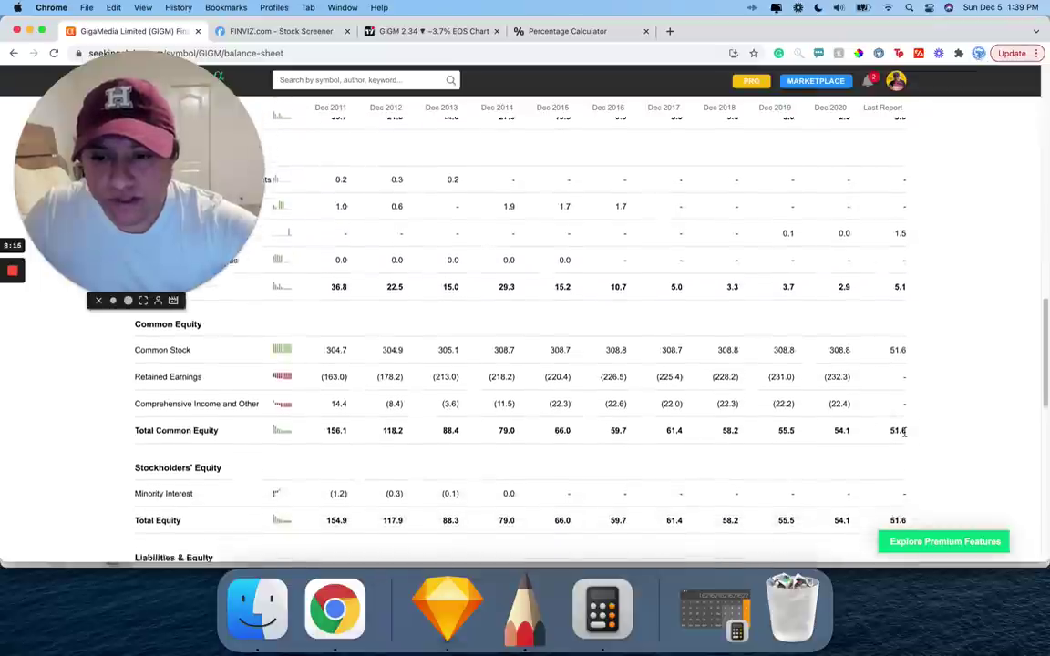
scroll(899, 398, "down", 2)
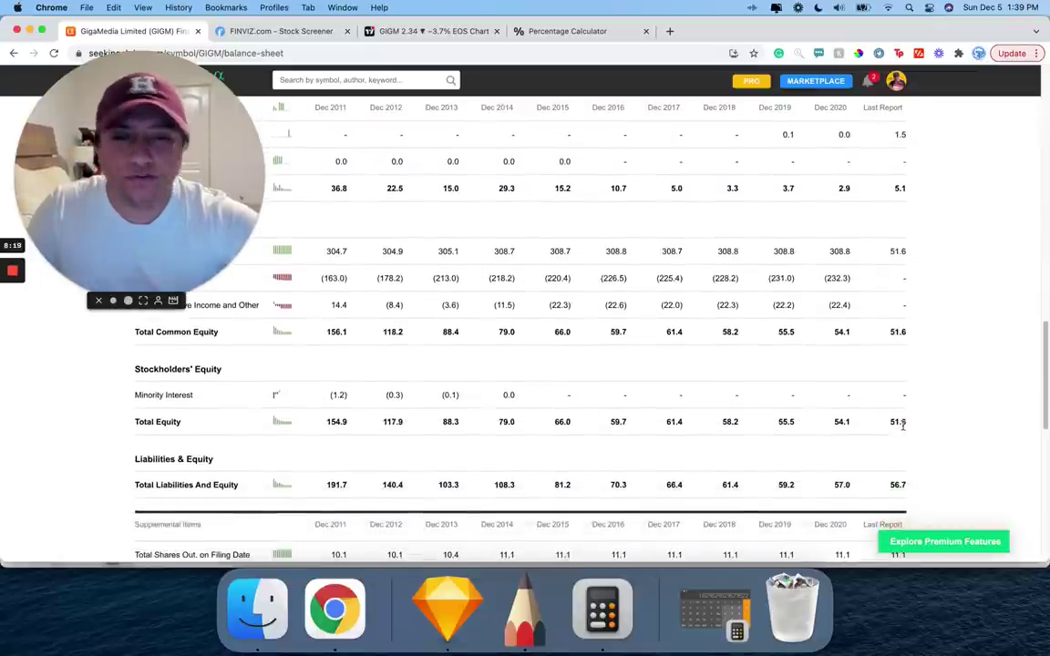
scroll(792, 401, "up", 1)
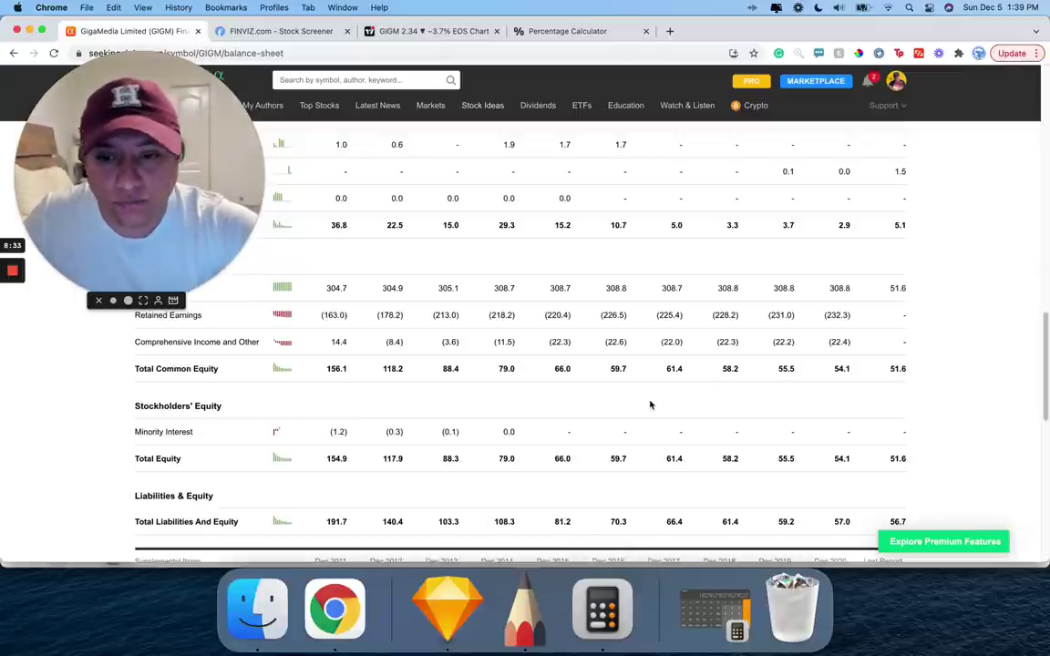
Step: Switch to Sketchbook Pro and handwrite $51,600,000 in the upper middle of the canvas
left_click(543, 618)
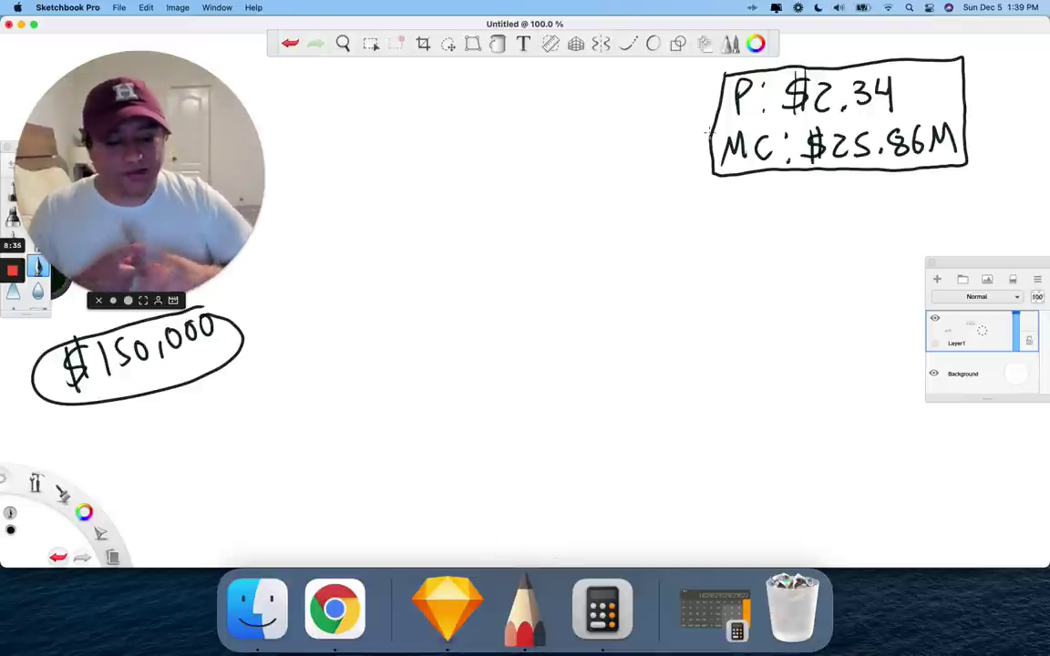
mouse_move(384, 125)
left_mouse_down()
mouse_move(364, 166)
mouse_move(395, 142)
mouse_move(394, 159)
left_mouse_up()
left_click_drag(423, 119, 424, 148)
mouse_move(462, 108)
left_mouse_down()
mouse_move(455, 129)
mouse_move(505, 112)
left_mouse_up()
mouse_move(523, 128)
left_mouse_down()
mouse_move(521, 137)
mouse_move(556, 111)
left_mouse_up()
left_click_drag(578, 104, 576, 106)
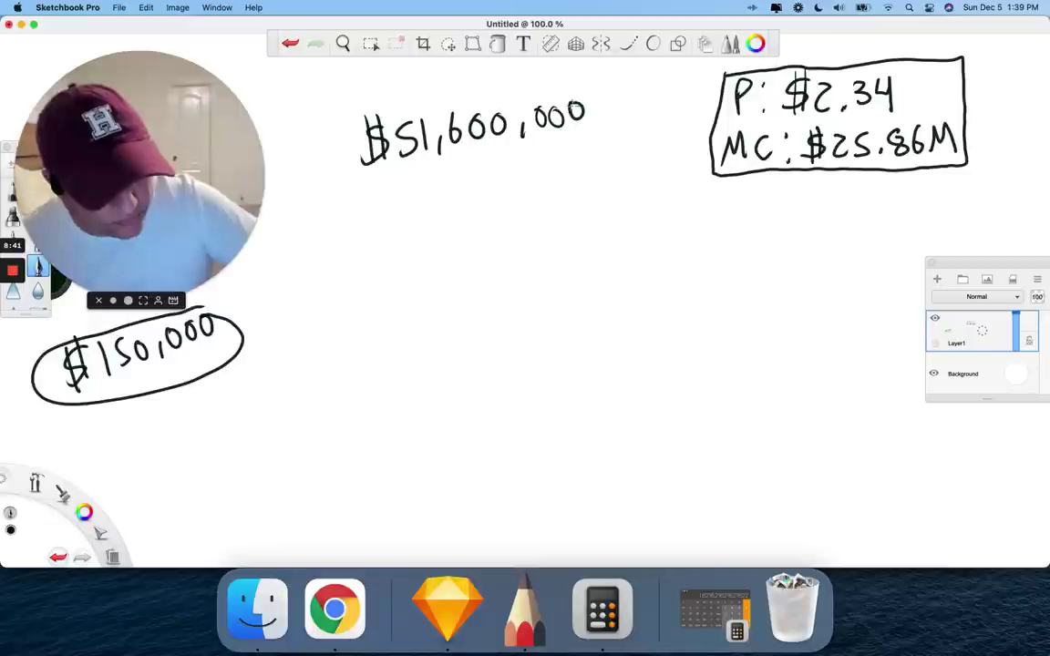
Step: Write −$150,000 beneath $51,600,000 with a subtraction line, and circle the $150,000 at the canvas's left edge again
left_click_drag(341, 201, 366, 192)
mouse_move(51, 364)
left_mouse_down()
mouse_move(70, 422)
mouse_move(164, 310)
mouse_move(84, 325)
left_mouse_up()
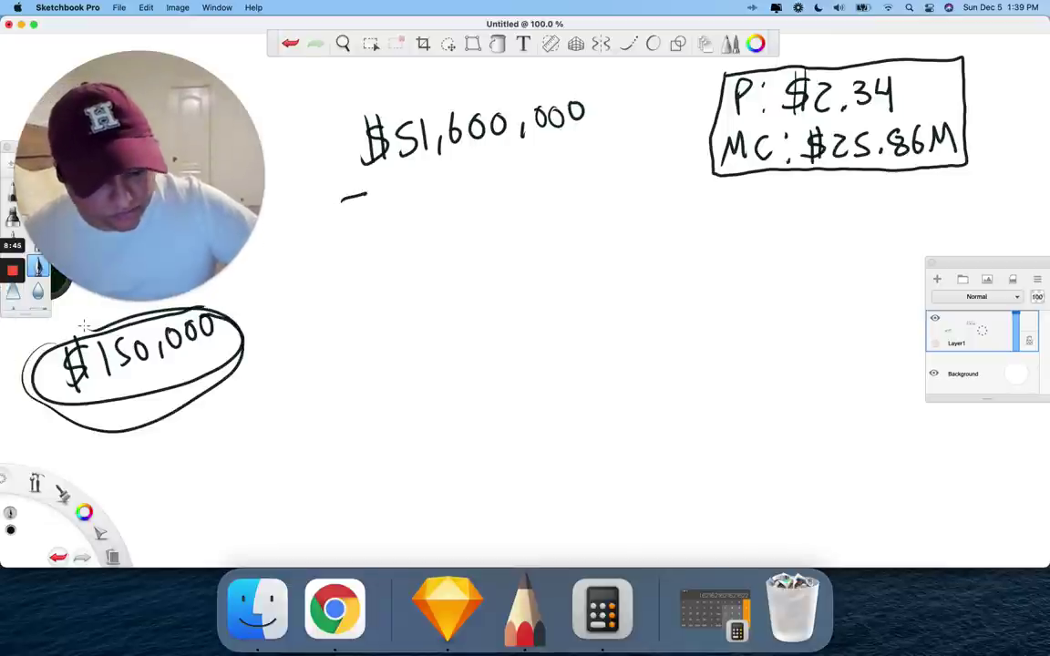
mouse_move(458, 157)
left_mouse_down()
mouse_move(456, 187)
mouse_move(476, 181)
left_mouse_up()
mouse_move(506, 164)
left_mouse_down()
mouse_move(522, 179)
mouse_move(543, 157)
left_mouse_up()
mouse_move(575, 148)
left_mouse_down()
mouse_move(566, 155)
mouse_move(573, 146)
left_mouse_up()
left_click_drag(595, 139, 592, 142)
left_click_drag(342, 229, 643, 162)
mouse_move(441, 171)
left_mouse_down()
mouse_move(426, 192)
mouse_move(441, 198)
left_mouse_up()
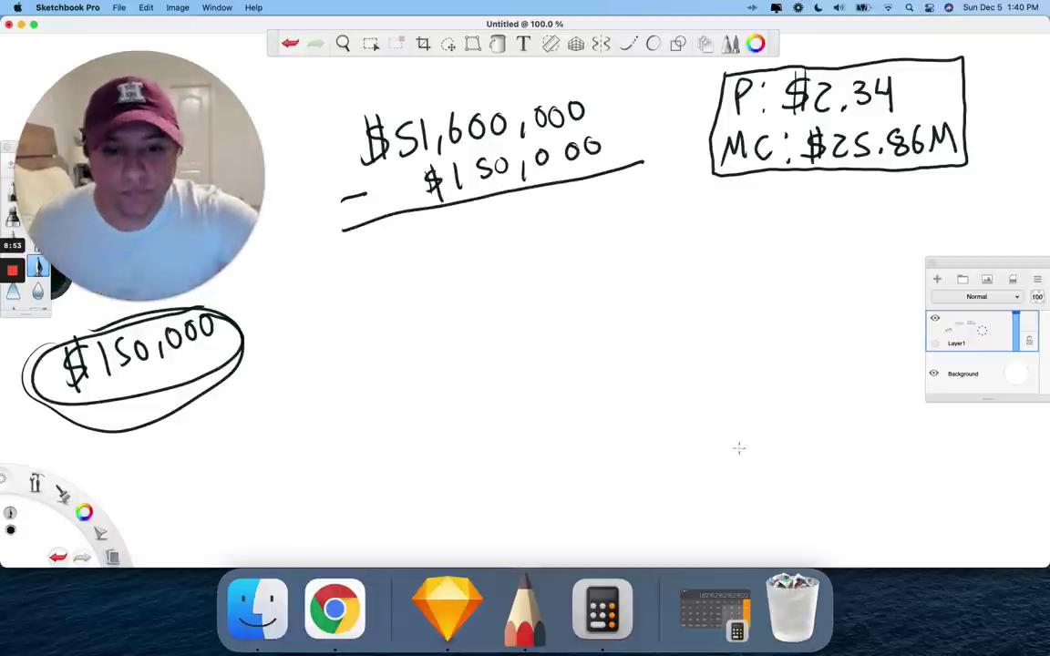
Step: Switch to Calculator, move it clear of the boxed notes, clear the old result and enter 51,600,000
left_click(601, 607)
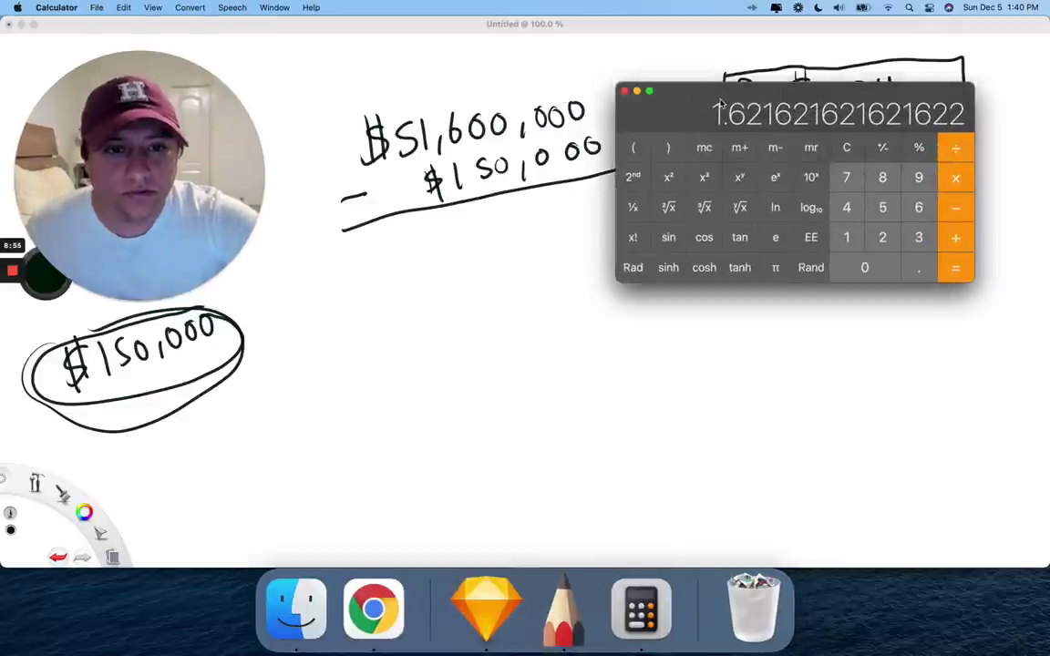
left_click_drag(720, 104, 698, 238)
left_click(824, 283)
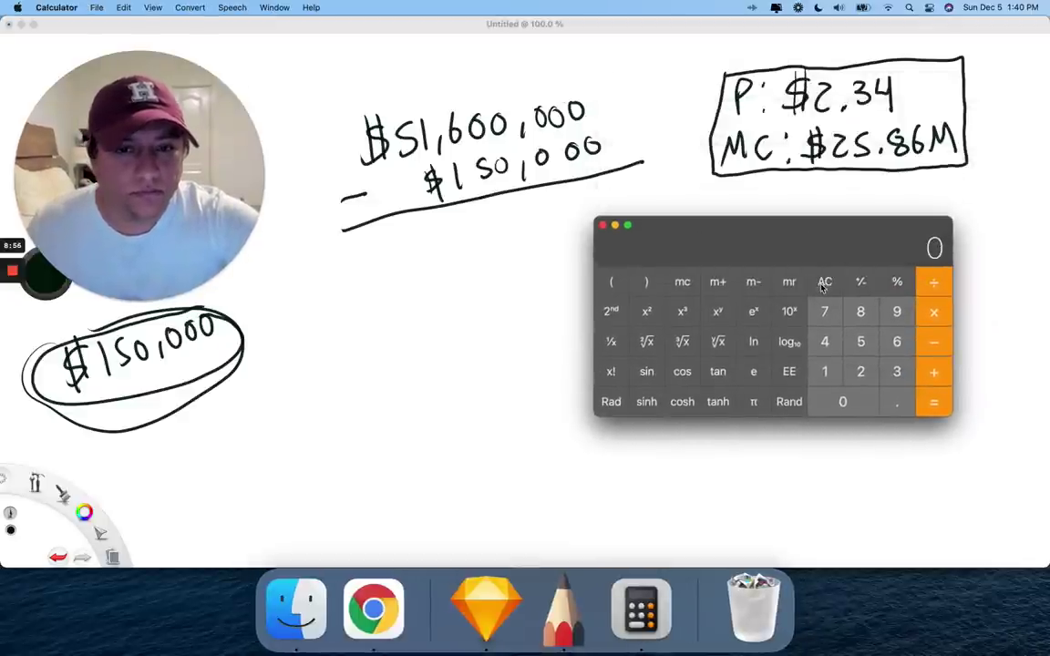
left_click(859, 342)
left_click(825, 370)
left_click(897, 341)
double_click(843, 402)
left_click(843, 402)
left_click(843, 402)
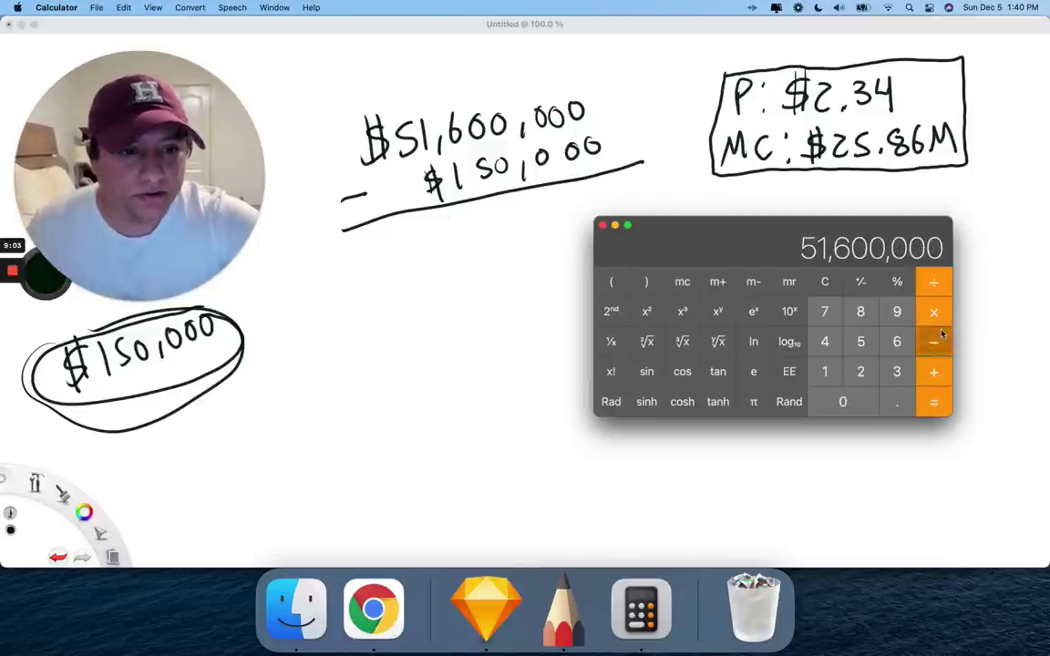
Step: Subtract 150,000 from the entered 51,600,000 and calculate the result
left_click(830, 371)
left_click(861, 341)
left_click(853, 403)
left_click(853, 403)
left_click(854, 404)
left_click(854, 404)
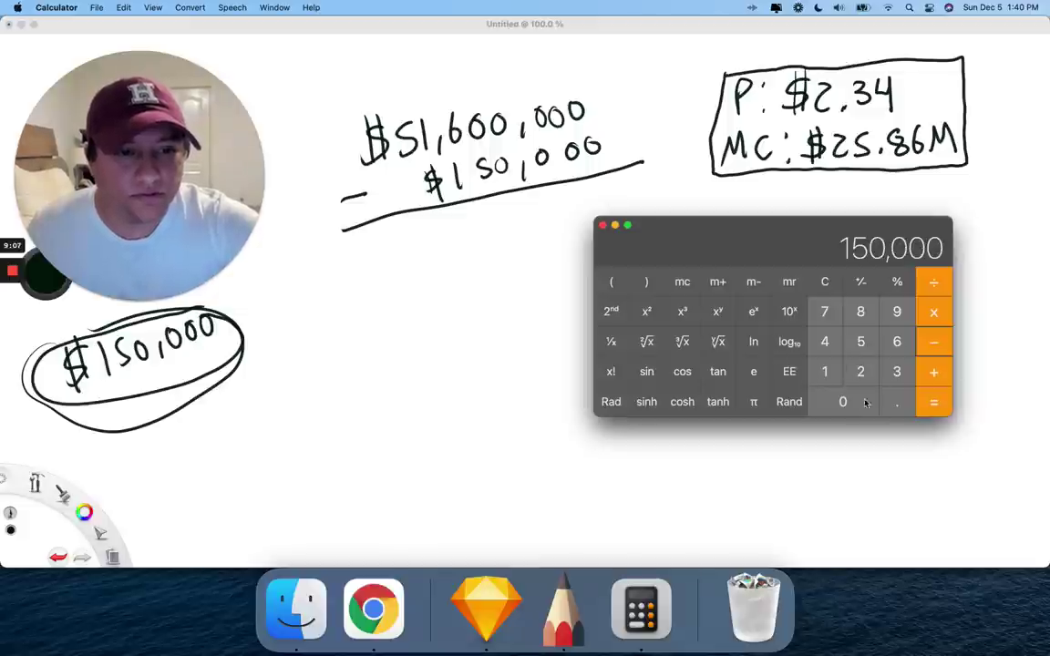
left_click(932, 398)
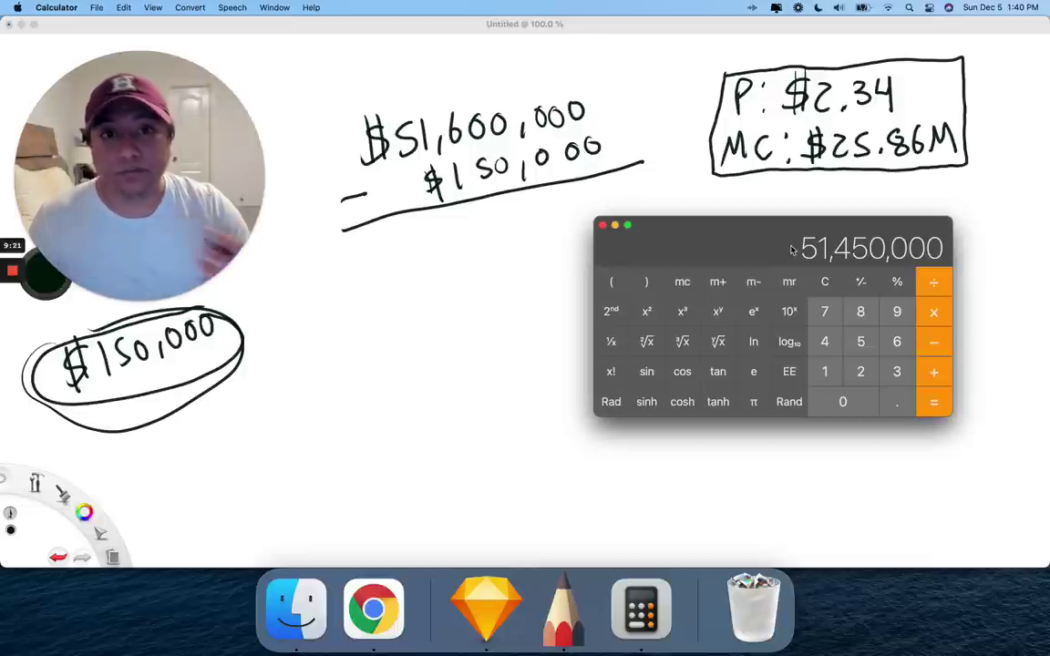
Step: Switch to Sketchbook Pro, handwrite LV = $50M beneath the subtraction line and circle it
left_click(521, 310)
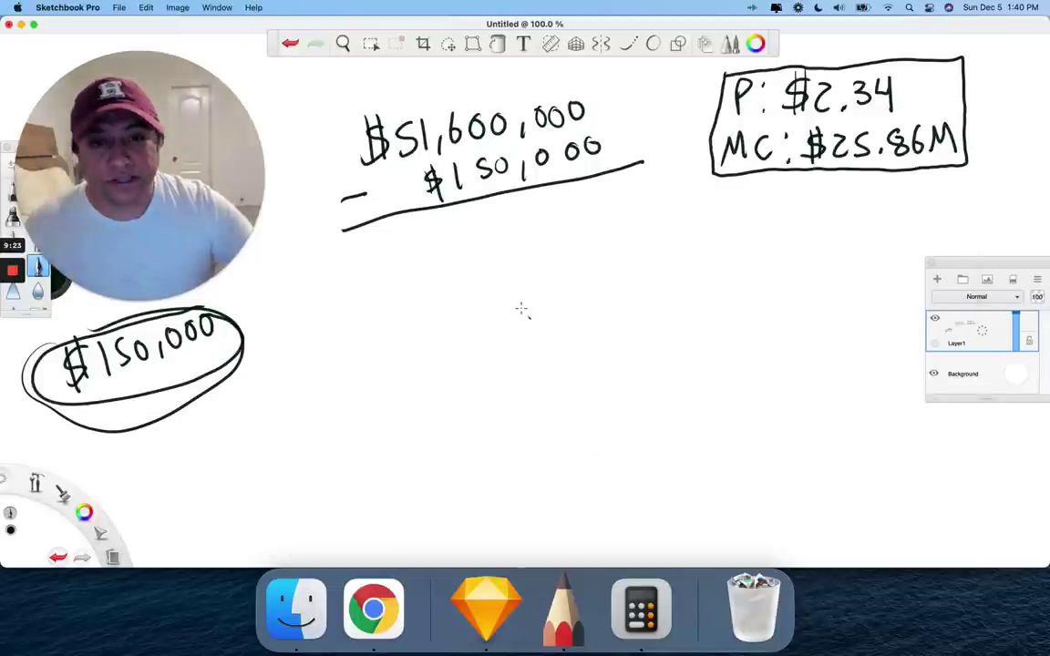
left_click(641, 606)
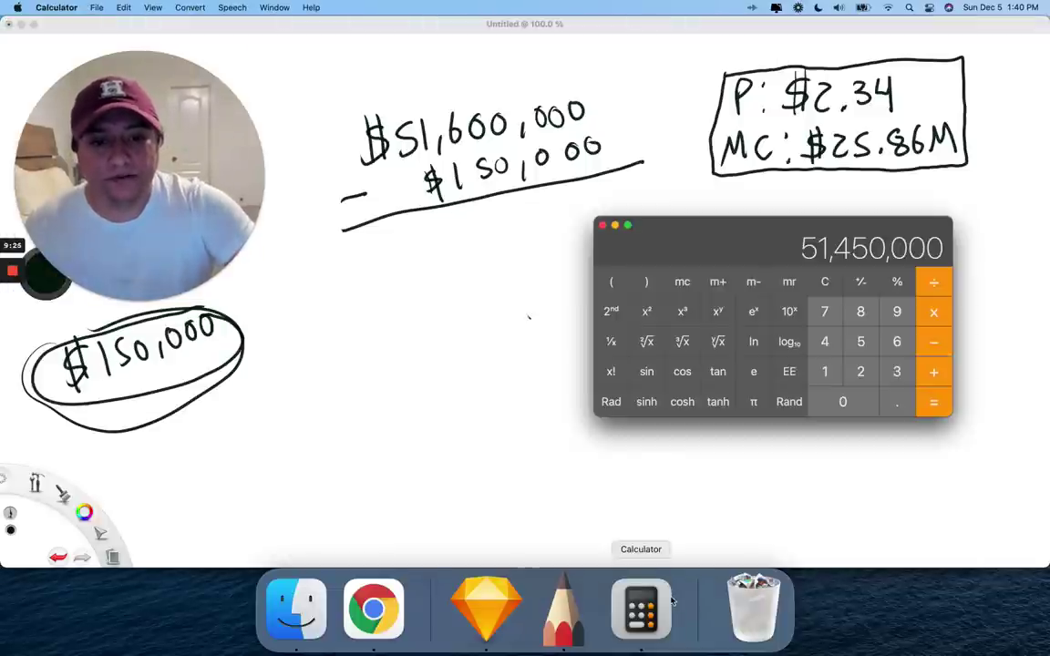
left_click(493, 229)
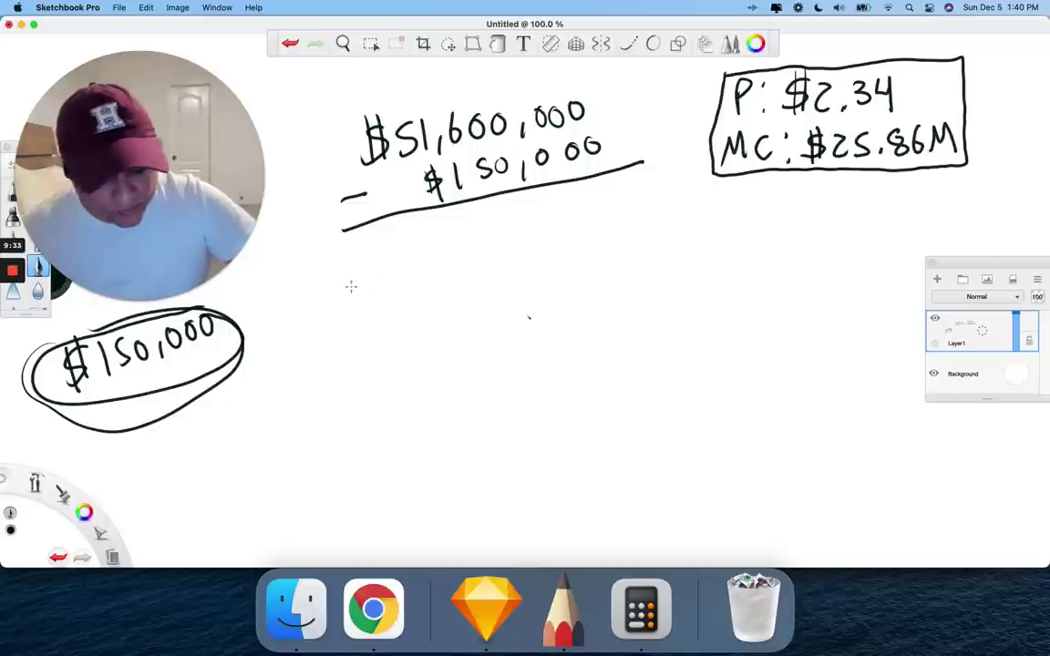
mouse_move(334, 280)
left_mouse_down()
mouse_move(352, 294)
mouse_move(374, 275)
mouse_move(399, 282)
left_mouse_up()
left_click_drag(385, 296, 402, 292)
mouse_move(458, 257)
left_mouse_down()
mouse_move(440, 282)
mouse_move(451, 290)
mouse_move(486, 244)
left_mouse_up()
mouse_move(503, 248)
left_mouse_down()
mouse_move(534, 238)
mouse_move(547, 258)
left_mouse_up()
mouse_move(556, 219)
left_mouse_down()
mouse_move(401, 244)
mouse_move(546, 301)
mouse_move(497, 223)
left_mouse_up()
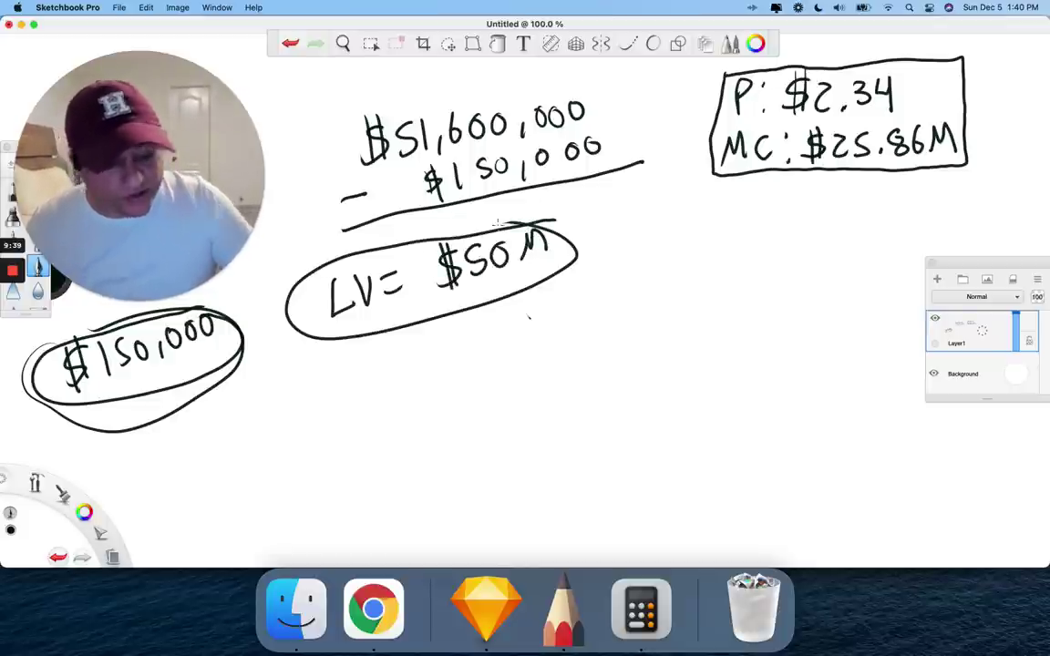
Step: Draw arrows pointing at the boxed market cap from both sides and at the circled LV = $50M
mouse_move(1012, 128)
left_mouse_down()
mouse_move(970, 132)
mouse_move(984, 119)
left_mouse_up()
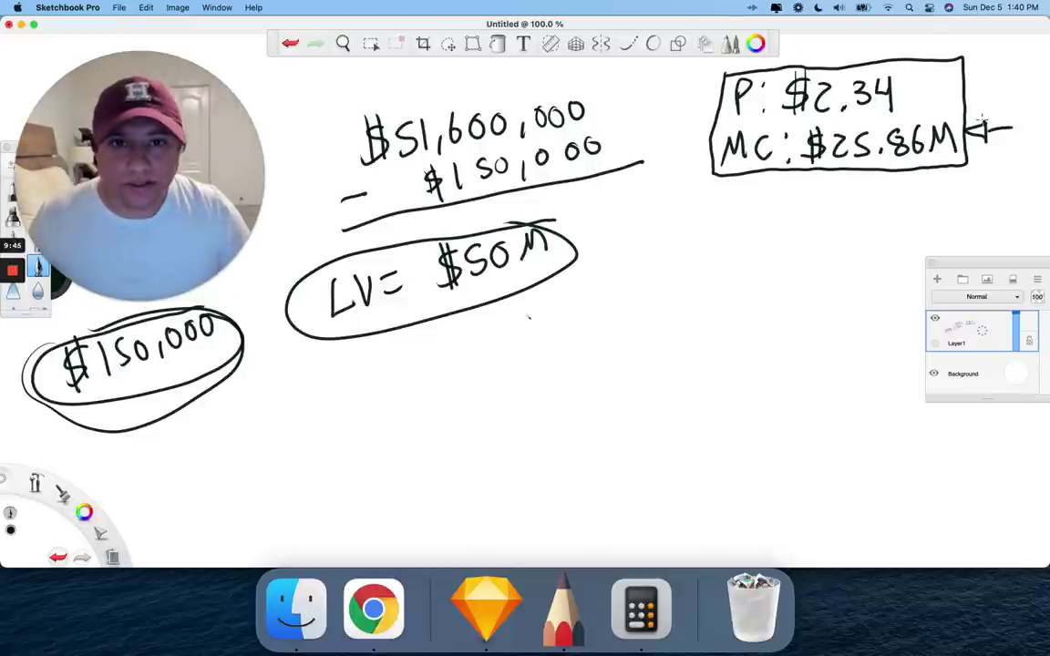
mouse_move(605, 237)
left_mouse_down()
mouse_move(578, 250)
mouse_move(588, 257)
left_mouse_up()
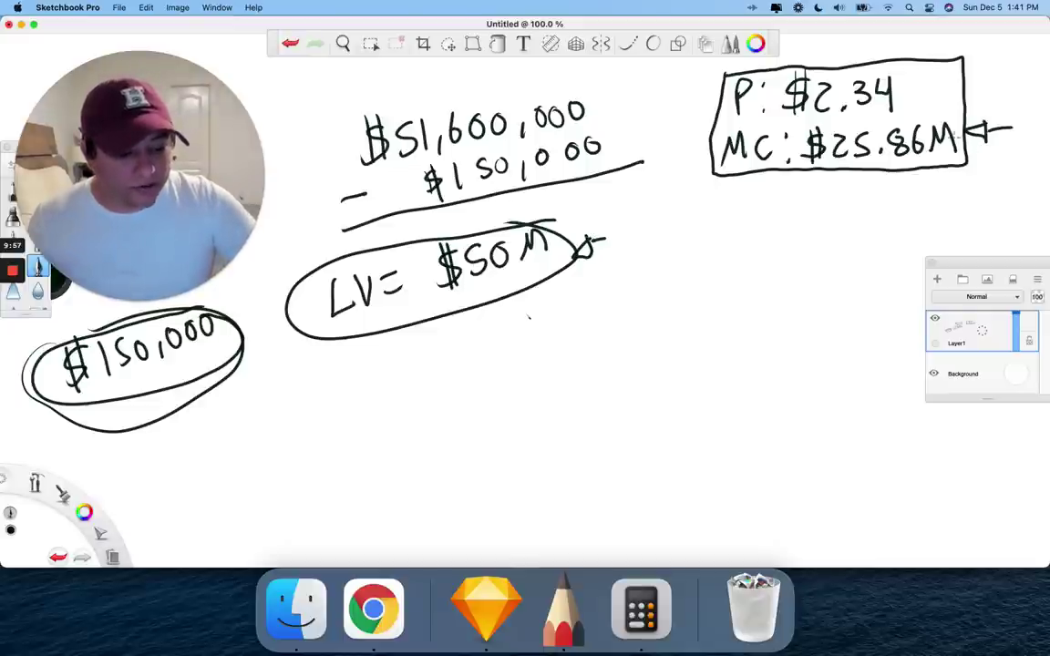
left_click_drag(682, 155, 704, 151)
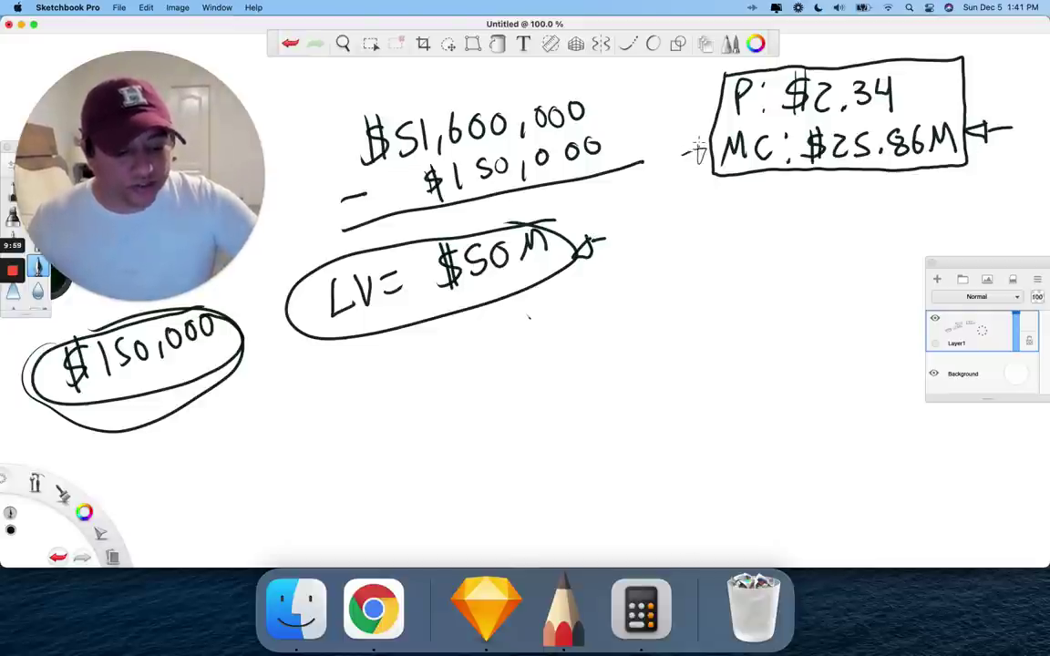
left_click_drag(566, 229, 592, 211)
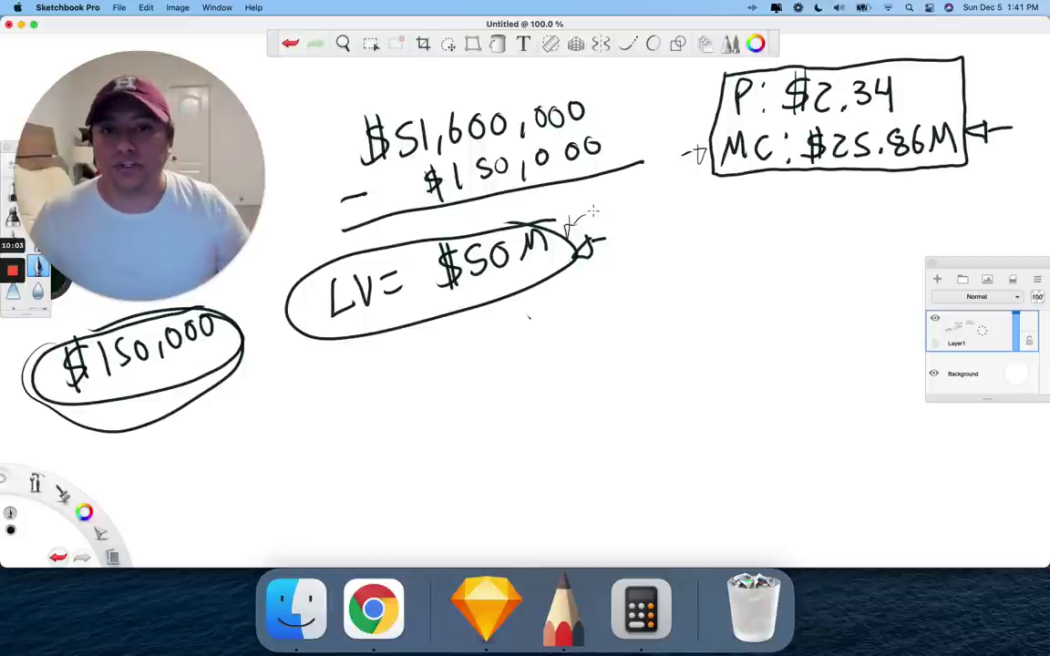
Step: Switch to Chrome and look up GigaMedia's total common shares outstanding in the balance sheet's supplemental items
left_click(373, 609)
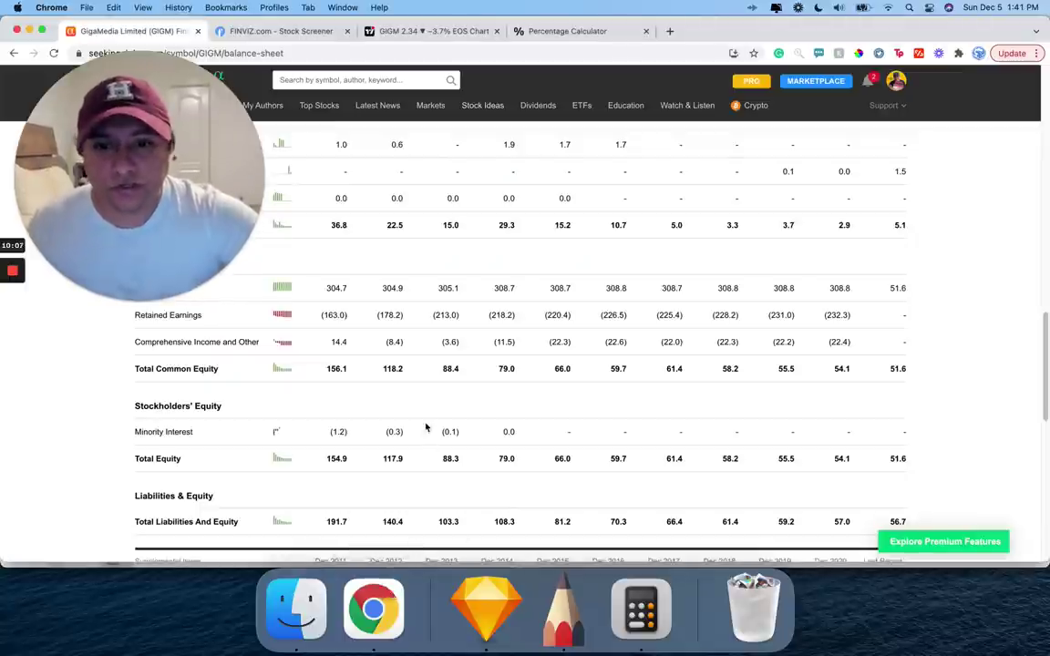
scroll(424, 438, "down", 7)
scroll(425, 427, "up", 3)
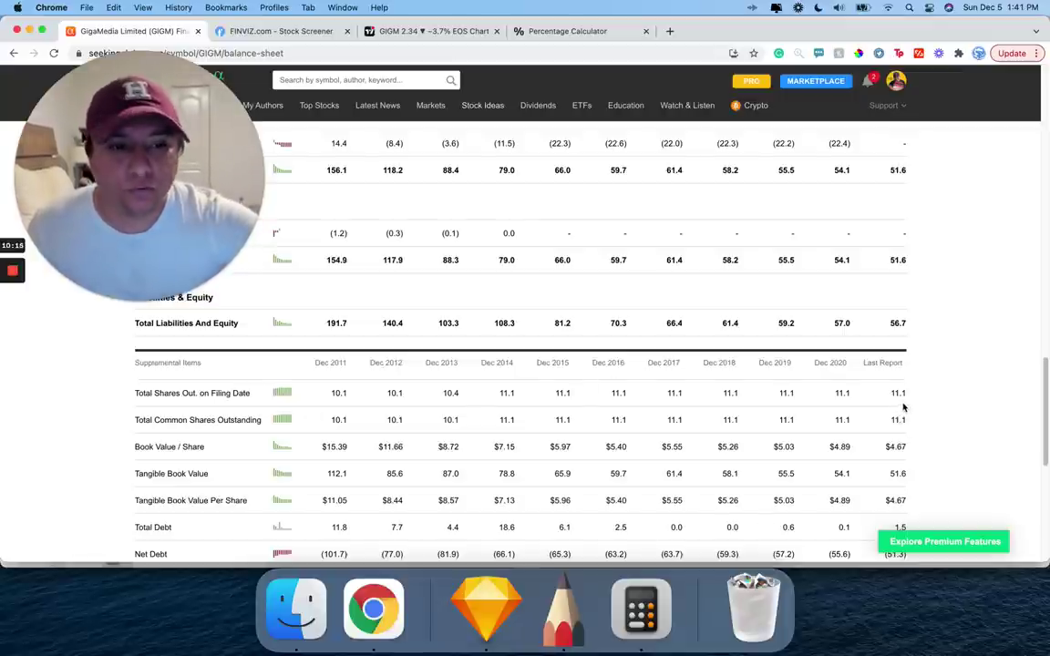
Step: Switch to Calculator, clear the old result and bring it up over the Sketchbook Pro notes
left_click(641, 606)
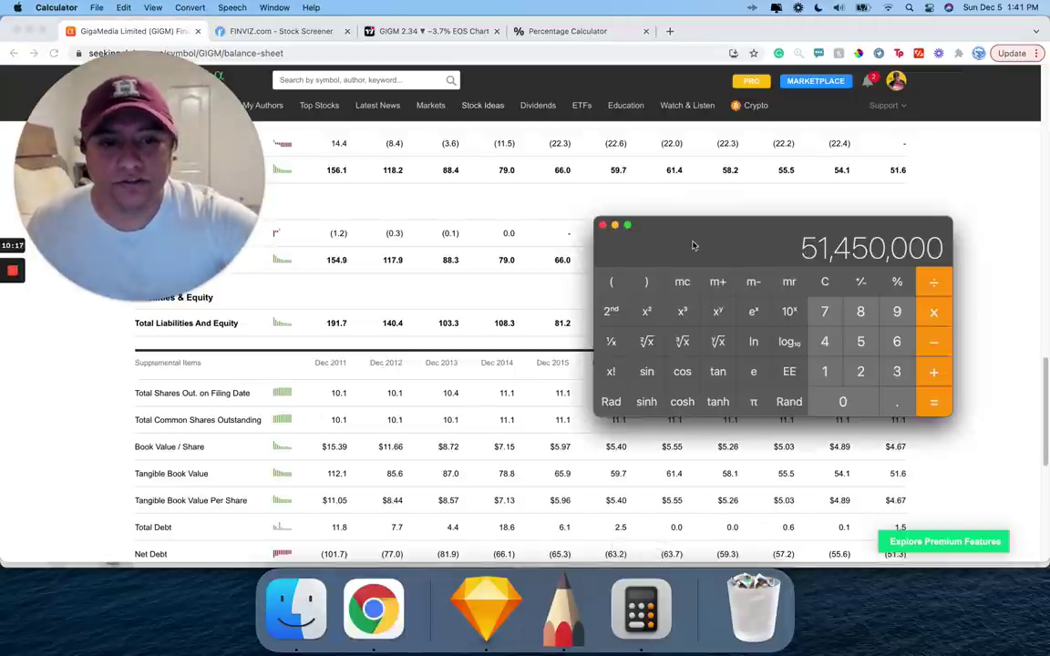
left_click_drag(677, 237, 579, 234)
left_click(703, 270)
left_click(486, 606)
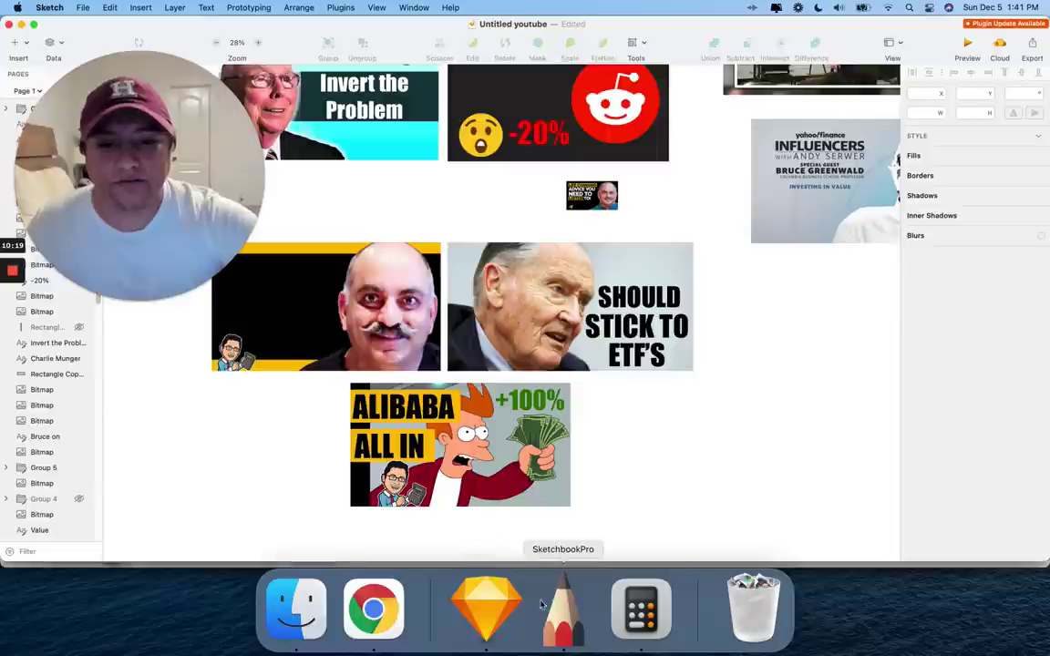
left_click(564, 606)
left_click(664, 618)
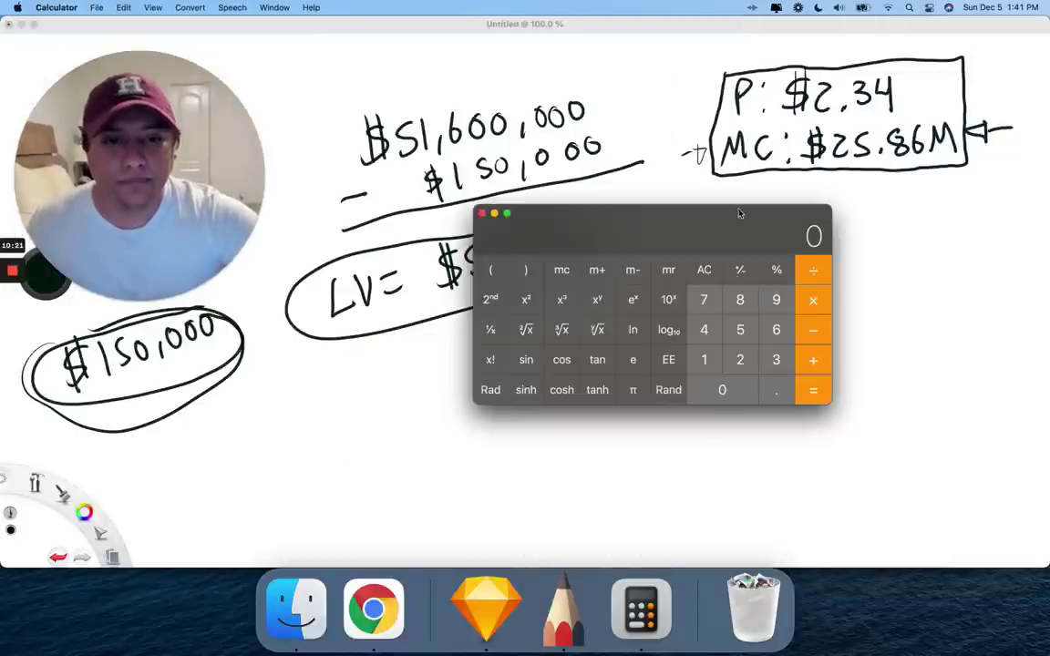
left_click_drag(740, 212, 768, 231)
Step: Enter the liquidation value of 50,000,000 in the calculator
left_click(776, 339)
left_click(756, 398)
left_click(756, 397)
left_click(757, 397)
left_click(759, 399)
left_click(759, 399)
left_click(756, 397)
left_click(756, 398)
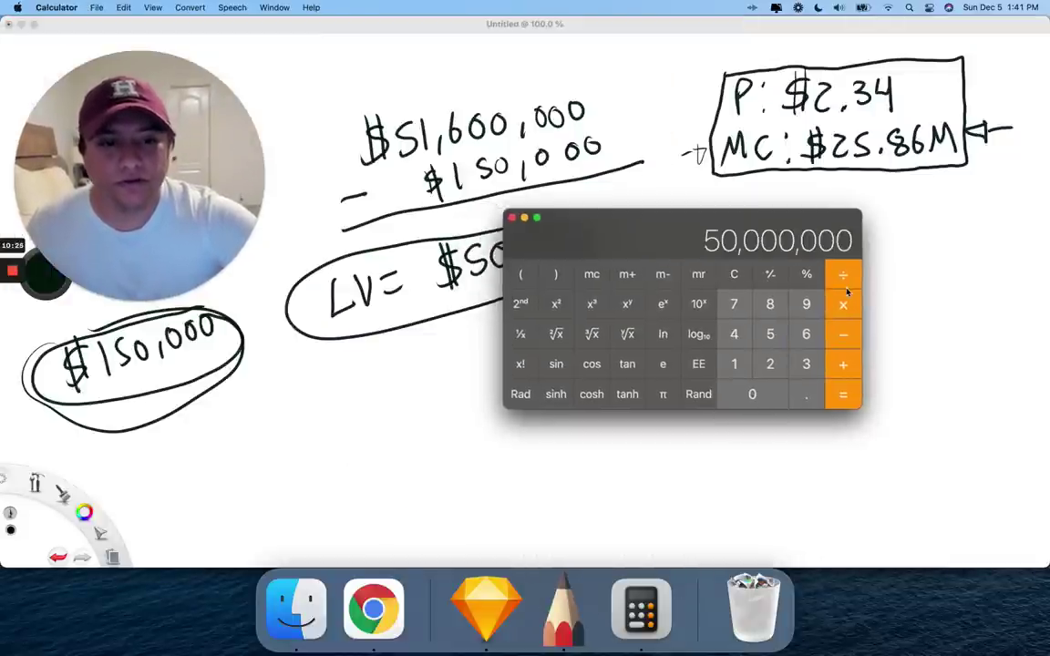
Step: Divide the 50,000,000 by 11,100,000 shares to calculate the liquidation value per share
left_click(852, 285)
left_click(738, 365)
left_click(738, 365)
left_click(738, 364)
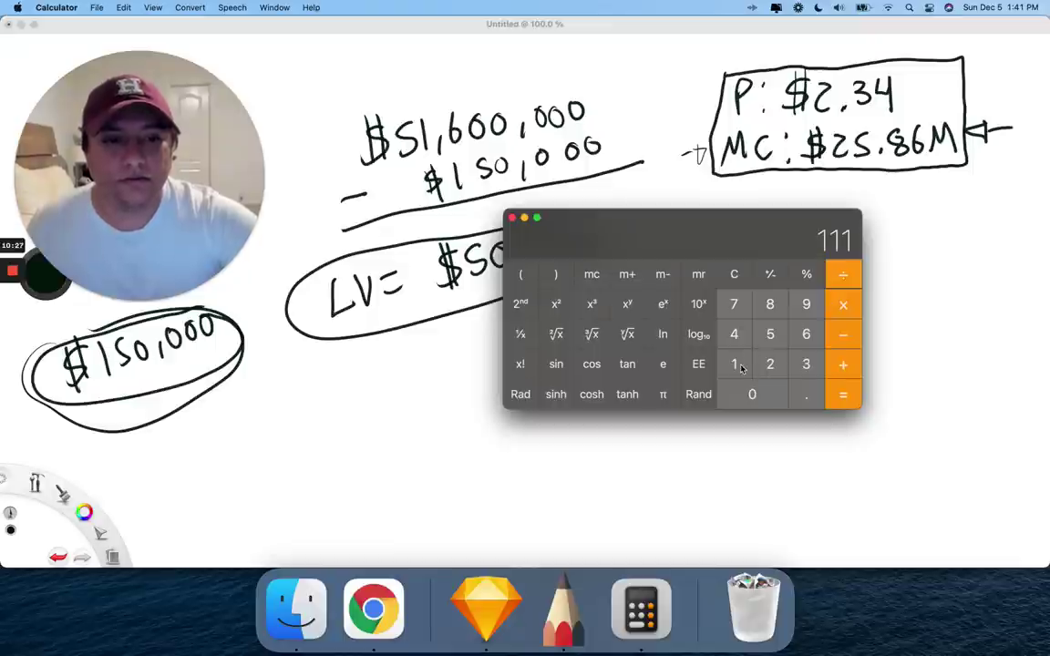
left_click(755, 398)
left_click(756, 397)
left_click(756, 397)
left_click(755, 397)
left_click(755, 397)
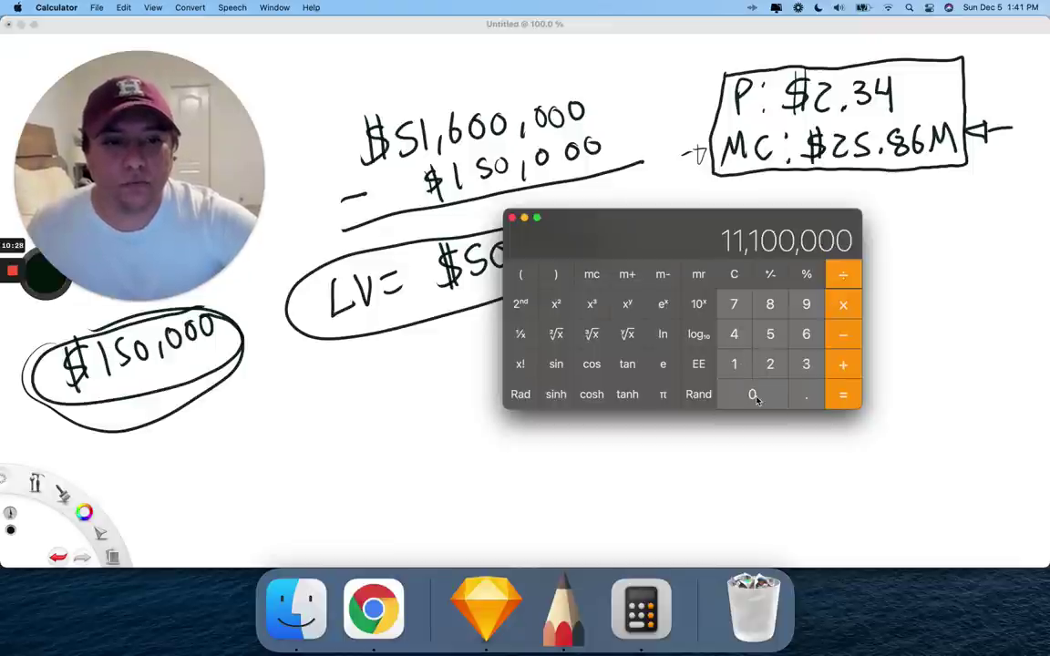
left_click(851, 394)
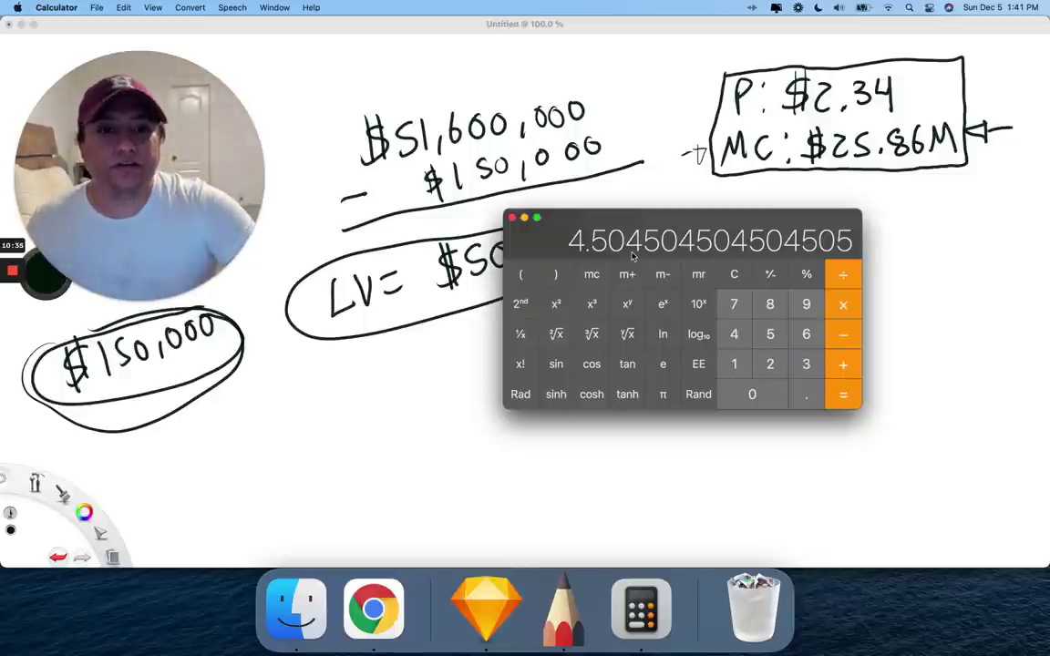
Step: Switch to Sketchbook Pro and handwrite LVS = $4.50 beneath the circled LV = $50M
left_click(460, 369)
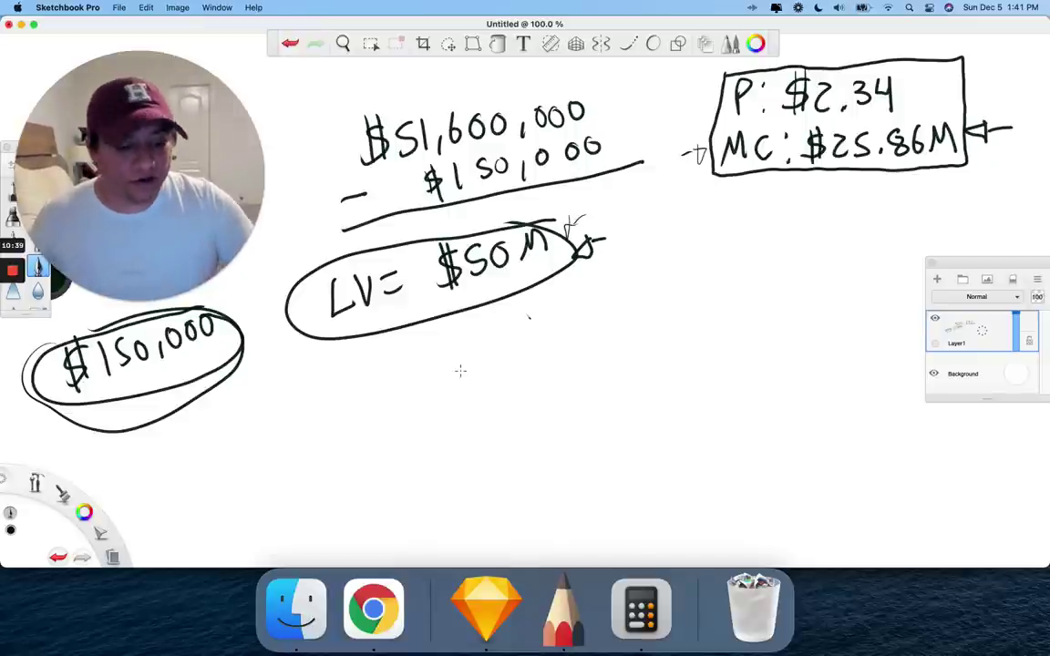
mouse_move(330, 370)
left_mouse_down()
mouse_move(345, 399)
mouse_move(365, 369)
mouse_move(369, 391)
left_mouse_up()
left_click_drag(392, 365, 408, 362)
left_click_drag(393, 379, 410, 374)
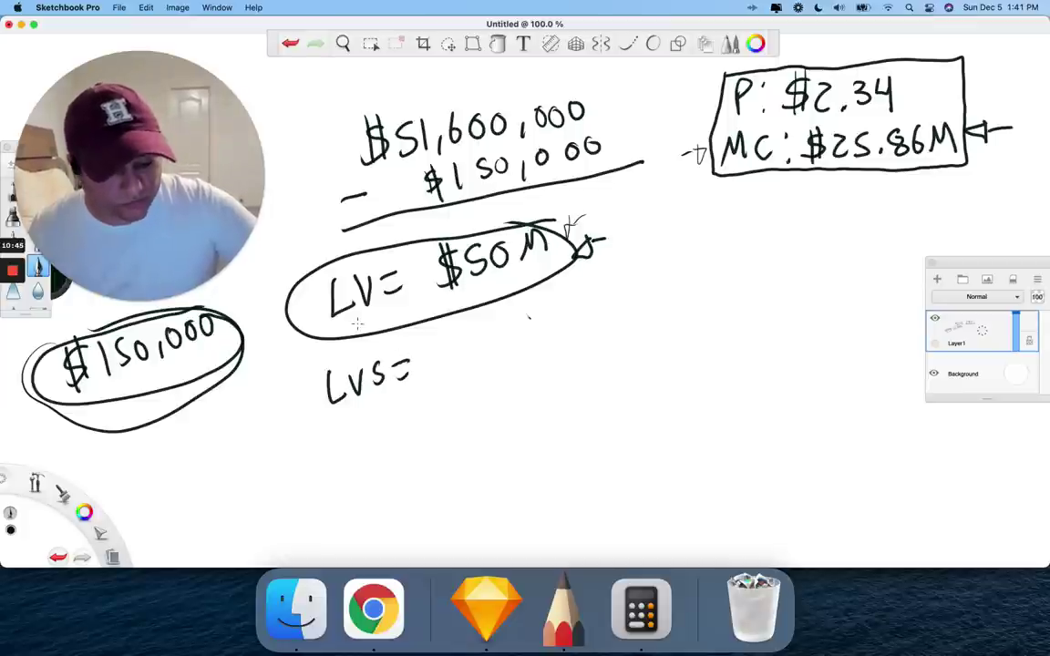
mouse_move(453, 338)
left_mouse_down()
mouse_move(434, 369)
mouse_move(442, 375)
mouse_move(488, 354)
left_mouse_up()
left_click_drag(479, 336, 476, 366)
left_click(493, 357)
mouse_move(500, 325)
left_mouse_down()
mouse_move(498, 344)
mouse_move(521, 323)
left_mouse_up()
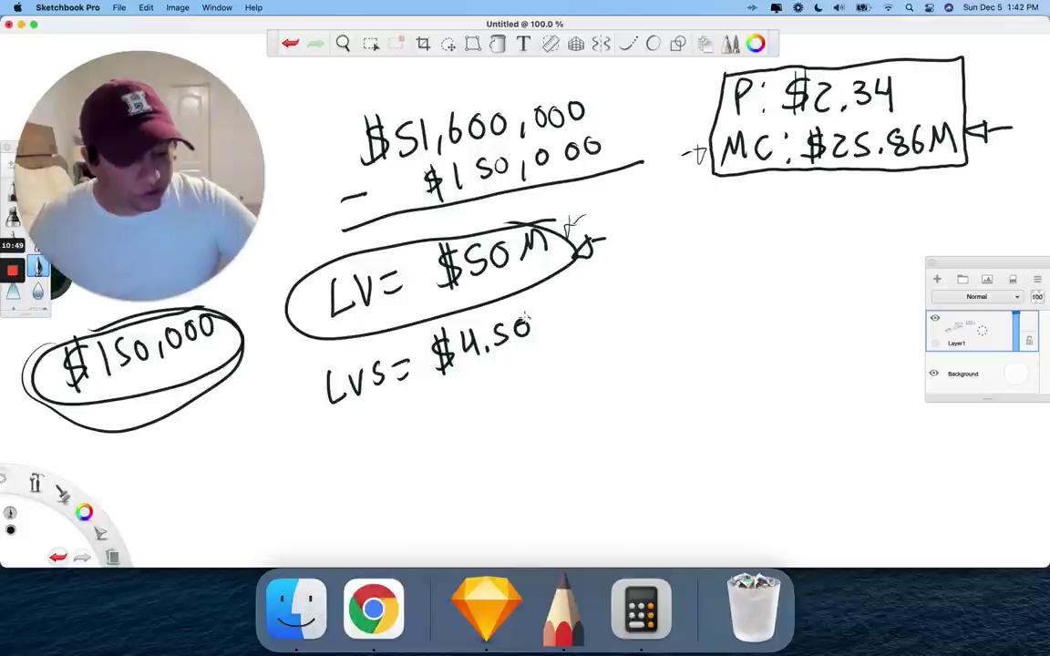
Step: Handwrite $2.34 beneath the boxed price and market cap, and underline it
left_click_drag(740, 210, 726, 246)
mouse_move(735, 202)
left_mouse_down()
mouse_move(732, 251)
mouse_move(777, 211)
mouse_move(782, 246)
left_mouse_up()
left_click(804, 239)
mouse_move(821, 209)
left_mouse_down()
mouse_move(817, 229)
mouse_move(872, 228)
left_mouse_up()
left_click_drag(866, 206, 865, 239)
left_click_drag(686, 279, 907, 230)
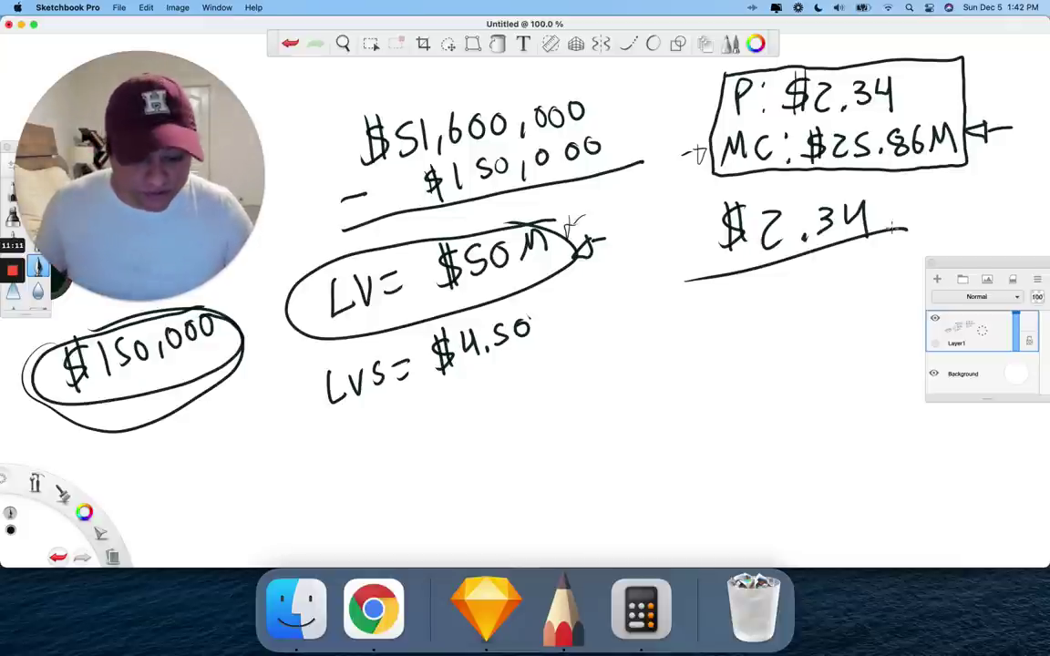
Step: Write .50 beneath the $4.50 and draw a calculation line under it
left_click(484, 396)
mouse_move(520, 367)
left_mouse_down()
mouse_move(503, 390)
mouse_move(538, 358)
left_mouse_up()
left_click_drag(312, 474, 609, 374)
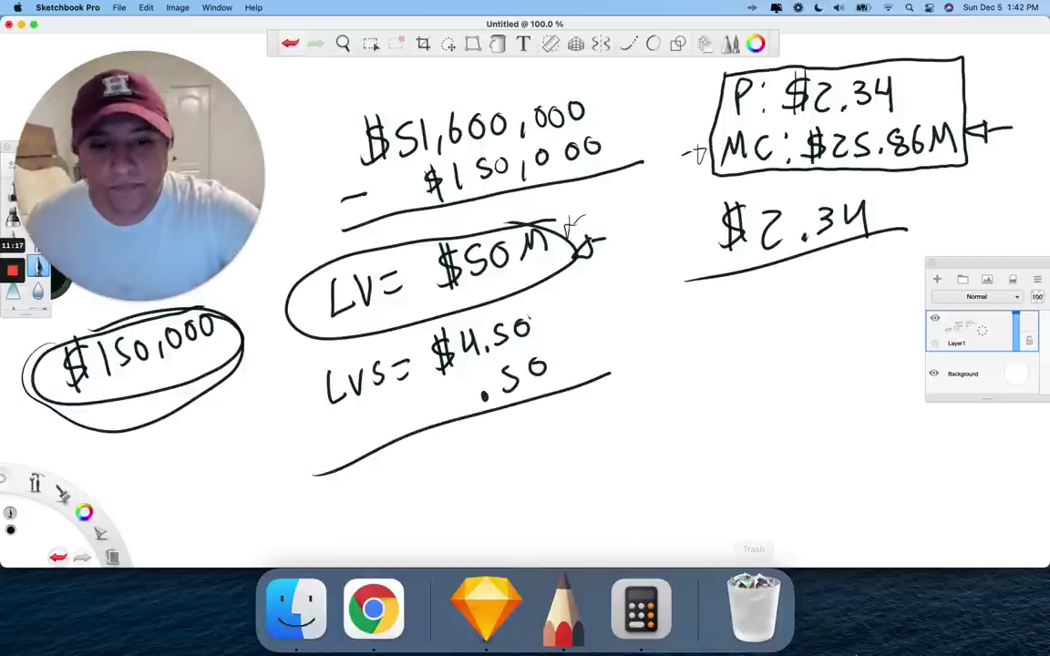
Step: Switch to Calculator and divide the liquidation value per share by 2
left_click(642, 612)
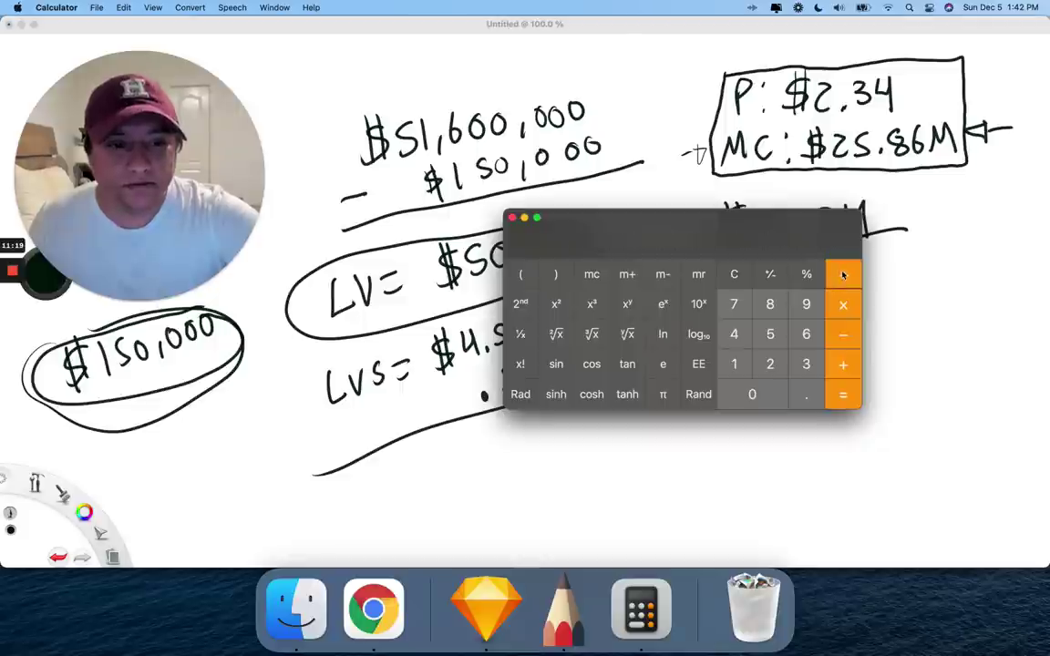
left_click(768, 365)
key("Return")
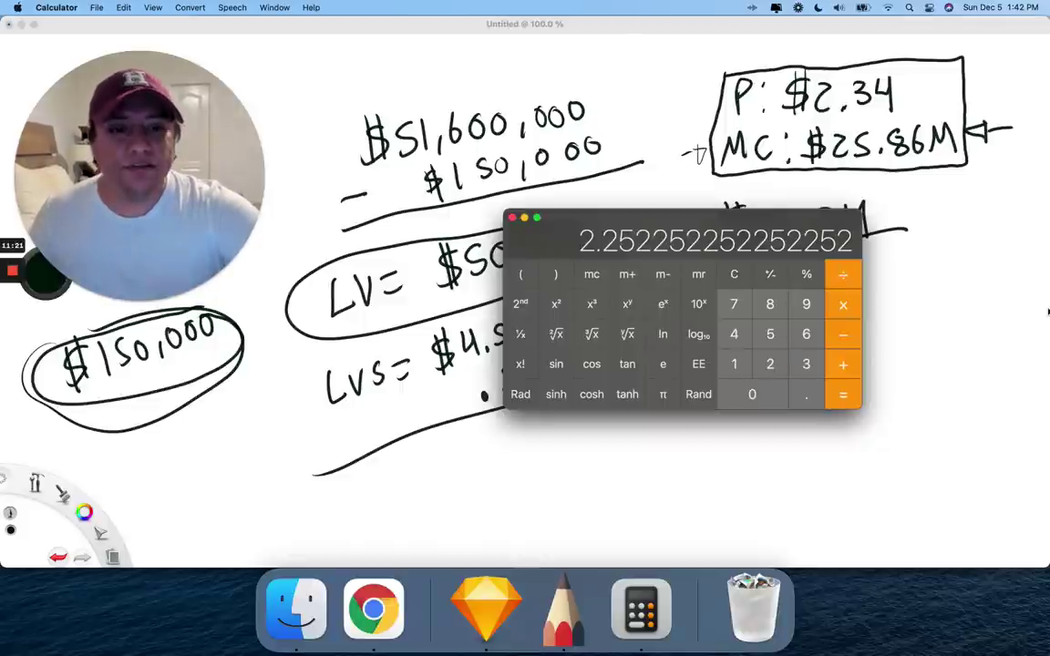
Step: In Sketchbook Pro, write $2.25 to the right of the .50 line, circle it and the underlined $2.34, and point an arrow at $2.25
left_click(1048, 311)
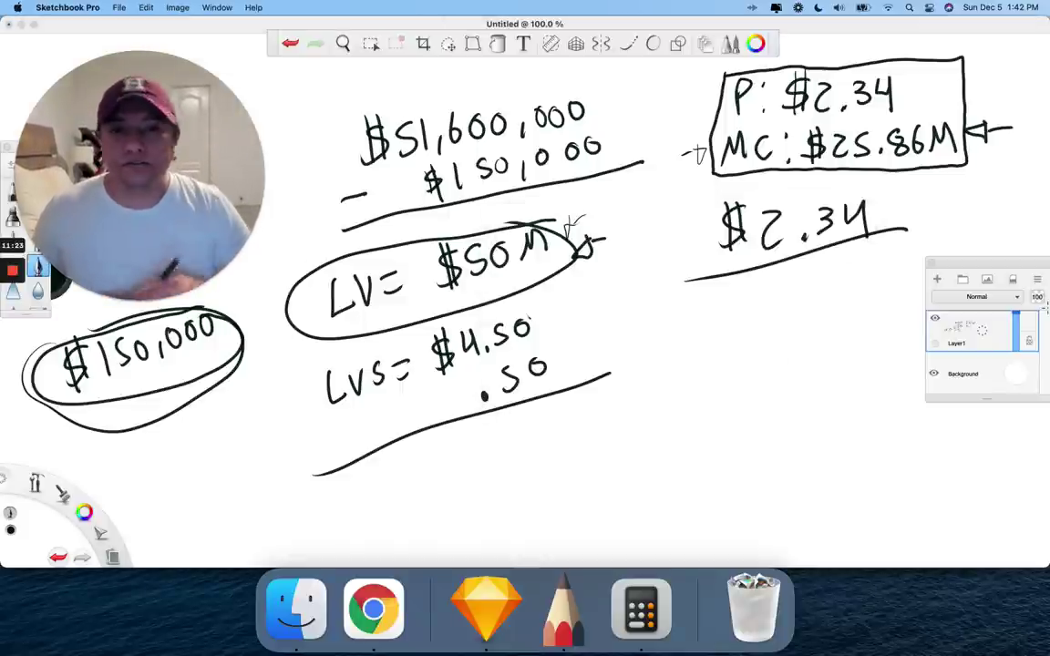
mouse_move(671, 381)
left_mouse_down()
mouse_move(653, 421)
mouse_move(663, 430)
mouse_move(744, 410)
mouse_move(760, 384)
left_mouse_up()
left_click(722, 409)
mouse_move(720, 351)
left_mouse_down()
mouse_move(599, 401)
mouse_move(764, 351)
left_mouse_up()
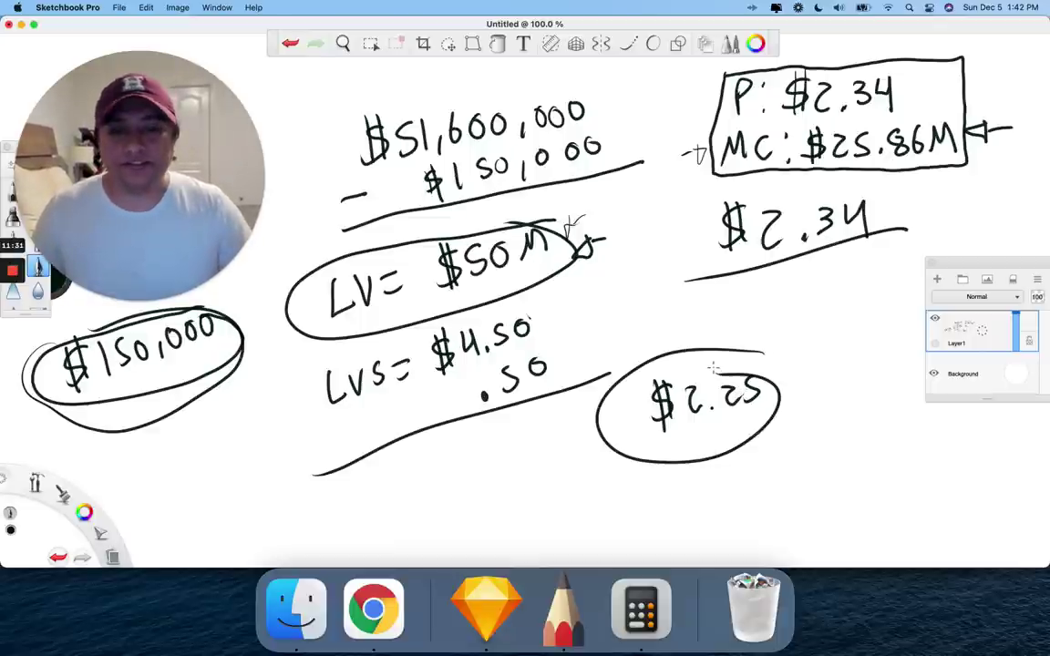
mouse_move(801, 181)
left_mouse_down()
mouse_move(898, 205)
mouse_move(823, 193)
left_mouse_up()
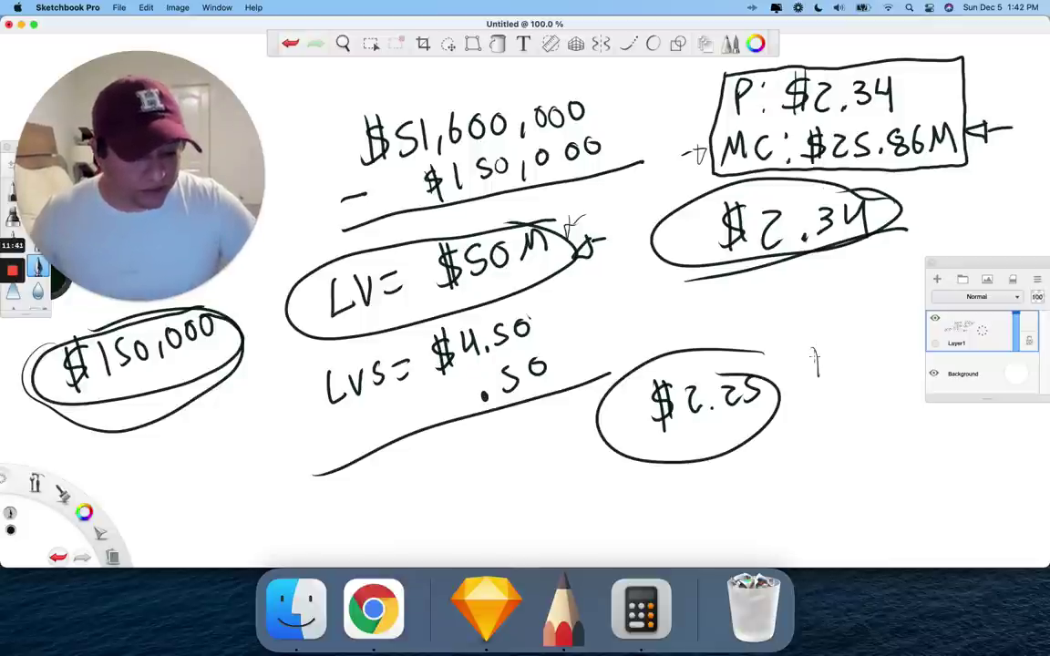
mouse_move(816, 350)
left_mouse_down()
mouse_move(802, 367)
mouse_move(851, 343)
left_mouse_up()
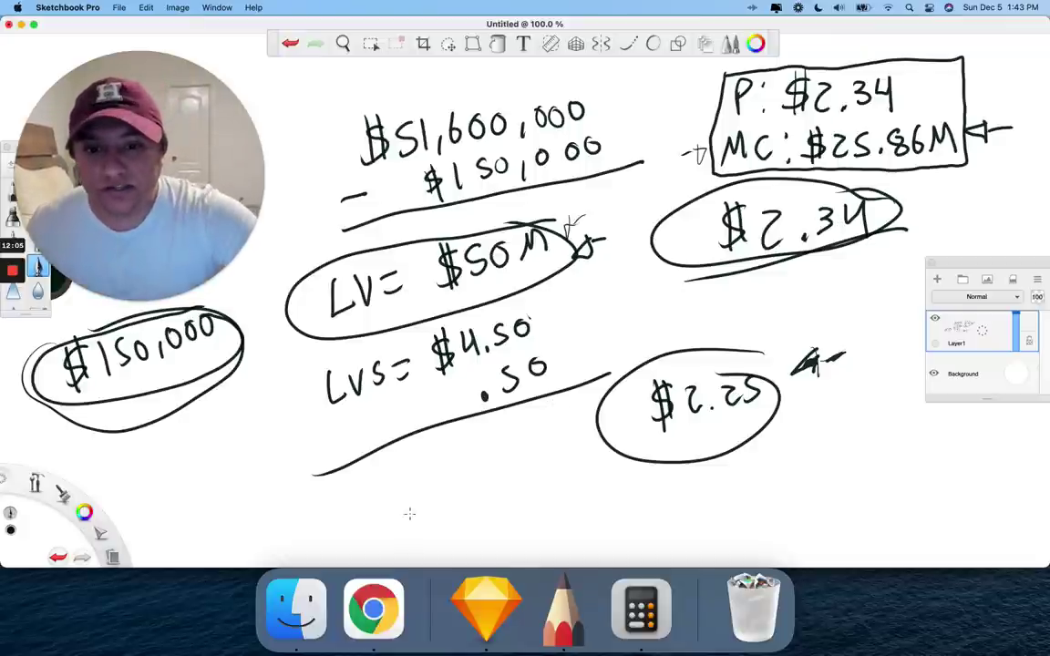
Step: Switch to Percentage Calculator in Chrome and calculate the percentage increase/decrease from 4.50 to 2.34
left_click(373, 608)
left_click(578, 35)
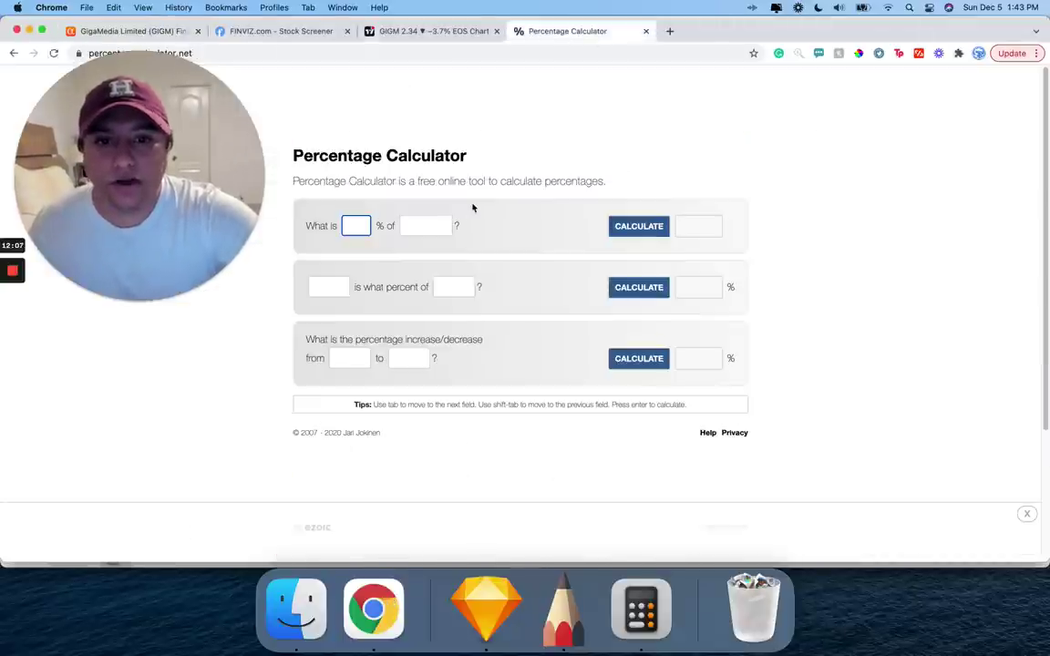
left_click(349, 358)
type("4.50")
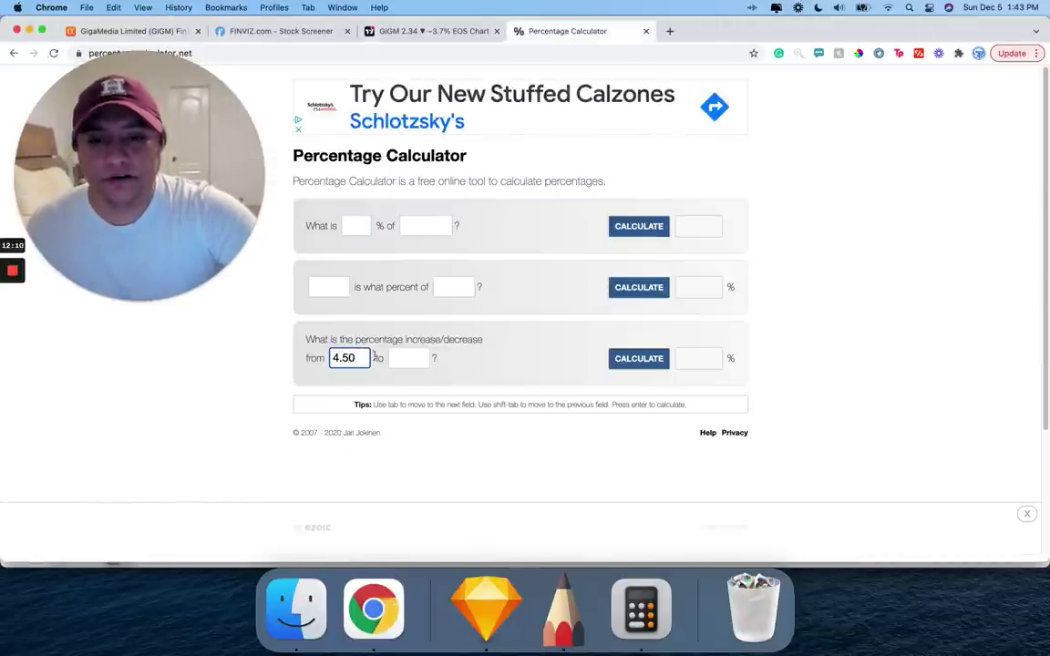
left_click(401, 359)
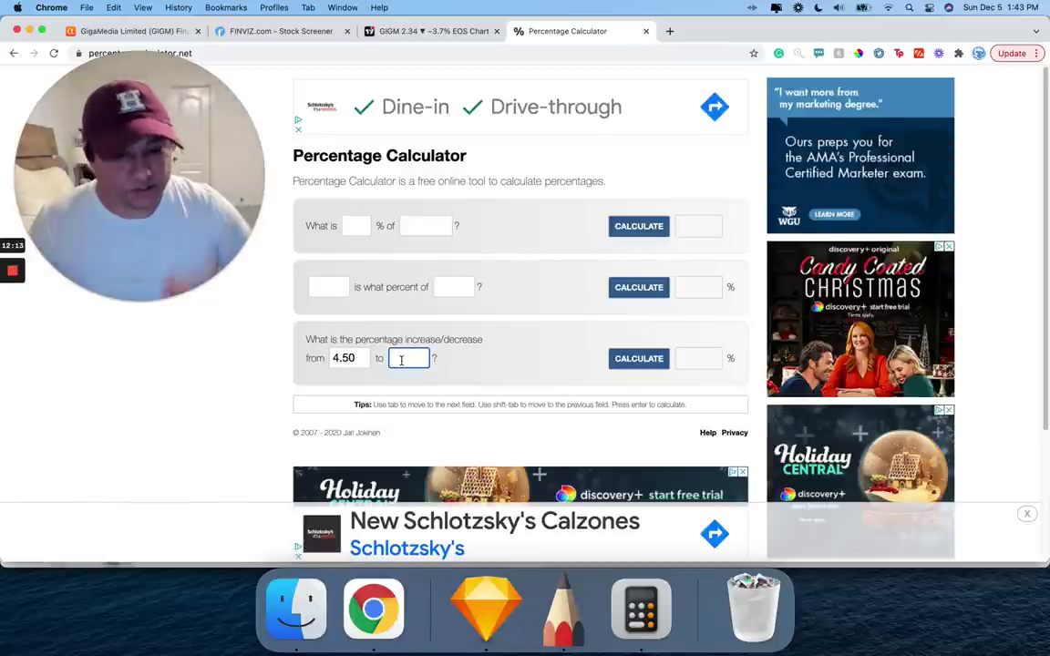
type("2,")
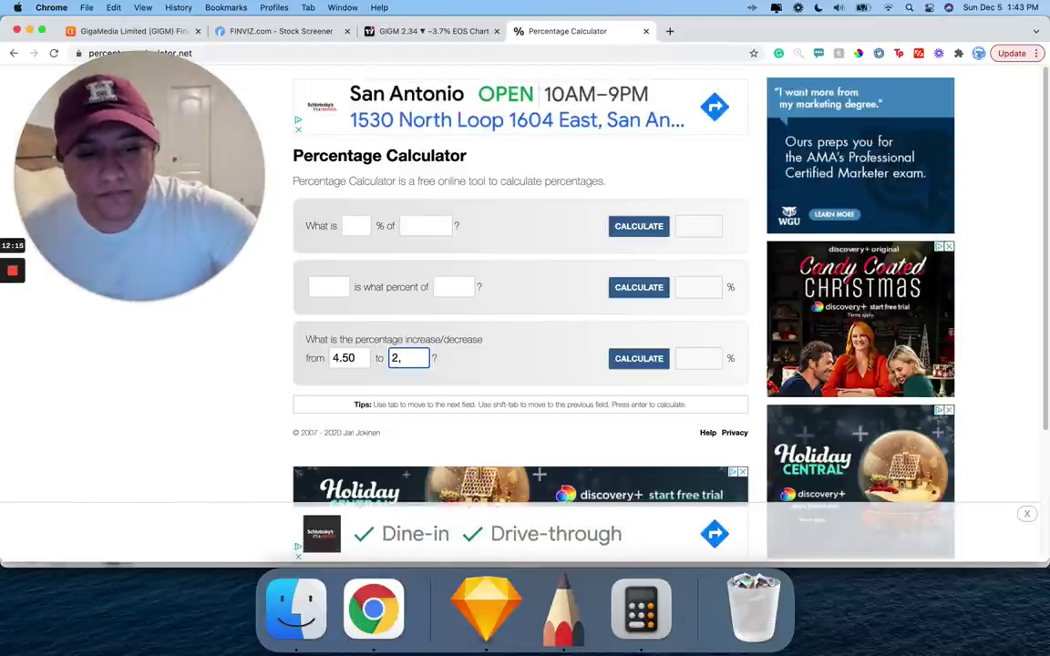
type("34")
key("Return")
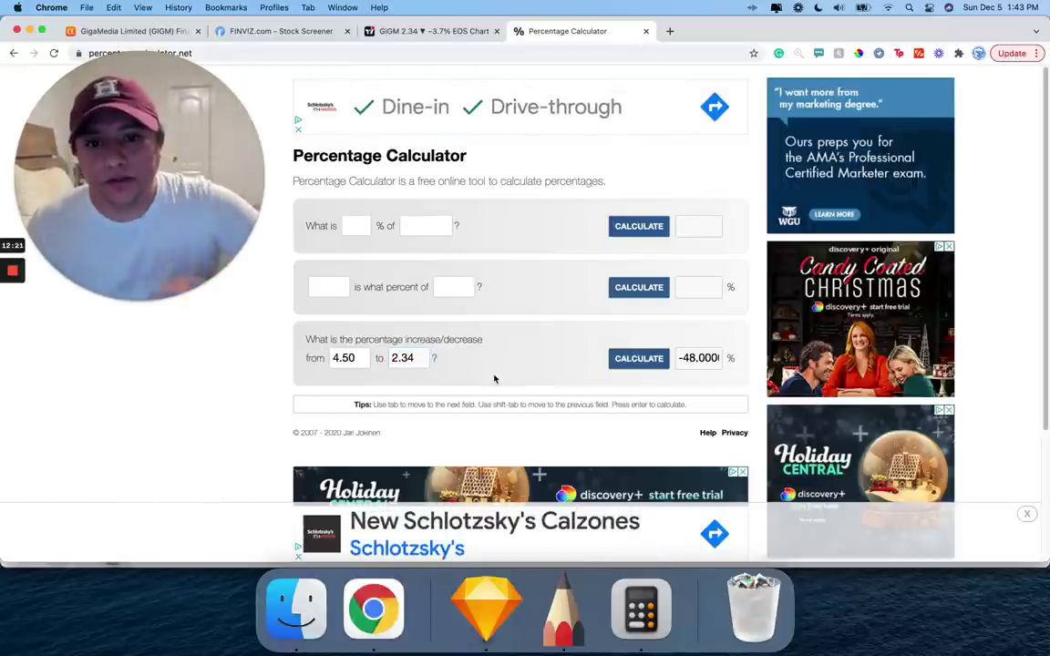
Step: Calculate the percentage increase/decrease from 2.34 to 4.50
double_click(356, 357)
type("2,34")
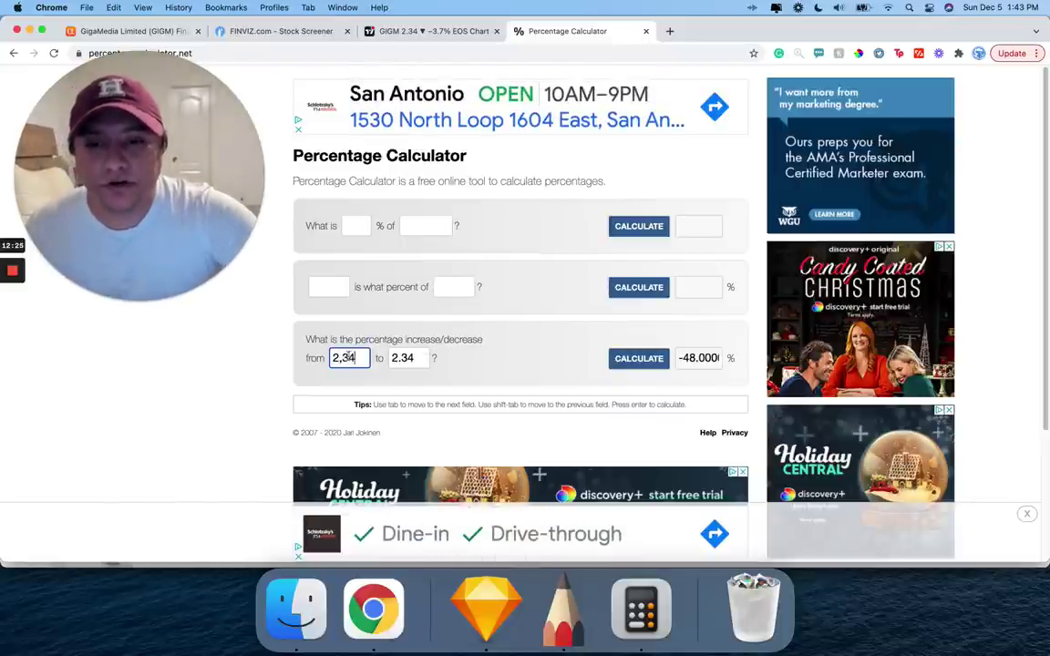
key("BackSpace")
key("BackSpace")
key("BackSpace")
type(".34")
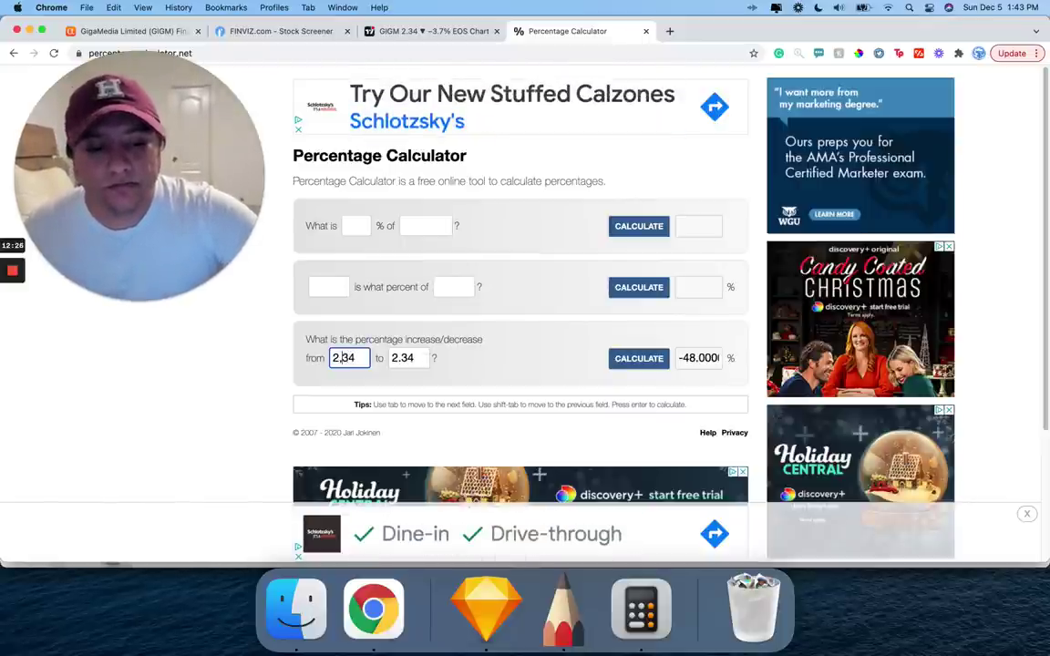
double_click(409, 357)
type("4.5")
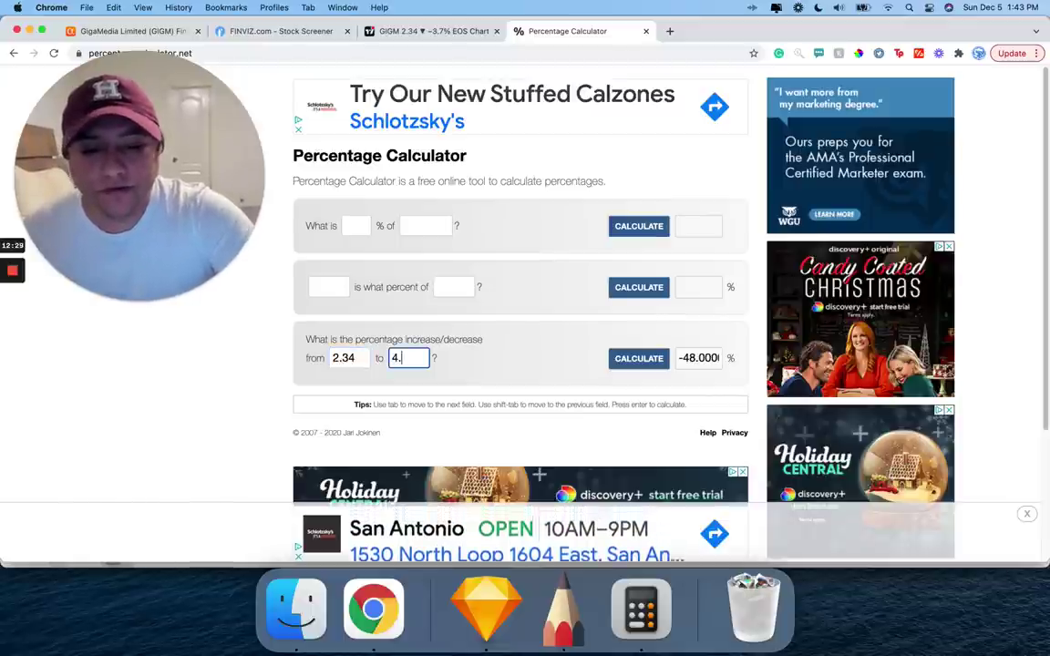
key("Return")
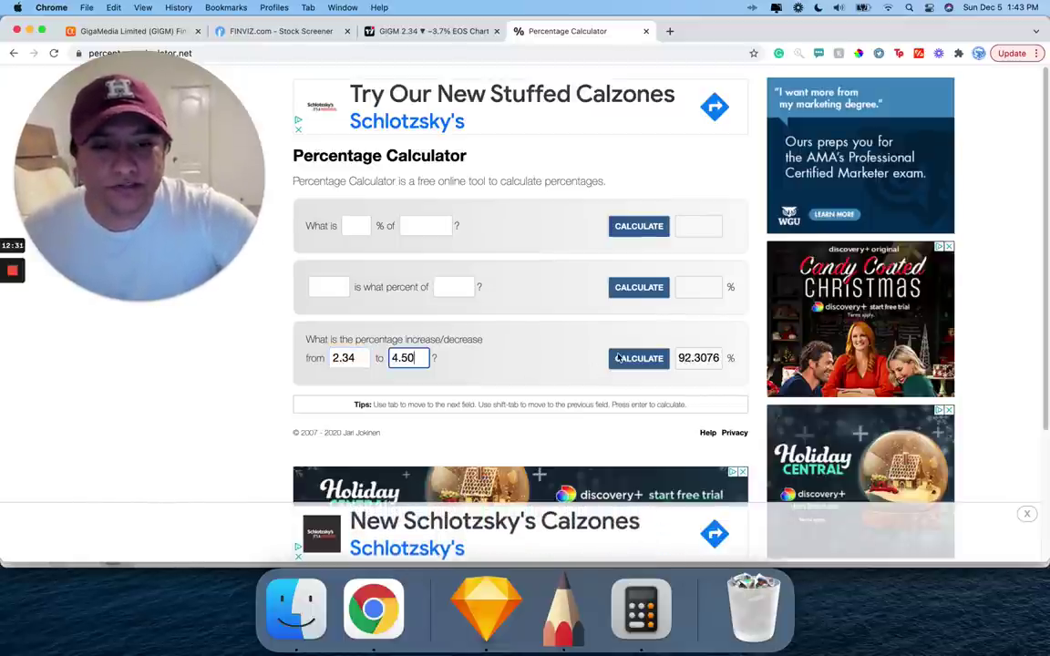
Step: In Sketchbook Pro, write ROI = 92% below and to the right of the circled $2.25, and circle the 92%
left_click(563, 606)
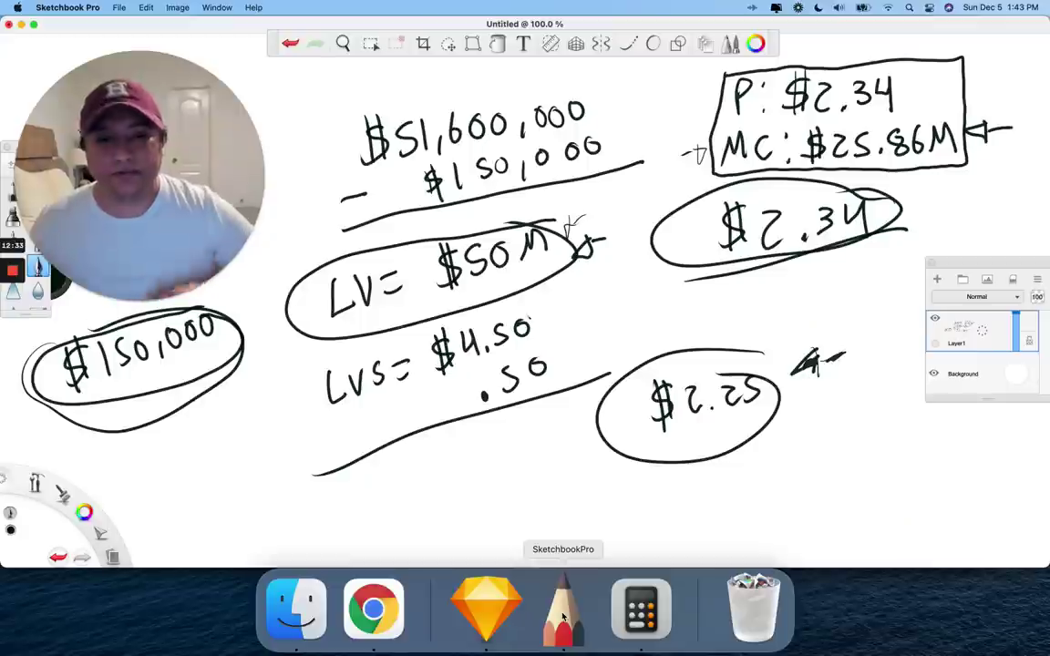
mouse_move(793, 483)
left_mouse_down()
mouse_move(798, 460)
mouse_move(817, 480)
mouse_move(835, 448)
mouse_move(856, 472)
mouse_move(904, 453)
left_mouse_up()
left_click_drag(882, 467, 906, 466)
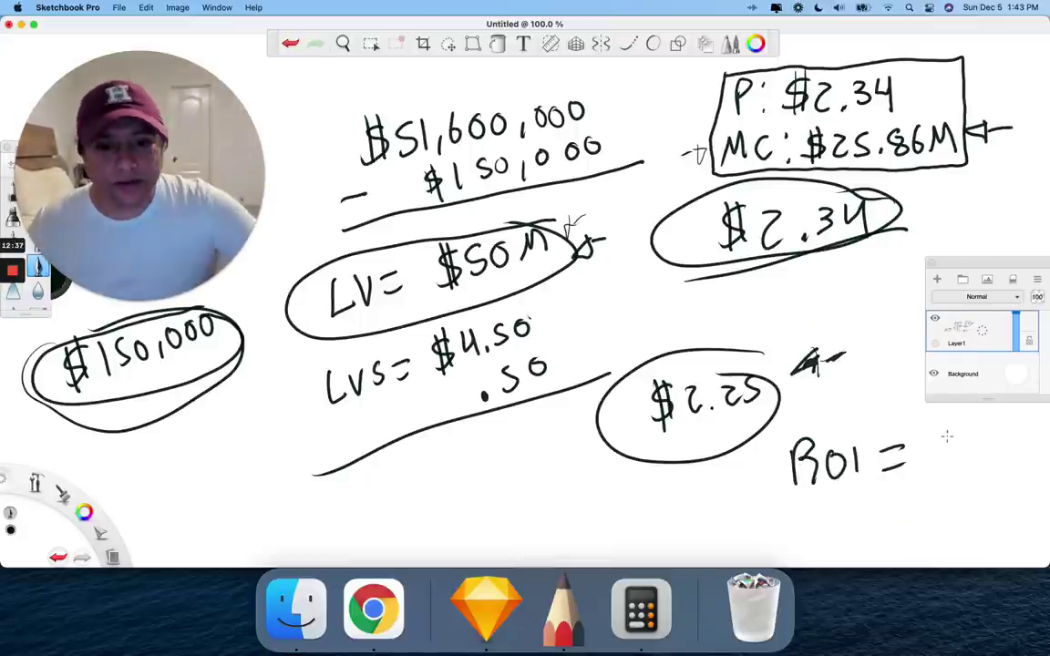
left_click(401, 609)
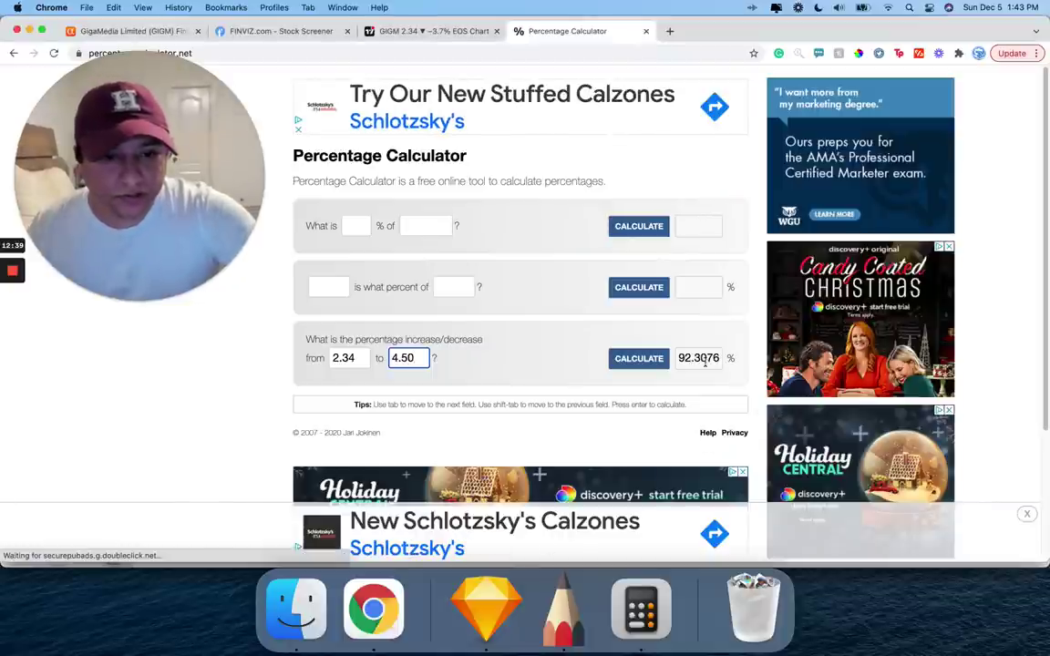
left_click(637, 592)
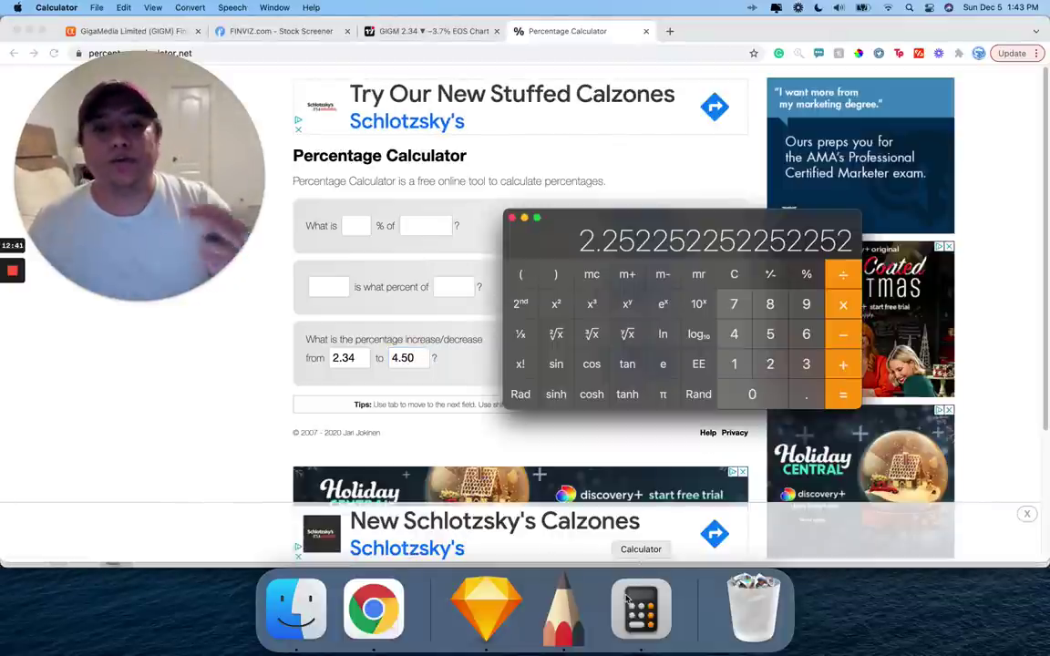
left_click(521, 605)
left_click(563, 606)
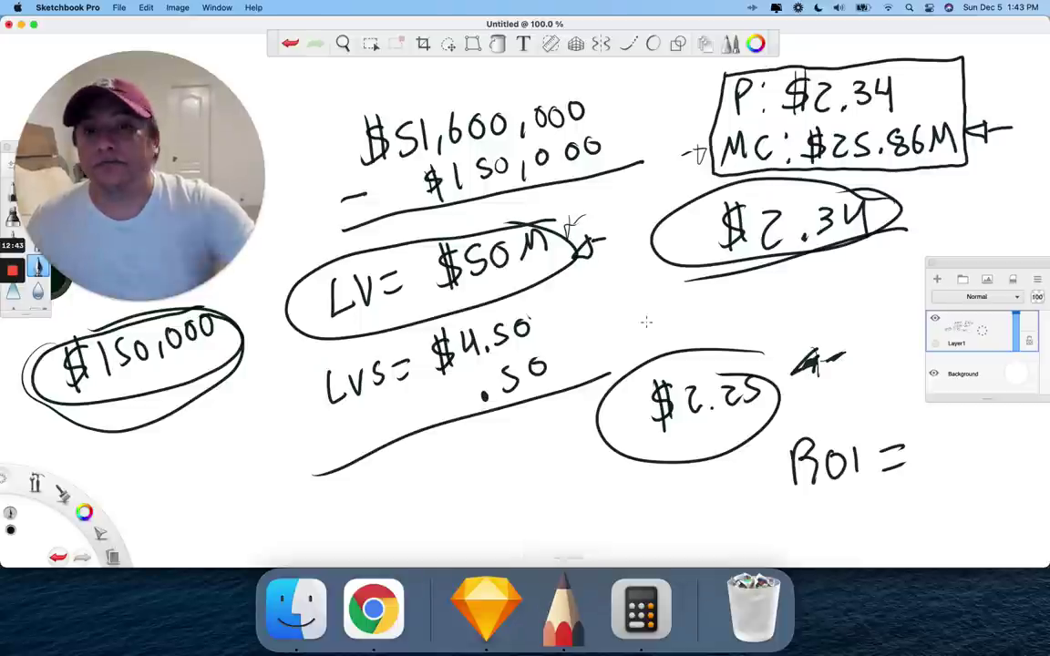
mouse_move(948, 443)
left_mouse_down()
mouse_move(946, 468)
mouse_move(1009, 465)
left_mouse_up()
mouse_move(1007, 420)
left_mouse_down()
mouse_move(918, 446)
mouse_move(989, 421)
left_mouse_up()
key("super+z")
key("super+z")
key("super+z")
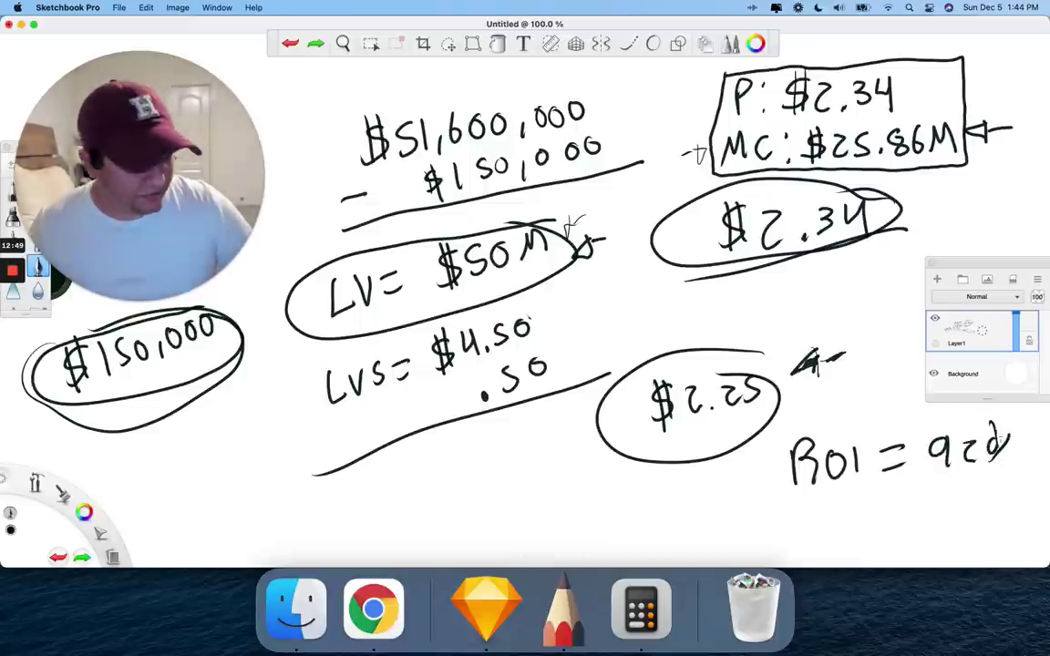
mouse_move(996, 430)
left_mouse_down()
mouse_move(990, 467)
mouse_move(1008, 463)
left_mouse_up()
mouse_move(1025, 415)
left_mouse_down()
mouse_move(1009, 474)
mouse_move(1014, 424)
left_mouse_up()
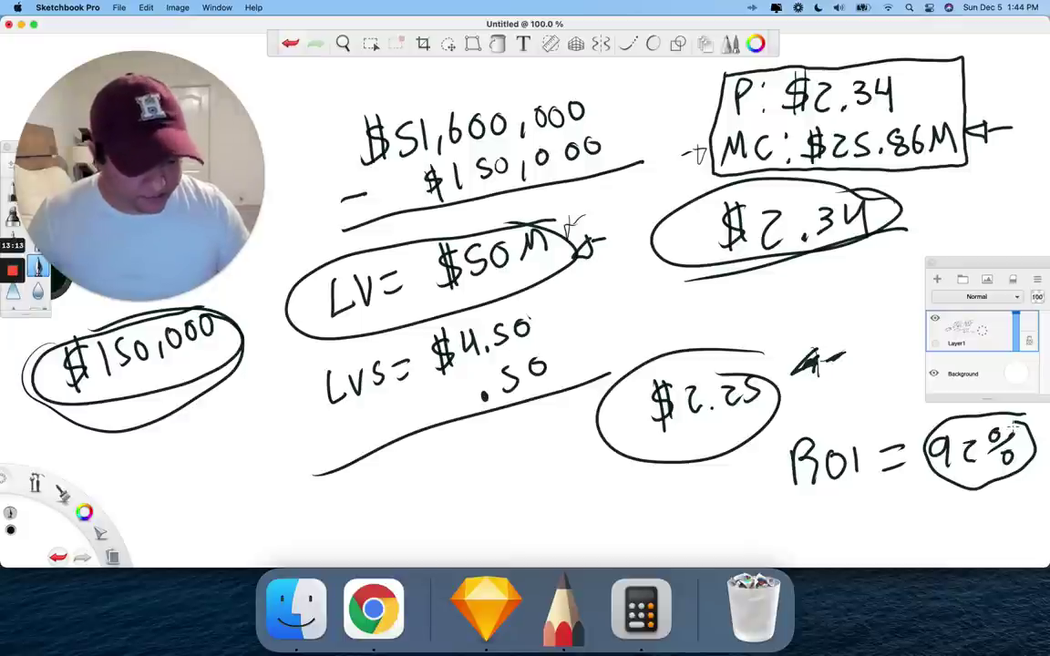
Step: Clear Layer1 and write $2.34 above $25M in the upper right of the canvas, circling both together
left_click(1007, 331)
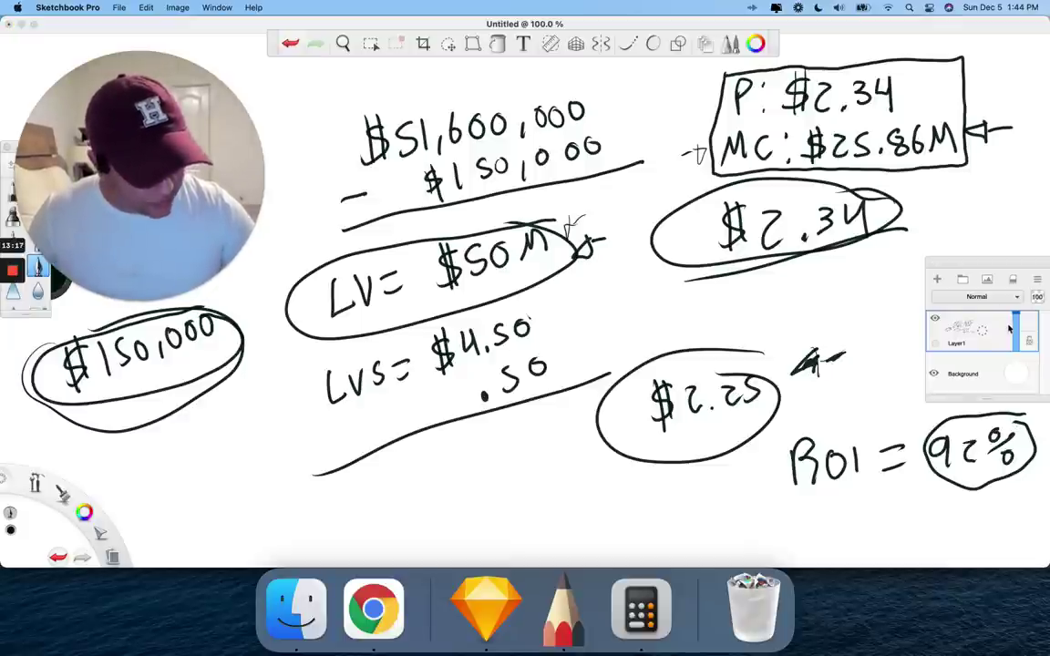
key("Delete")
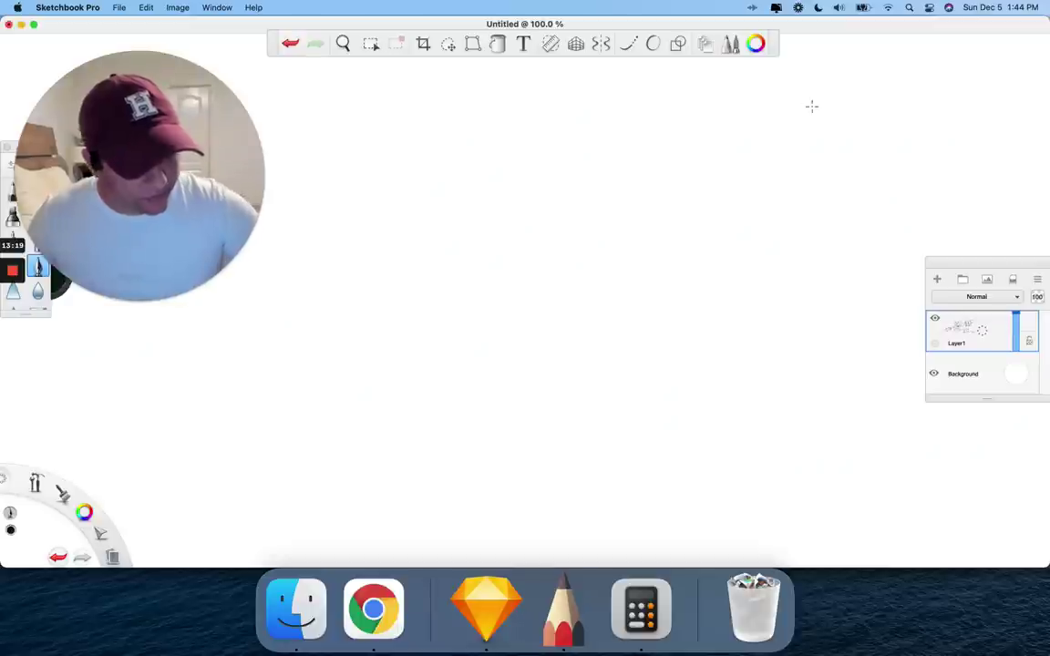
left_click_drag(797, 98, 815, 126)
left_click_drag(860, 94, 890, 107)
left_click_drag(809, 147, 834, 170)
mouse_move(850, 144)
left_mouse_down()
mouse_move(860, 155)
mouse_move(842, 169)
left_mouse_up()
mouse_move(872, 164)
left_mouse_down()
mouse_move(879, 144)
mouse_move(902, 163)
left_mouse_up()
mouse_move(782, 96)
left_mouse_down()
mouse_move(783, 122)
mouse_move(766, 129)
left_mouse_up()
left_click_drag(773, 90, 778, 180)
left_click_drag(791, 137, 802, 185)
left_click_drag(849, 85, 864, 106)
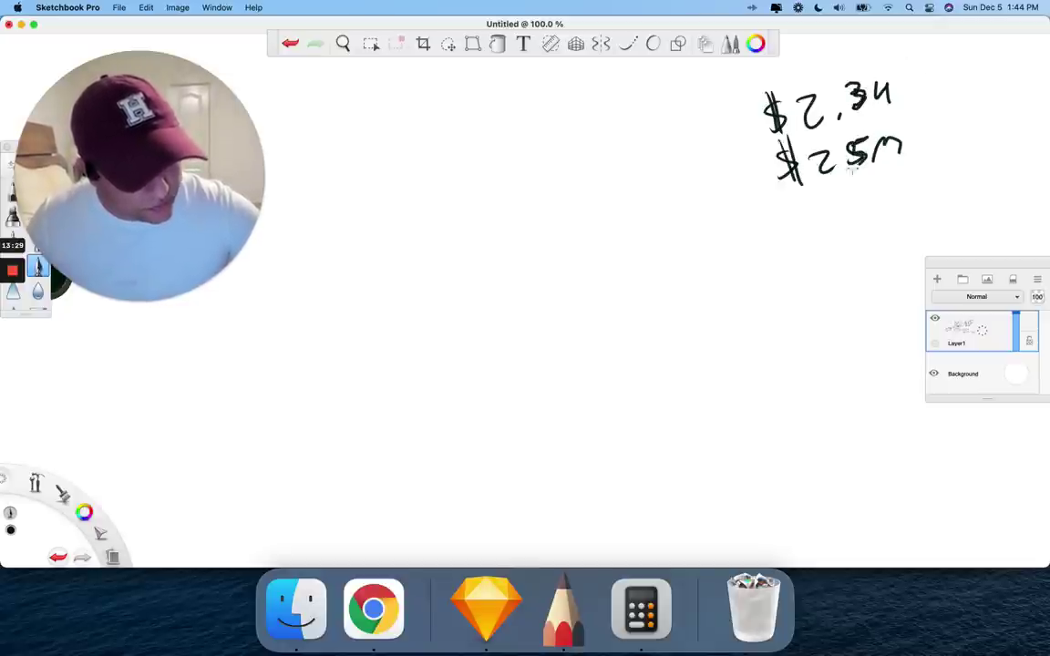
left_click_drag(811, 157, 838, 169)
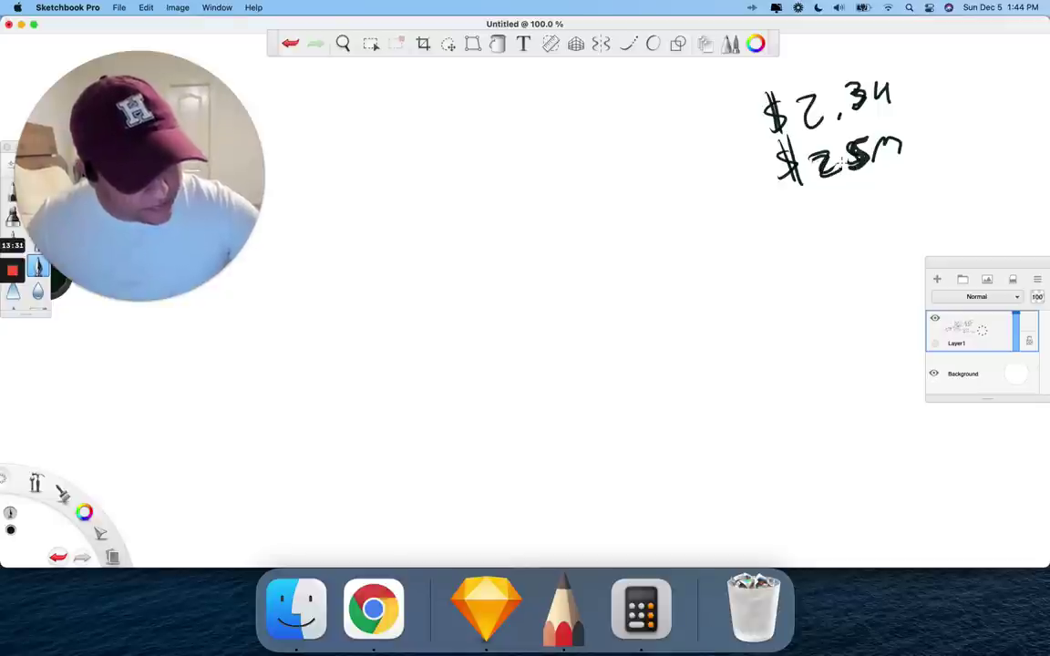
mouse_move(883, 66)
left_mouse_down()
mouse_move(740, 118)
mouse_move(921, 162)
mouse_move(873, 65)
left_mouse_up()
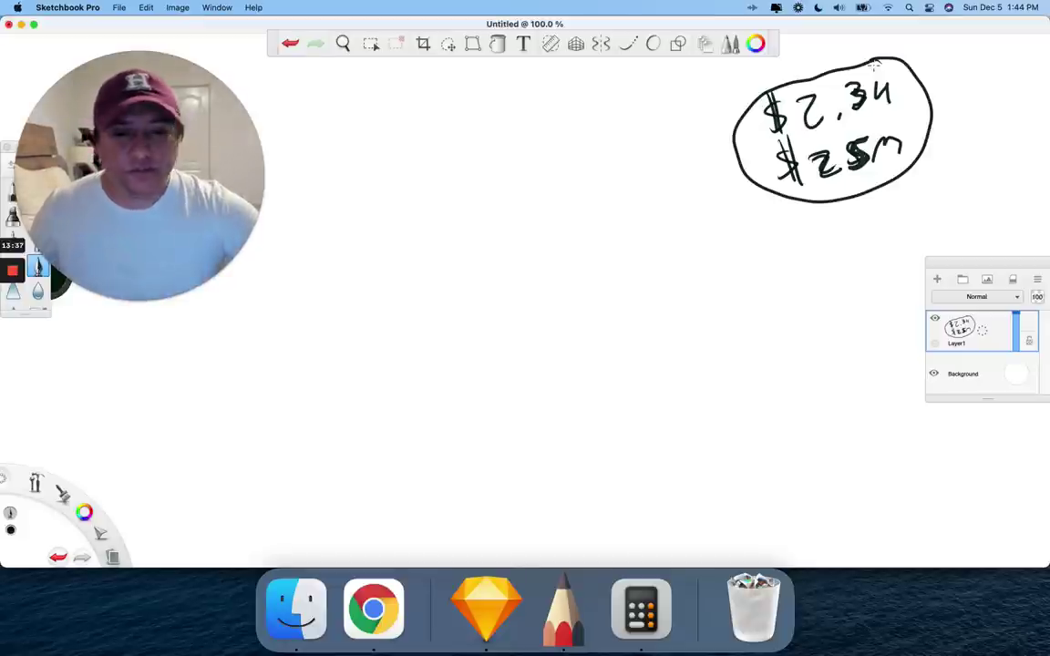
Step: Switch to GigaMedia's balance sheet in Chrome and look up the last-report total cash and short-term investments
left_click(385, 613)
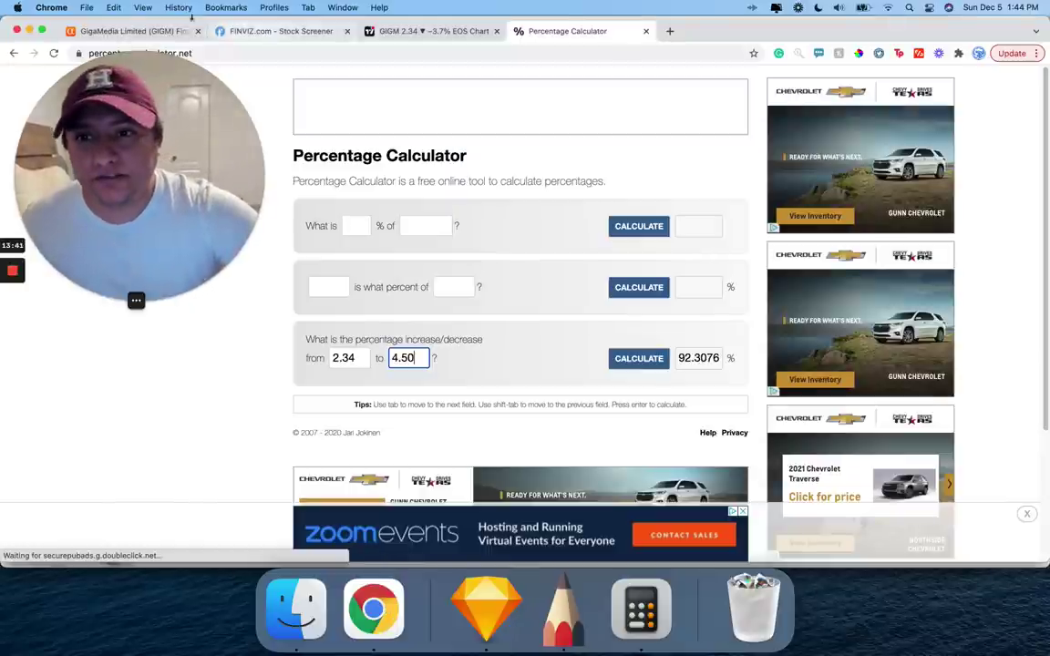
left_click(137, 31)
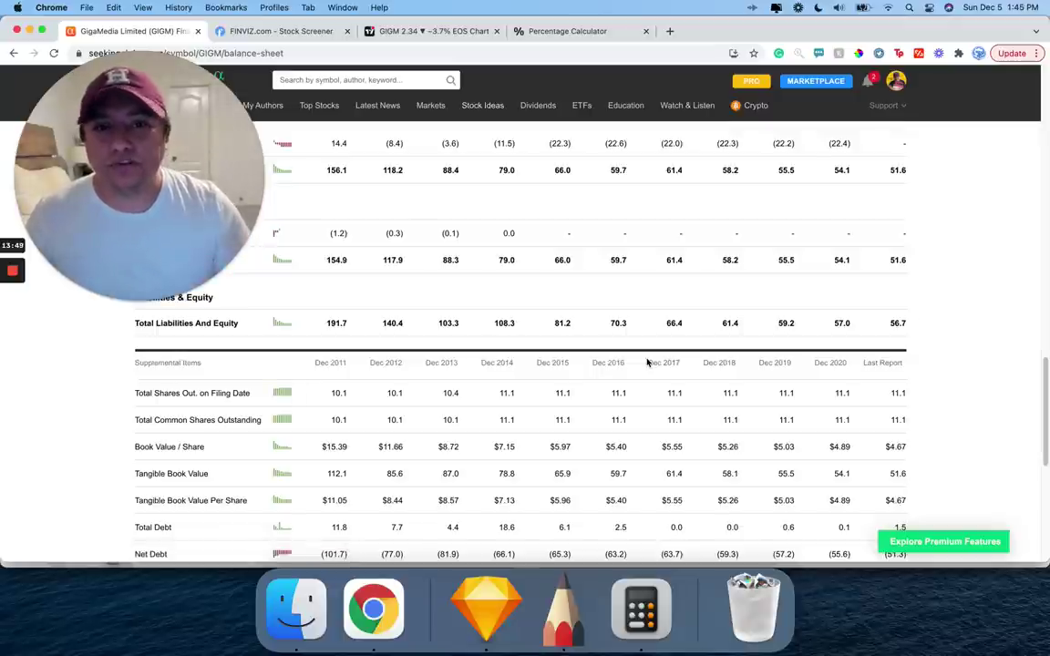
scroll(774, 379, "up", 15)
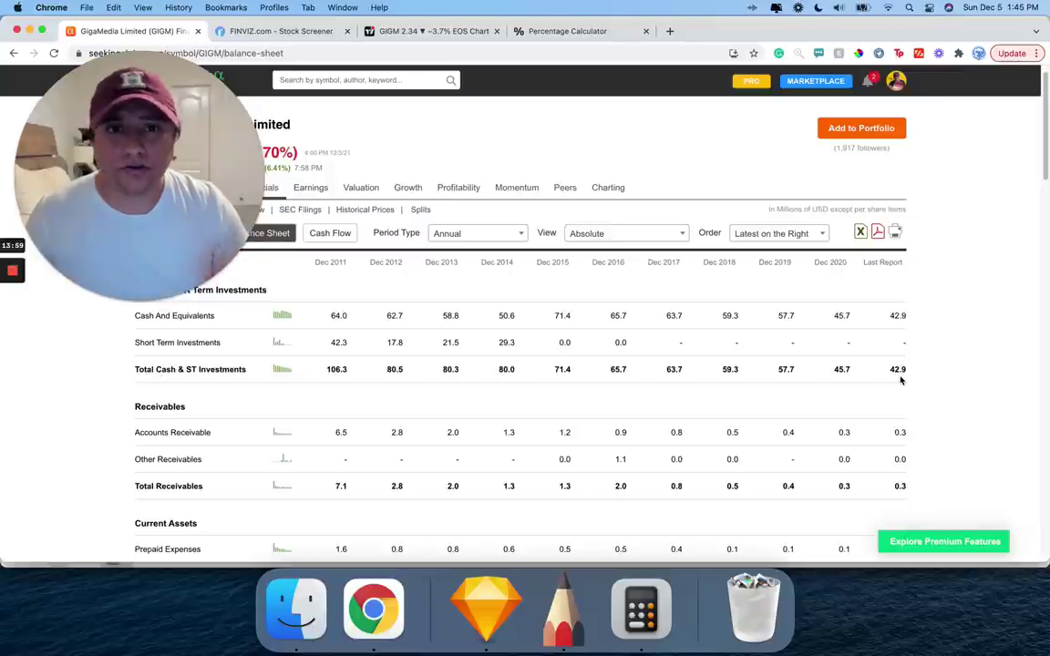
Step: In Sketchbook Pro, write $42,900,000 at the top of the canvas, beside the circled share price and market cap
left_click(572, 626)
mouse_move(379, 104)
left_mouse_down()
mouse_move(354, 146)
mouse_move(363, 152)
left_mouse_up()
mouse_move(398, 106)
left_mouse_down()
mouse_move(410, 136)
mouse_move(444, 138)
left_mouse_up()
mouse_move(470, 95)
left_mouse_down()
mouse_move(459, 124)
mouse_move(494, 98)
left_mouse_up()
mouse_move(518, 96)
left_mouse_down()
mouse_move(539, 98)
mouse_move(547, 122)
left_mouse_up()
mouse_move(584, 89)
left_mouse_down()
mouse_move(577, 102)
mouse_move(607, 91)
left_mouse_up()
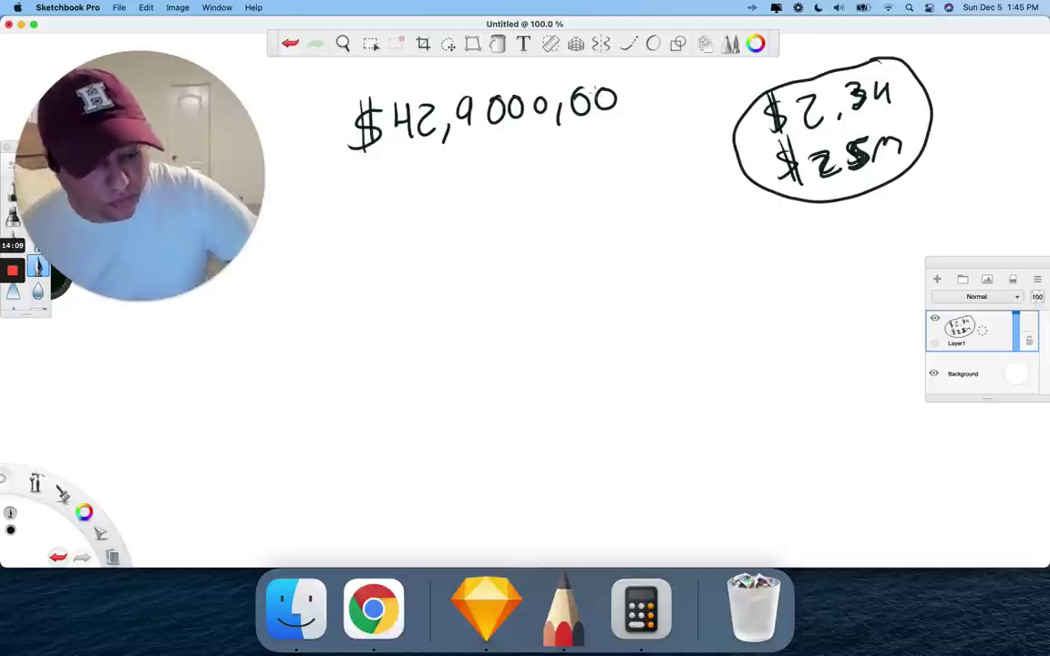
key("super+z")
key("super+z")
key("super+z")
key("super+z")
left_click_drag(552, 93, 571, 93)
left_click_drag(596, 87, 593, 90)
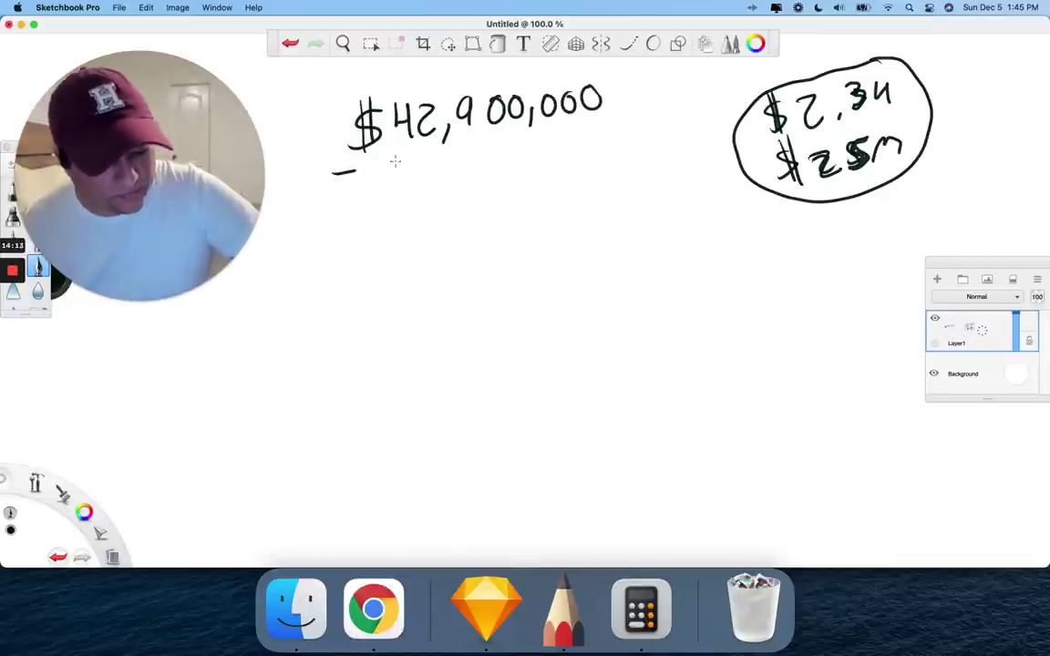
left_click_drag(363, 170, 637, 146)
key("super+z")
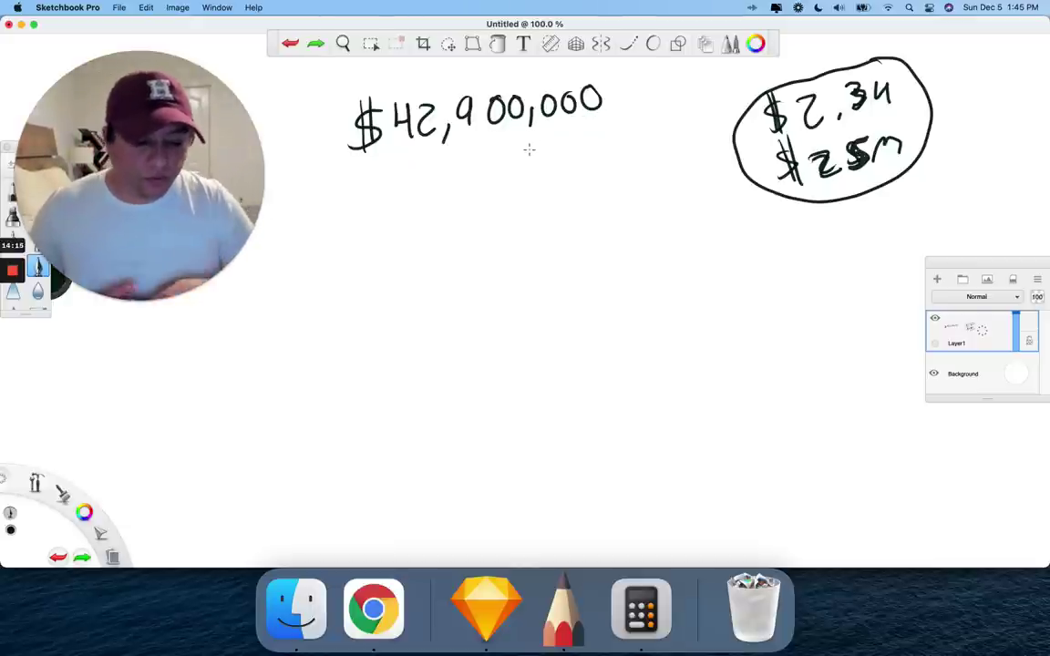
left_click(382, 599)
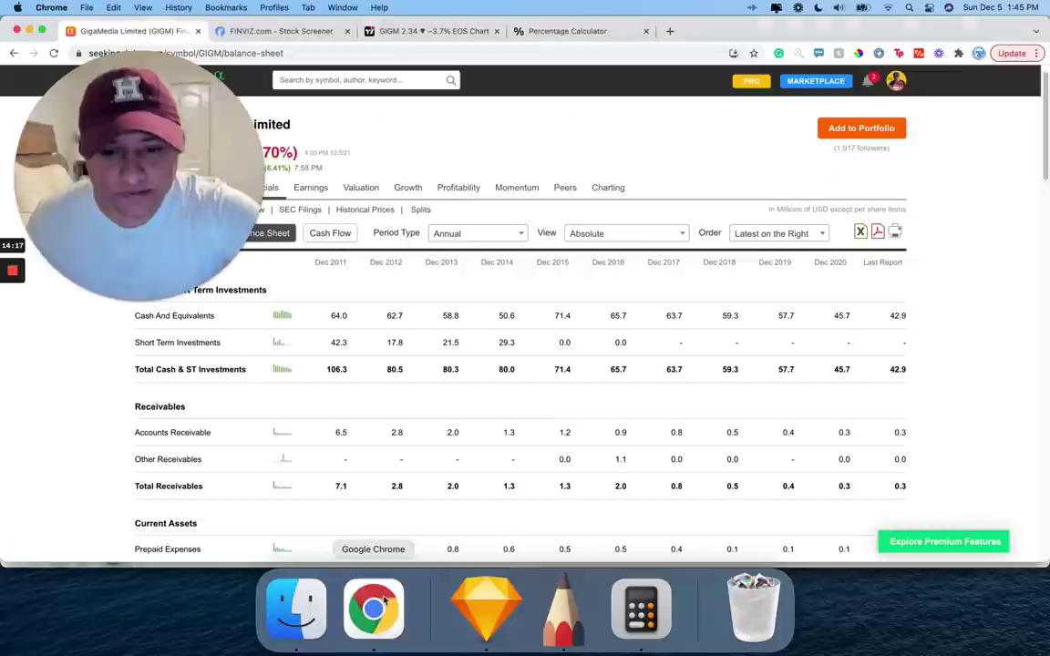
left_click(640, 609)
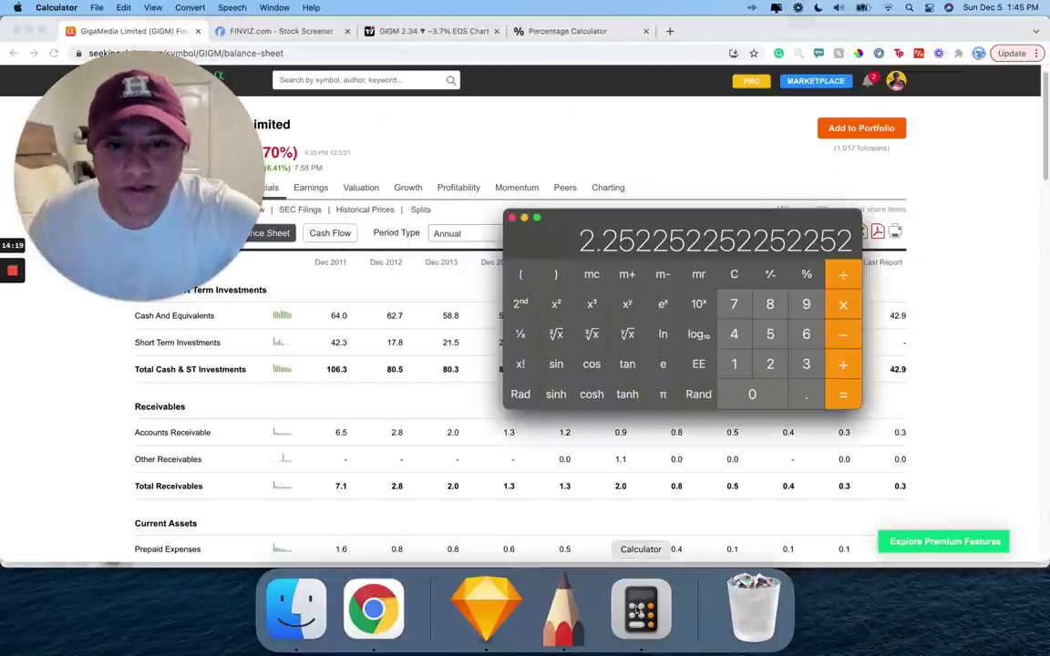
left_click(562, 609)
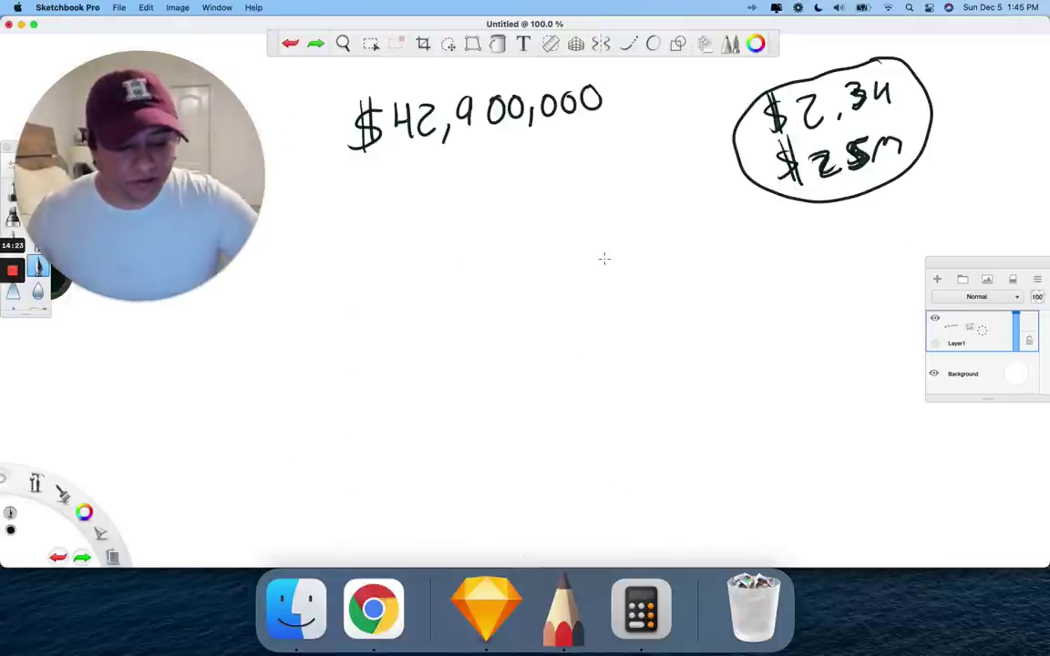
Step: Write - 900 with a calculation line beneath the $42,900,000, and write $42,000,000 below it
left_click_drag(443, 160, 623, 105)
mouse_move(389, 206)
left_mouse_down()
mouse_move(367, 257)
mouse_move(373, 271)
mouse_move(396, 234)
mouse_move(425, 235)
left_mouse_up()
mouse_move(417, 211)
left_mouse_down()
mouse_move(421, 251)
mouse_move(453, 248)
mouse_move(470, 216)
left_mouse_up()
mouse_move(492, 210)
left_mouse_down()
mouse_move(511, 208)
mouse_move(528, 230)
left_mouse_up()
left_click_drag(551, 200, 574, 199)
left_click_drag(599, 193, 597, 195)
left_click_drag(606, 193, 610, 202)
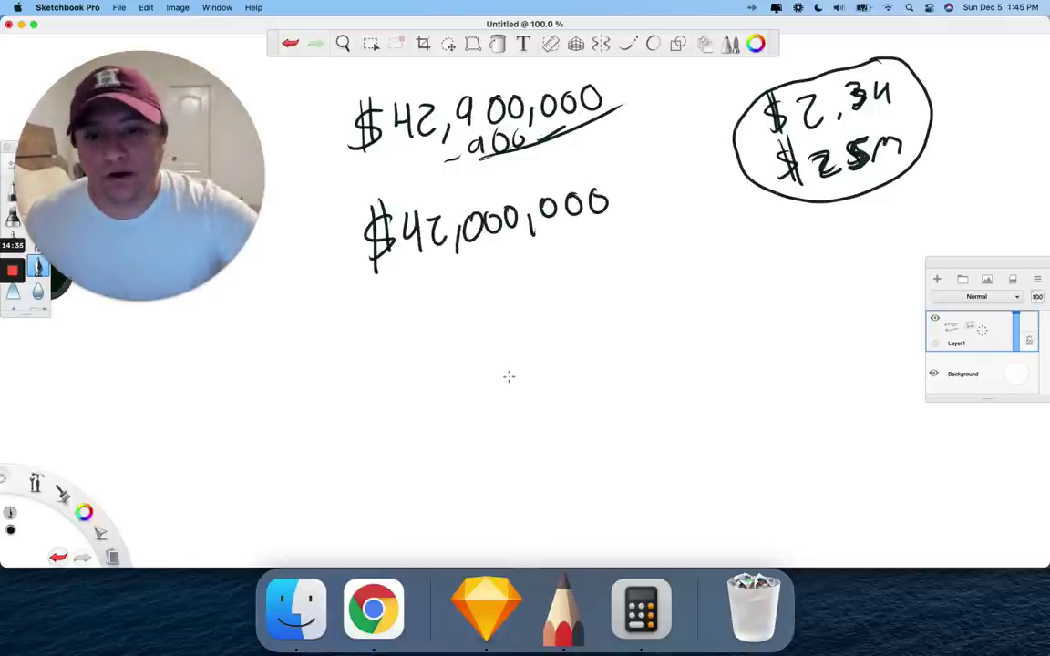
Step: Switch to the balance sheet in Chrome and look up the last-report total liabilities
left_click(374, 609)
scroll(468, 441, "down", 20)
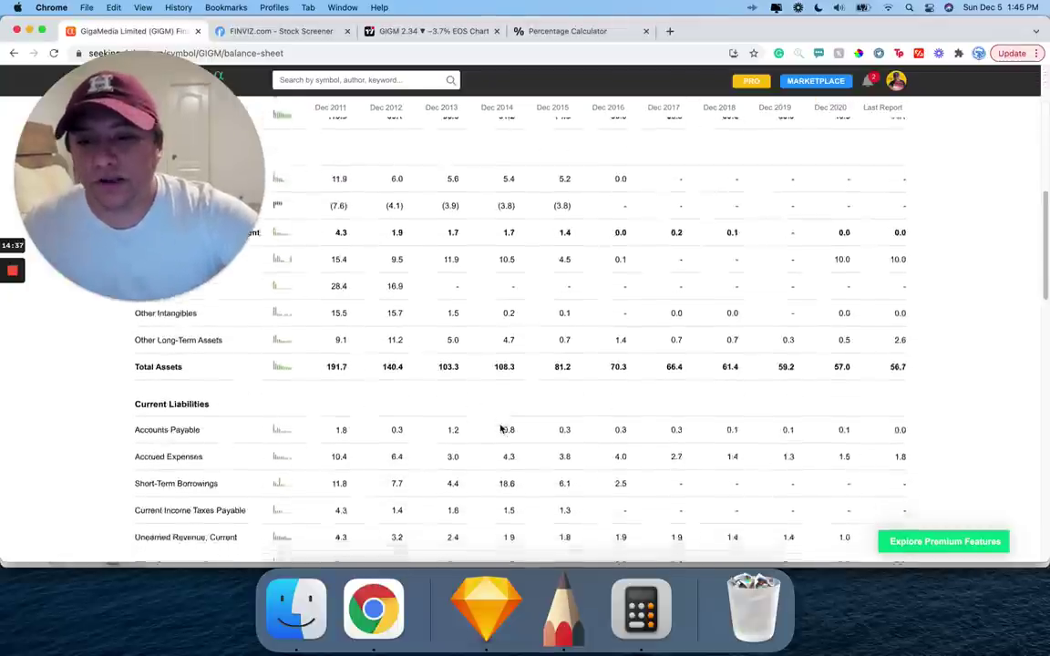
scroll(500, 427, "down", 2)
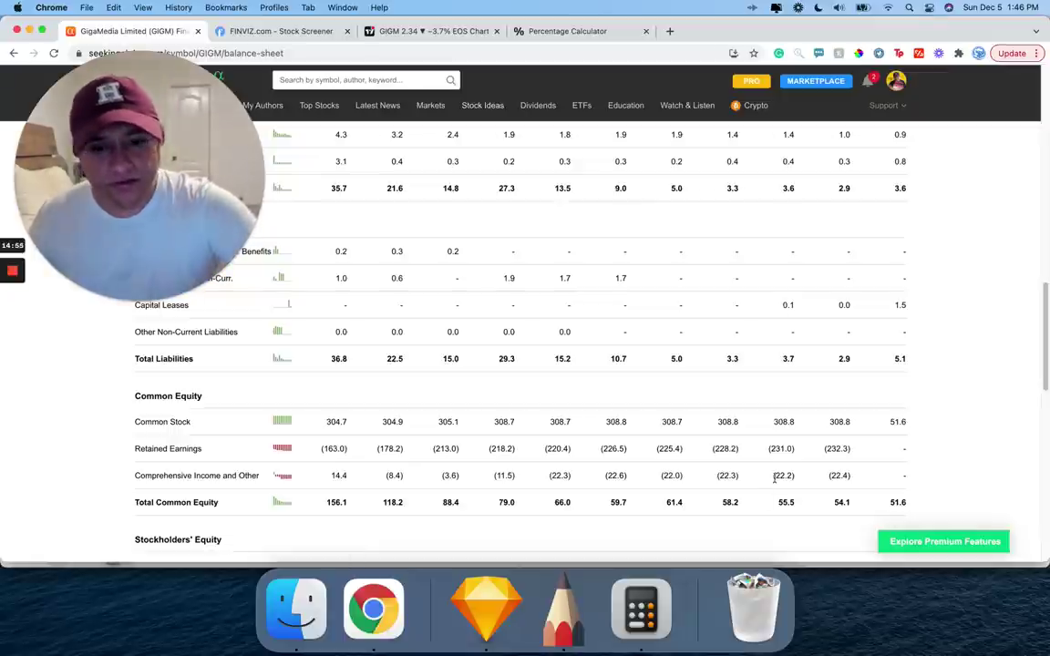
Step: In Sketchbook Pro, write a minus sign and 5,100,000 beneath the $42,000,000 and draw a calculation line under them
left_click(563, 609)
left_click_drag(332, 315, 362, 312)
left_click_drag(438, 271, 435, 299)
mouse_move(438, 271)
left_mouse_down()
mouse_move(455, 270)
mouse_move(458, 300)
left_mouse_up()
left_click_drag(475, 260, 475, 277)
left_click_drag(489, 259, 535, 275)
left_click_drag(558, 239, 583, 240)
left_click_drag(605, 238, 603, 239)
left_click_drag(320, 358, 675, 244)
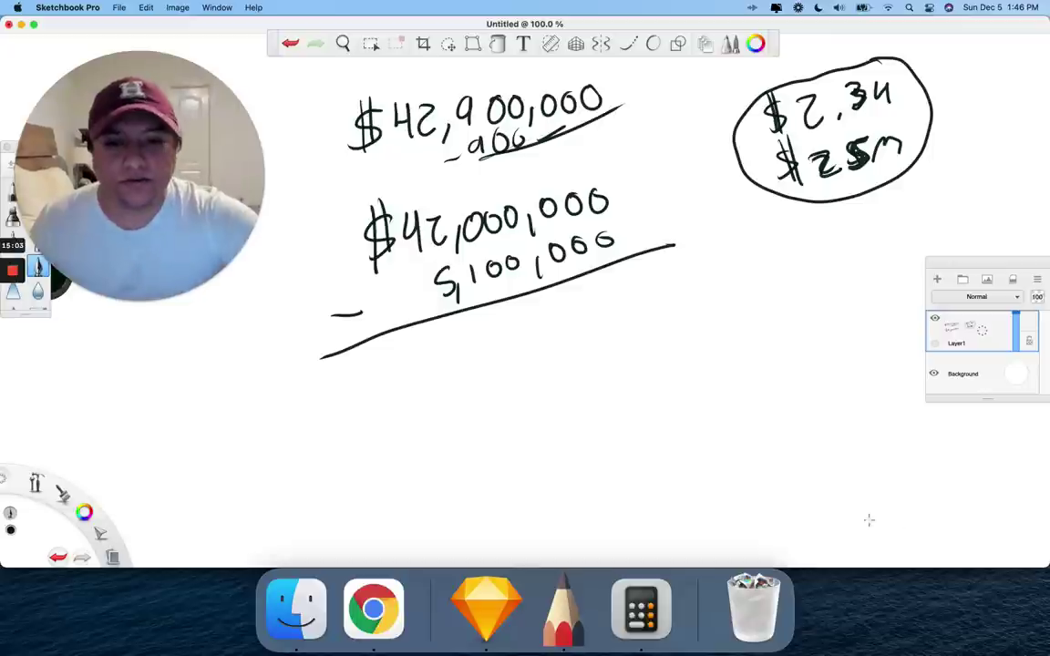
Step: Switch to Calculator and subtract 5,100,000 from 42,000,000
left_click(641, 608)
left_click_drag(675, 224, 787, 224)
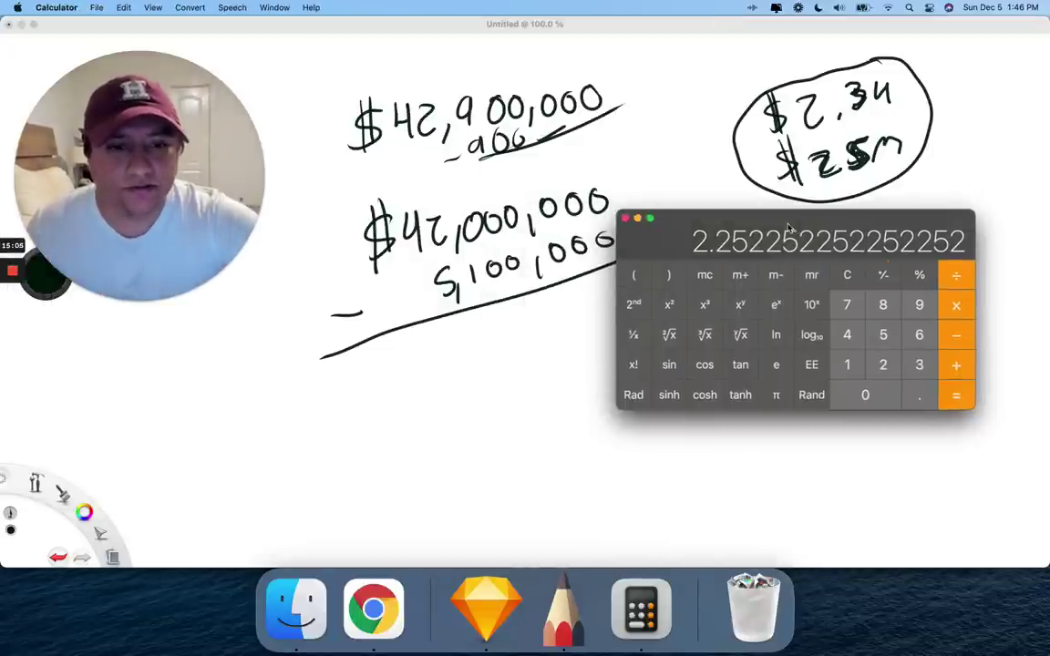
left_click(847, 274)
left_click(853, 335)
left_click(882, 364)
left_click(865, 395)
left_click(864, 394)
left_click(864, 394)
left_click(864, 395)
left_click(865, 395)
left_click(865, 395)
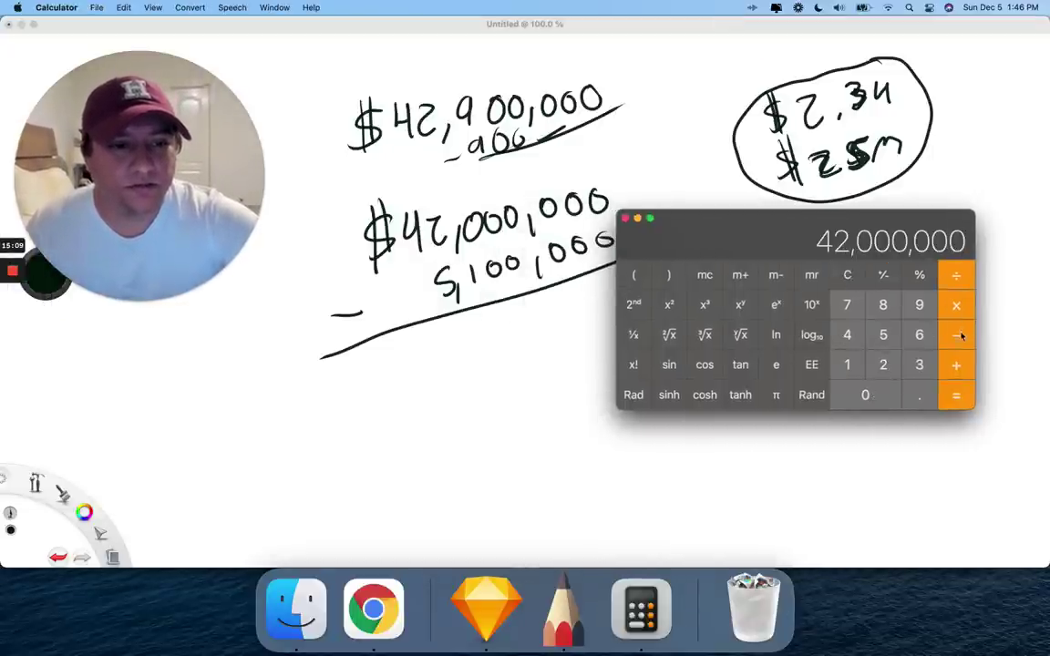
left_click(883, 334)
left_click(847, 365)
left_click(865, 394)
left_click(865, 395)
left_click(865, 394)
left_click(865, 394)
left_click(956, 395)
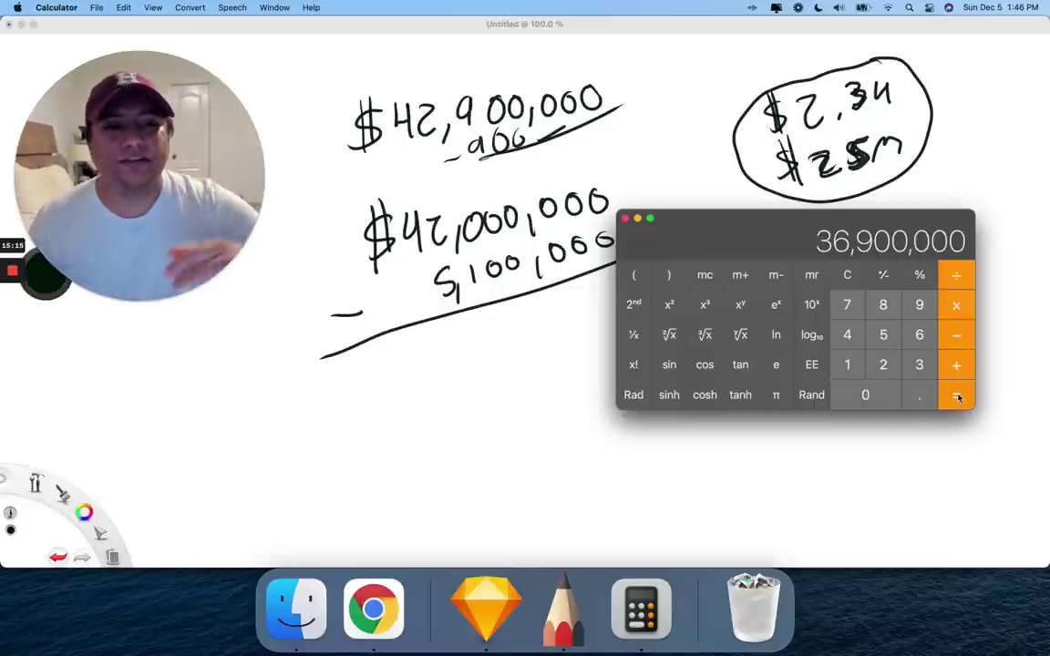
Step: In Sketchbook Pro, write LV = $36,900,000 below the calculation line
left_click(550, 365)
mouse_move(301, 406)
left_mouse_down()
mouse_move(300, 436)
mouse_move(320, 445)
left_mouse_up()
left_click_drag(321, 410, 376, 398)
left_click_drag(361, 419, 381, 417)
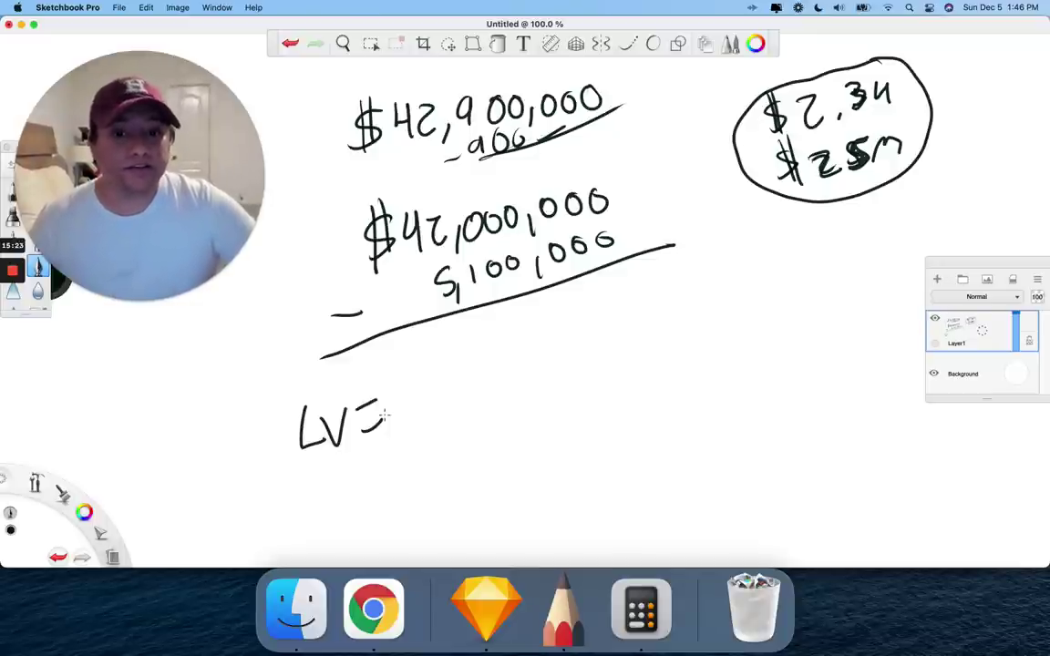
left_click(640, 607)
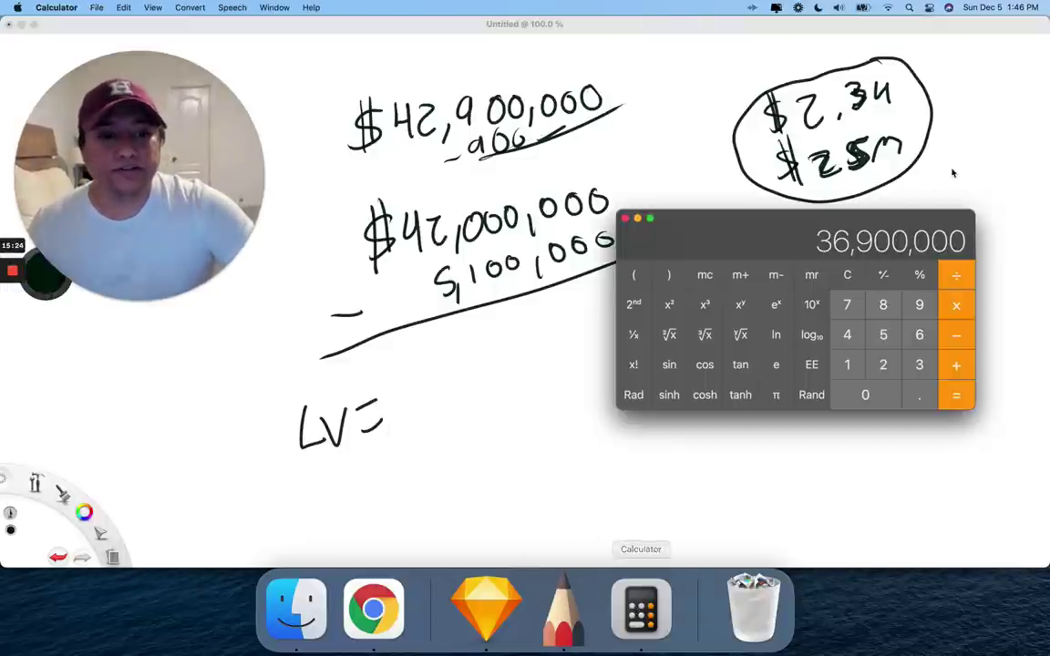
left_click(464, 396)
mouse_move(419, 381)
left_mouse_down()
mouse_move(403, 420)
mouse_move(449, 398)
mouse_move(436, 410)
left_mouse_up()
mouse_move(469, 383)
left_mouse_down()
mouse_move(463, 394)
mouse_move(500, 403)
mouse_move(527, 372)
mouse_move(548, 370)
left_mouse_up()
left_click_drag(565, 376, 561, 388)
mouse_move(588, 349)
left_mouse_down()
mouse_move(597, 365)
mouse_move(590, 348)
left_mouse_up()
left_click_drag(605, 342, 604, 344)
left_click_drag(621, 339, 620, 342)
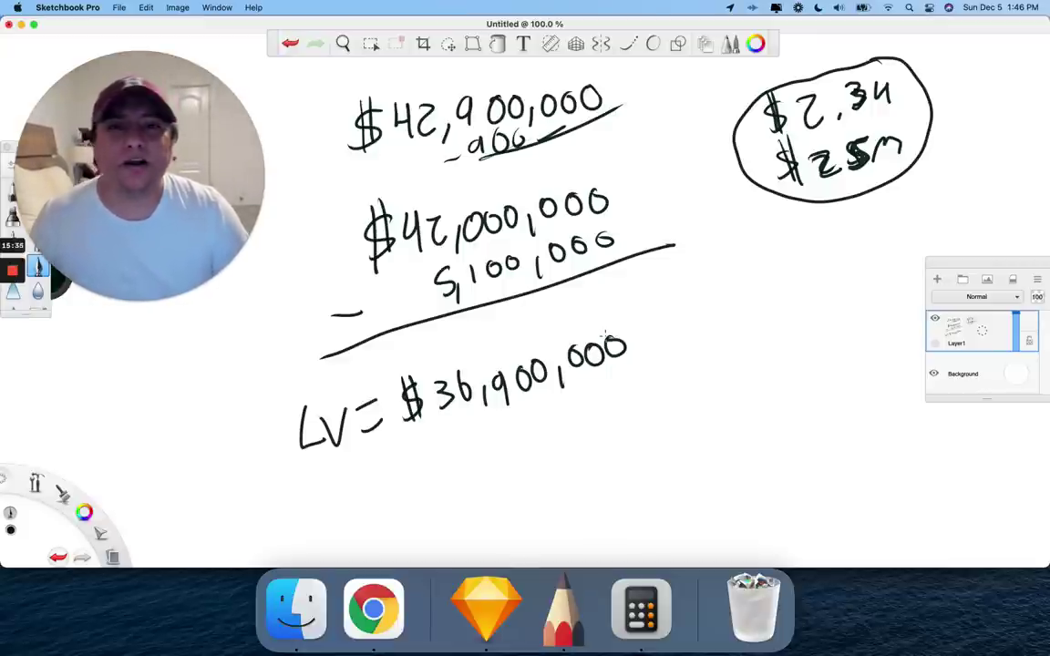
Step: Cross out the LV = $36,900,000 result, write $36,000,000 beneath it and circle the new amount
mouse_move(324, 381)
left_mouse_down()
mouse_move(619, 345)
mouse_move(301, 388)
mouse_move(510, 314)
left_mouse_up()
mouse_move(492, 434)
left_mouse_down()
mouse_move(472, 469)
mouse_move(482, 476)
left_mouse_up()
mouse_move(515, 451)
left_mouse_down()
mouse_move(499, 445)
mouse_move(617, 430)
mouse_move(637, 409)
mouse_move(682, 395)
mouse_move(411, 473)
mouse_move(601, 372)
left_mouse_up()
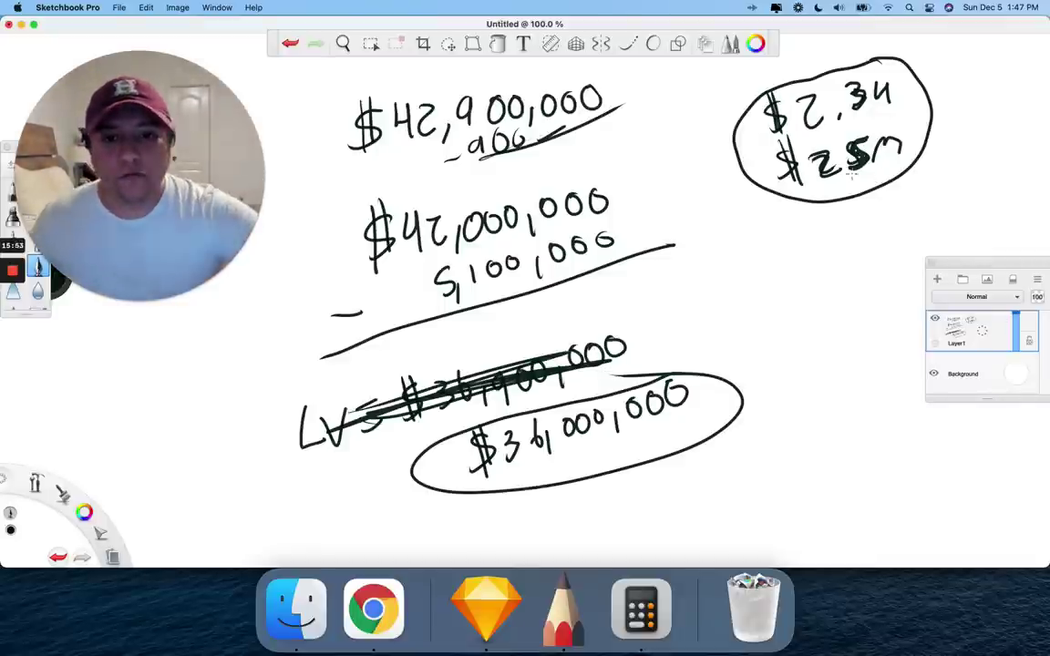
Step: Switch to the balance sheet in Chrome and look up the last-report total common shares outstanding
left_click(369, 605)
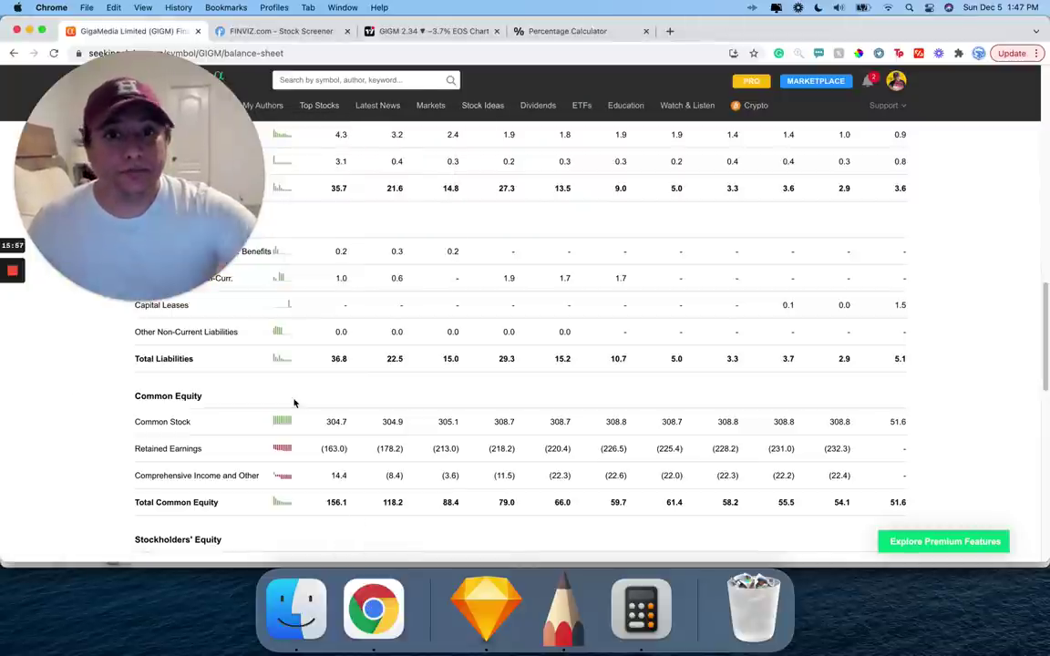
scroll(293, 403, "down", 10)
scroll(479, 357, "down", 5)
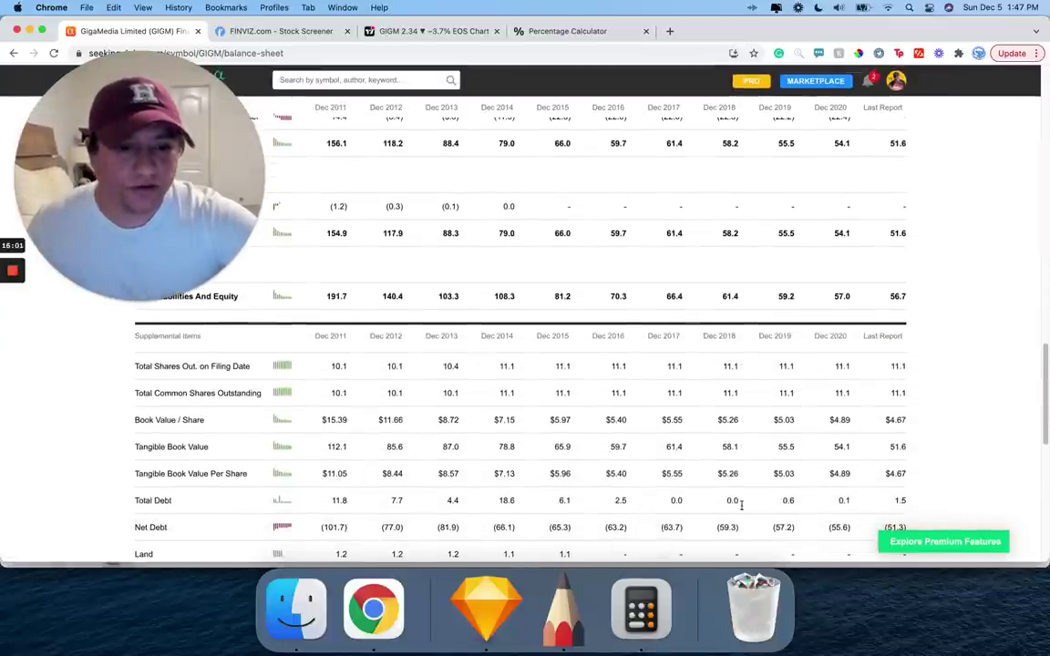
Step: Switch to Calculator, clear the previous calculation and enter 36,000,000
key("super+Tab")
left_click(641, 609)
left_click(848, 275)
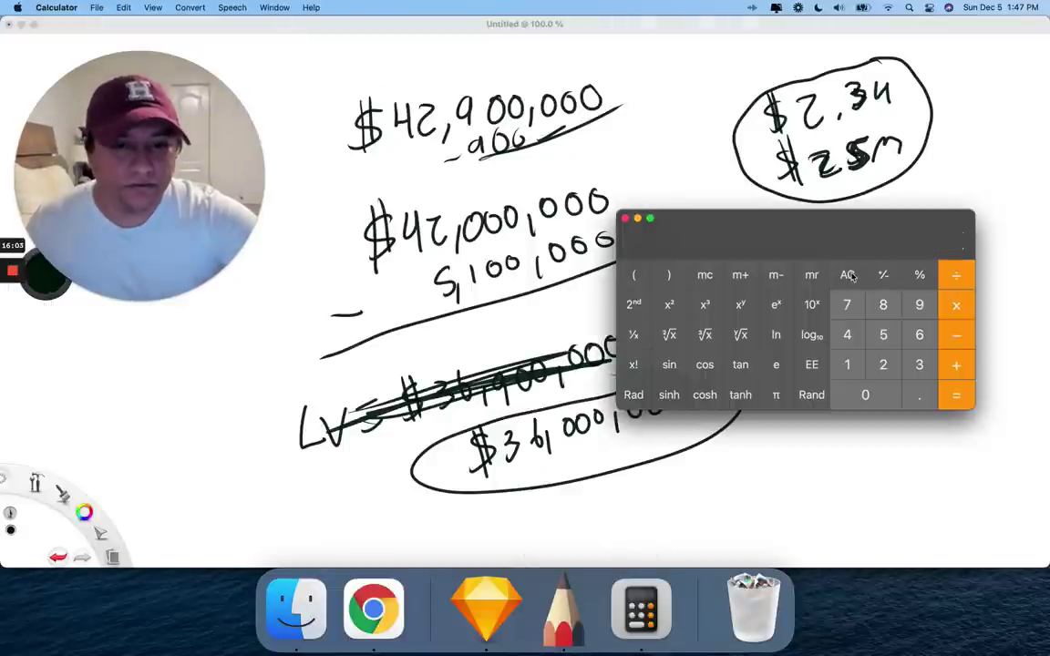
left_click(919, 365)
left_click(921, 337)
left_click(865, 394)
left_click(866, 395)
left_click(865, 395)
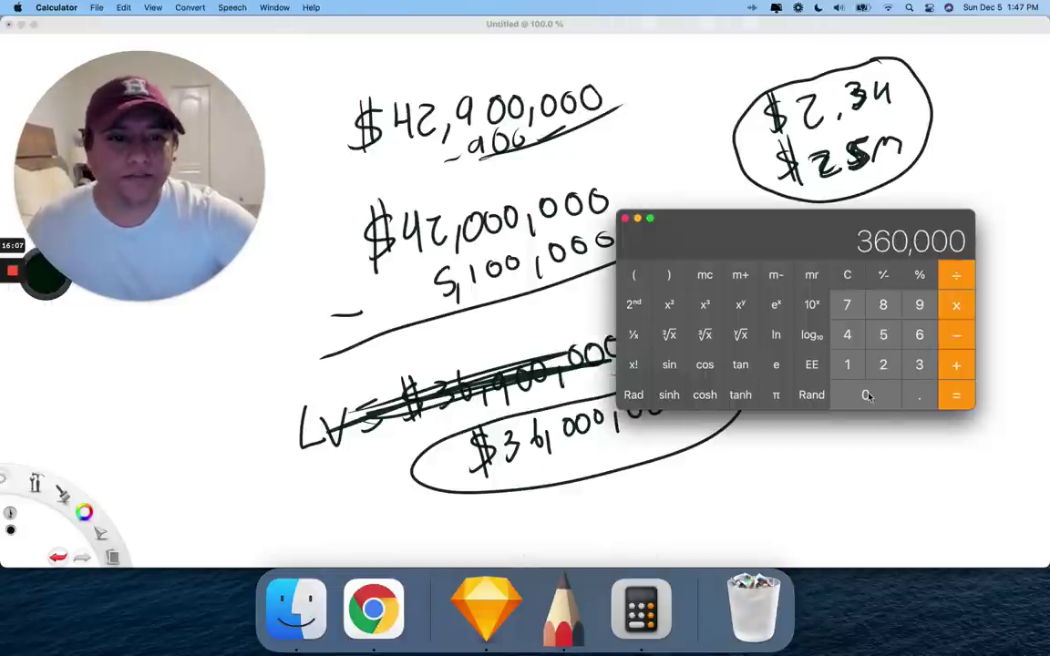
left_click(865, 394)
left_click(866, 394)
left_click(865, 395)
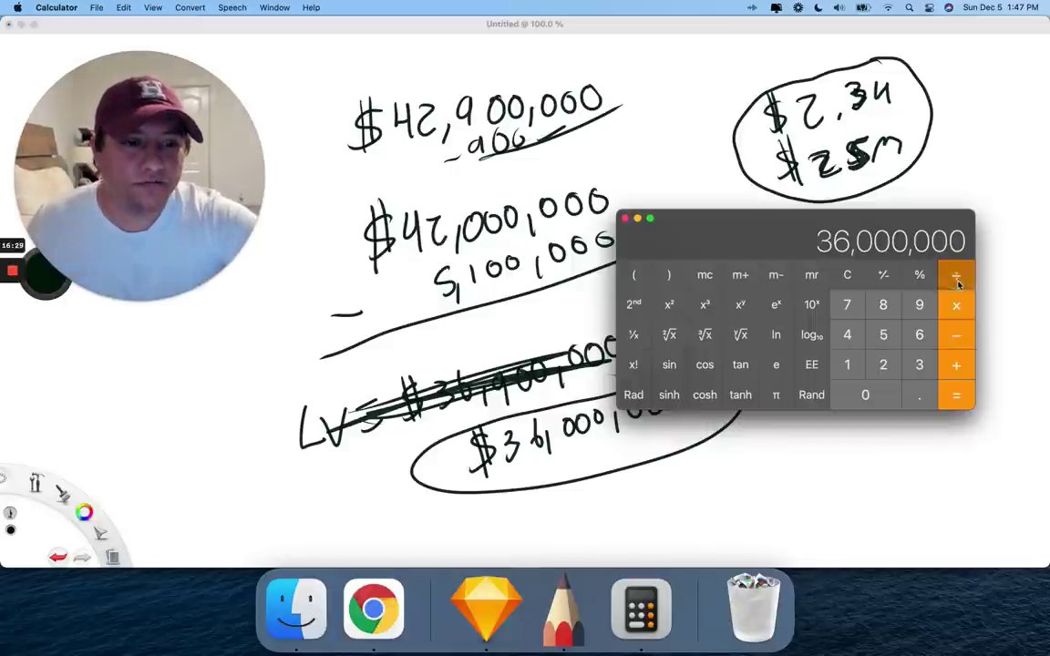
Step: Divide the 36,000,000 by 11,100,000 shares to get the liquidation value per share
double_click(852, 364)
left_click(851, 365)
left_click(866, 394)
double_click(871, 396)
left_click(877, 397)
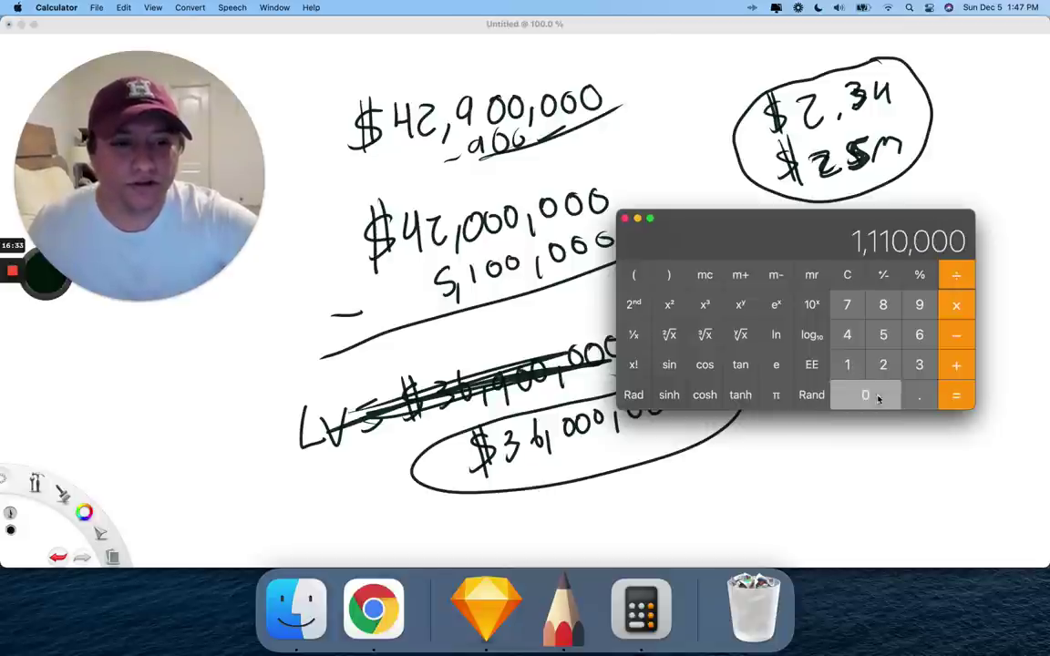
left_click(866, 395)
left_click(866, 395)
key("BackSpace")
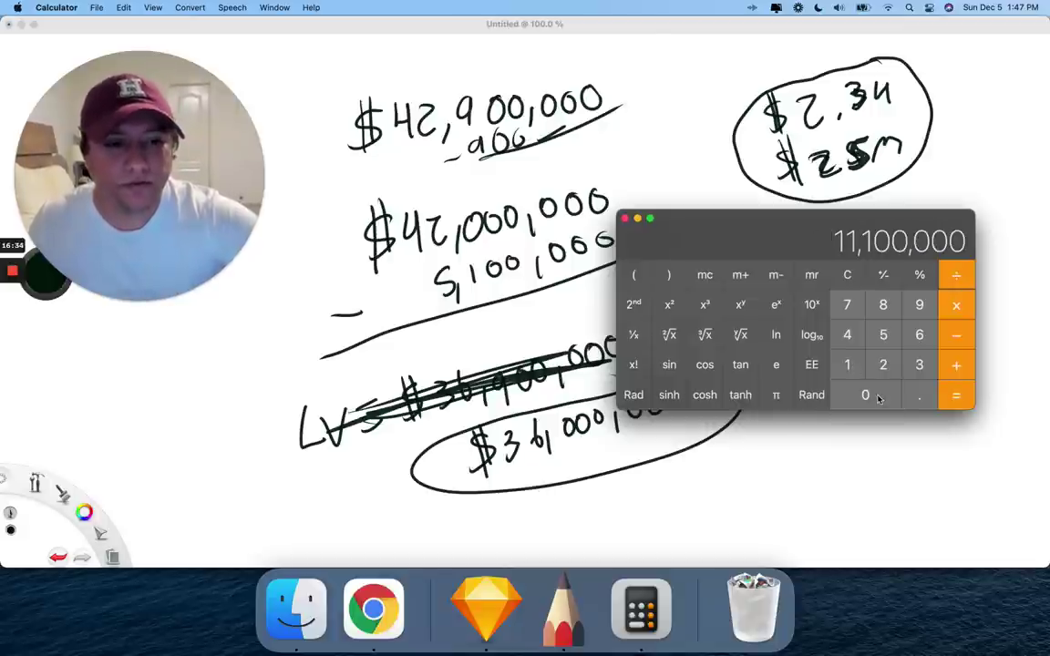
left_click(953, 395)
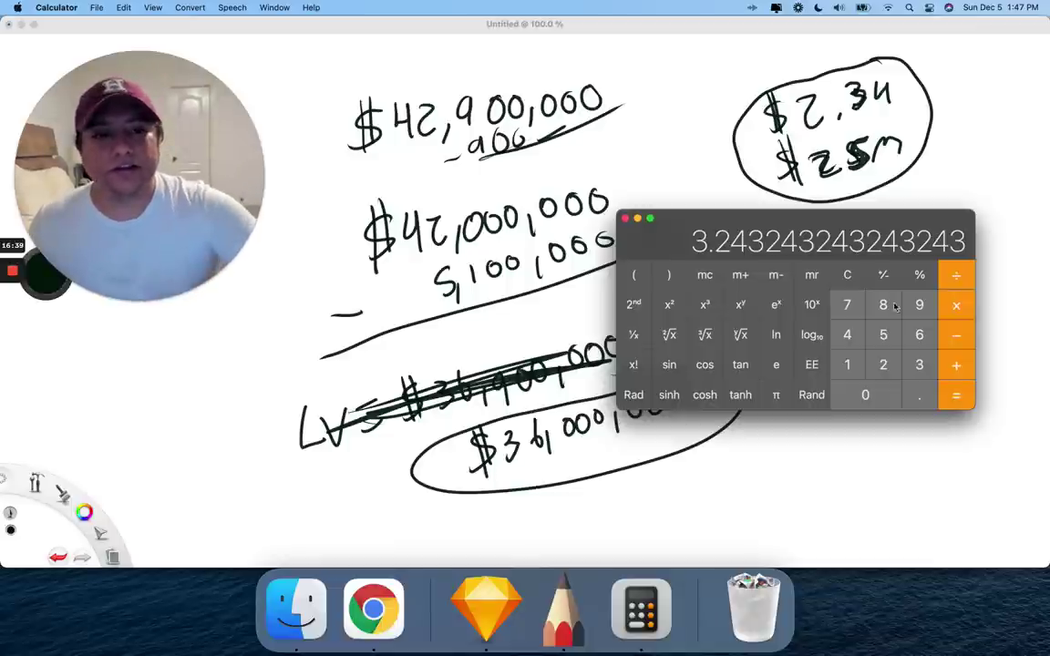
Step: In Sketchbook Pro, write Price: $3.24 beside the calculation and circle the $3.24
left_click(705, 139)
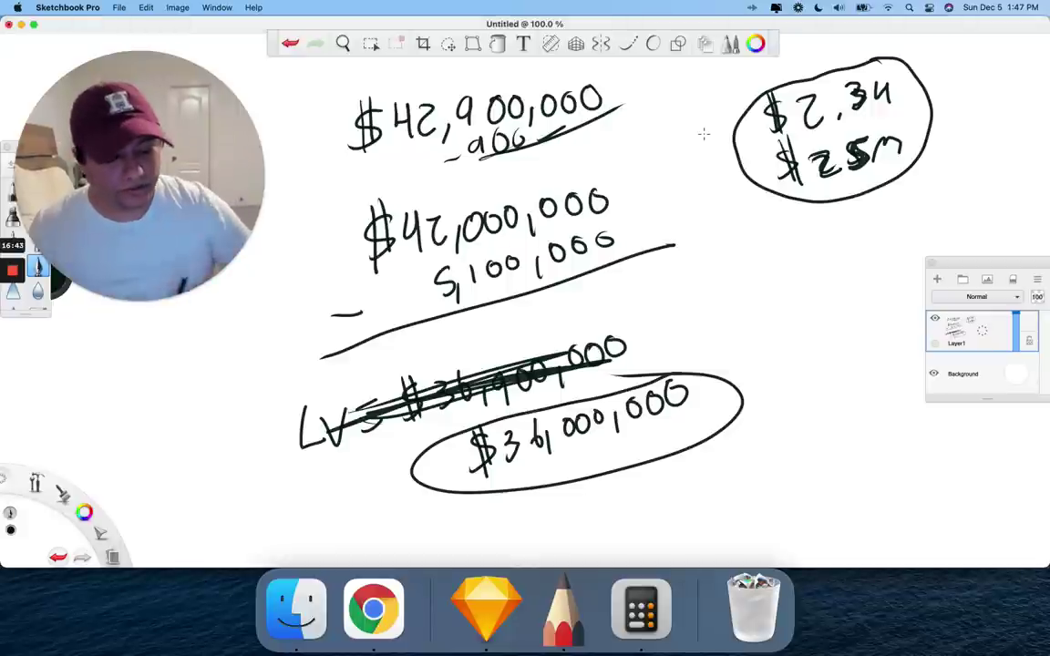
mouse_move(635, 286)
left_mouse_down()
mouse_move(638, 319)
mouse_move(640, 303)
left_mouse_up()
left_click_drag(656, 301, 697, 314)
mouse_move(716, 299)
left_mouse_down()
mouse_move(716, 314)
mouse_move(712, 301)
mouse_move(806, 308)
mouse_move(823, 298)
left_mouse_up()
left_click(783, 302)
left_click_drag(830, 279, 831, 304)
left_click_drag(754, 273, 742, 321)
mouse_move(816, 244)
left_mouse_down()
mouse_move(716, 310)
mouse_move(821, 239)
left_mouse_up()
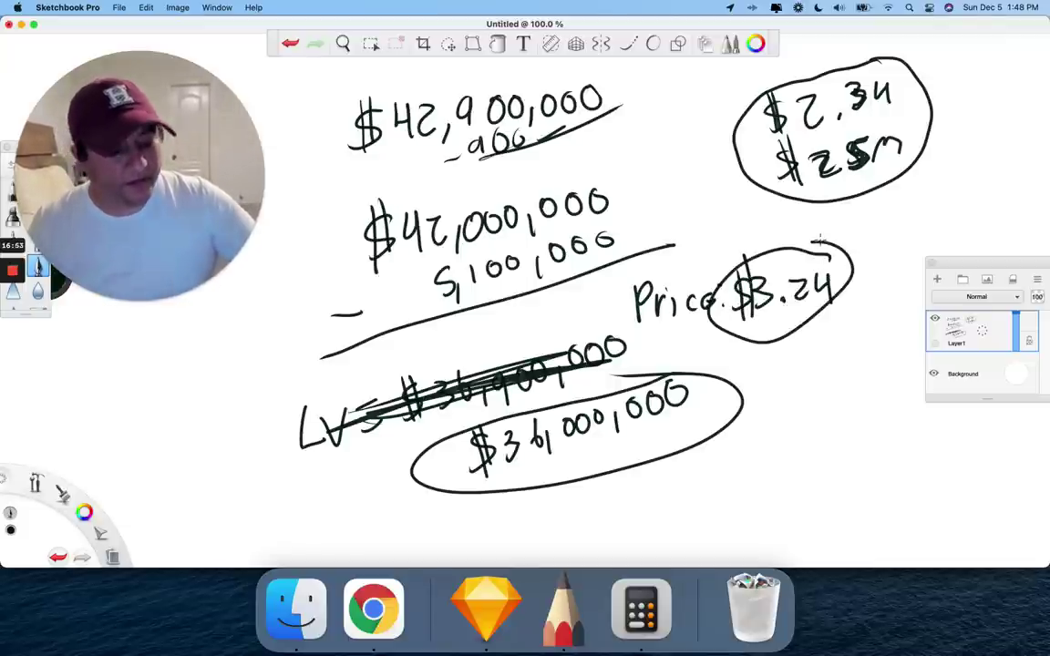
Step: Write $2.34 beneath the circled price and market cap, and circle it
mouse_move(905, 198)
left_mouse_down()
mouse_move(933, 216)
mouse_move(989, 219)
left_mouse_up()
left_click_drag(1016, 176, 1012, 187)
mouse_move(909, 203)
left_mouse_down()
mouse_move(893, 235)
mouse_move(905, 244)
left_mouse_up()
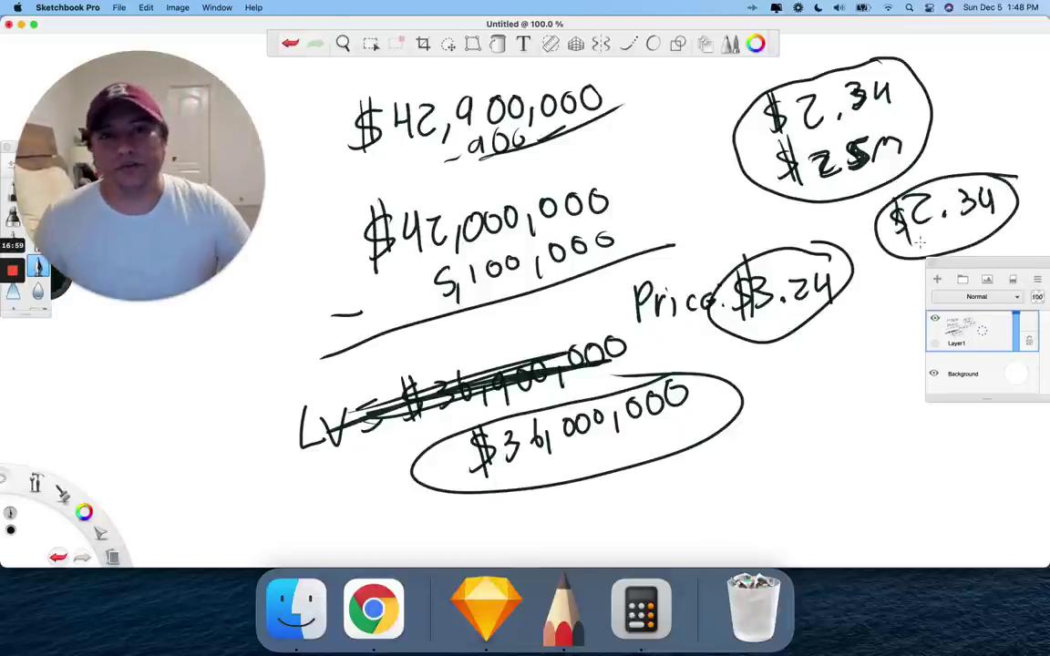
Step: In Chrome's Percentage Calculator, compute the percentage increase from 2.34 to 3.24, and return to Sketchbook Pro
left_click(373, 608)
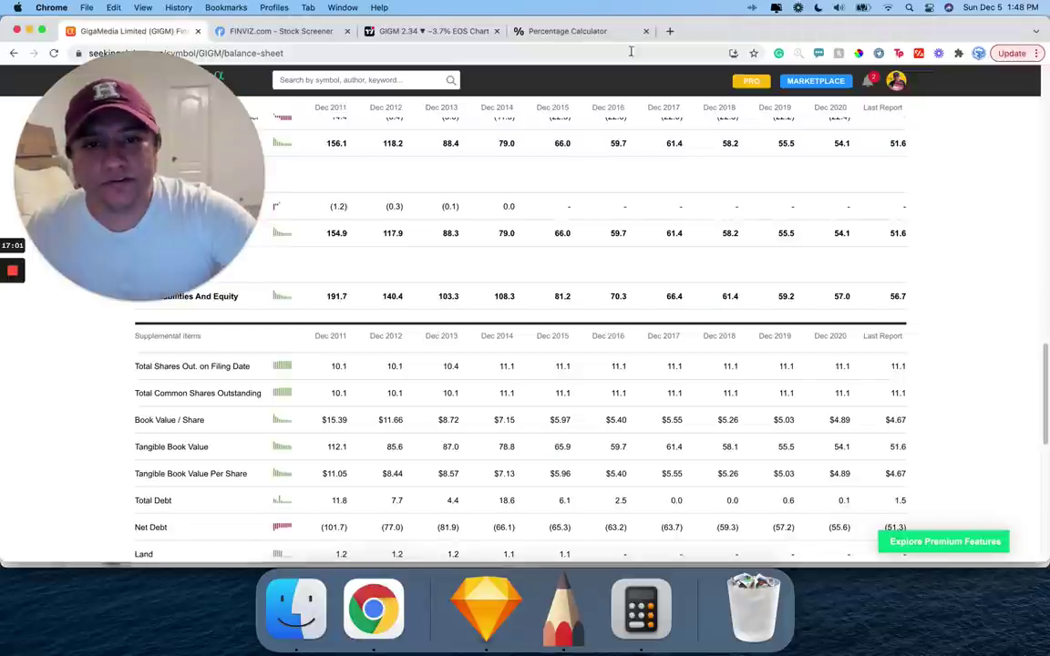
left_click(567, 31)
left_click(360, 359)
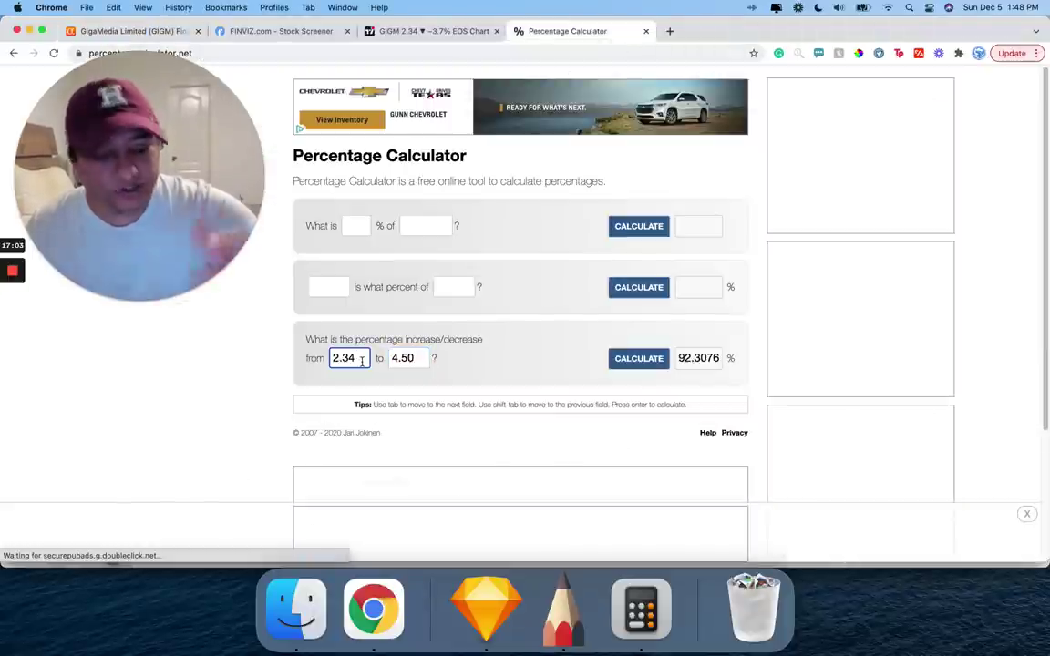
double_click(402, 358)
key("BackSpace")
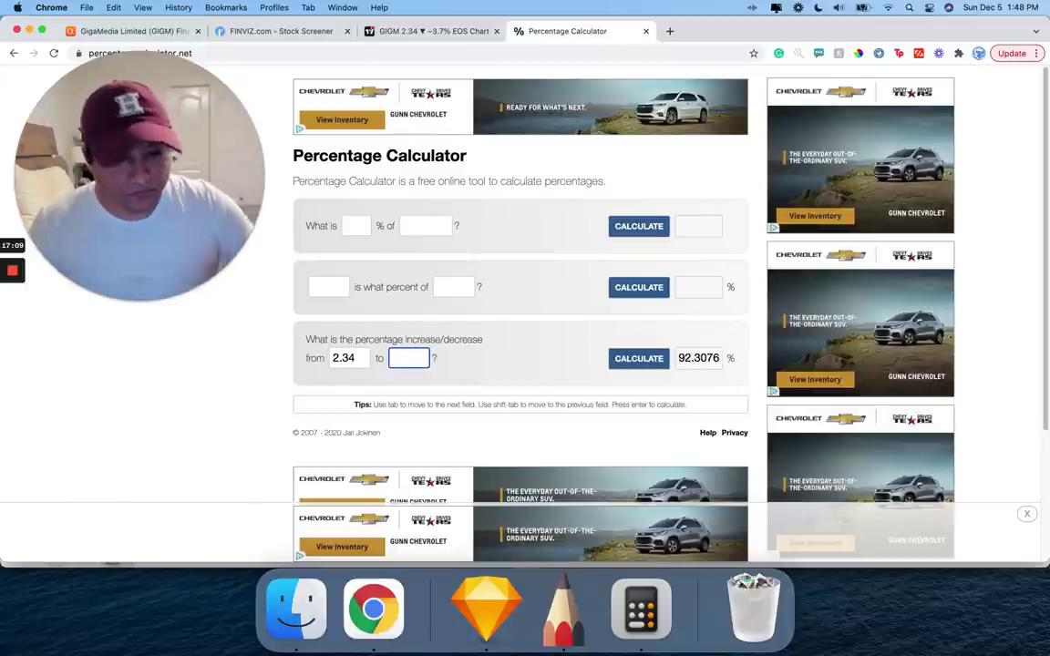
left_click(563, 606)
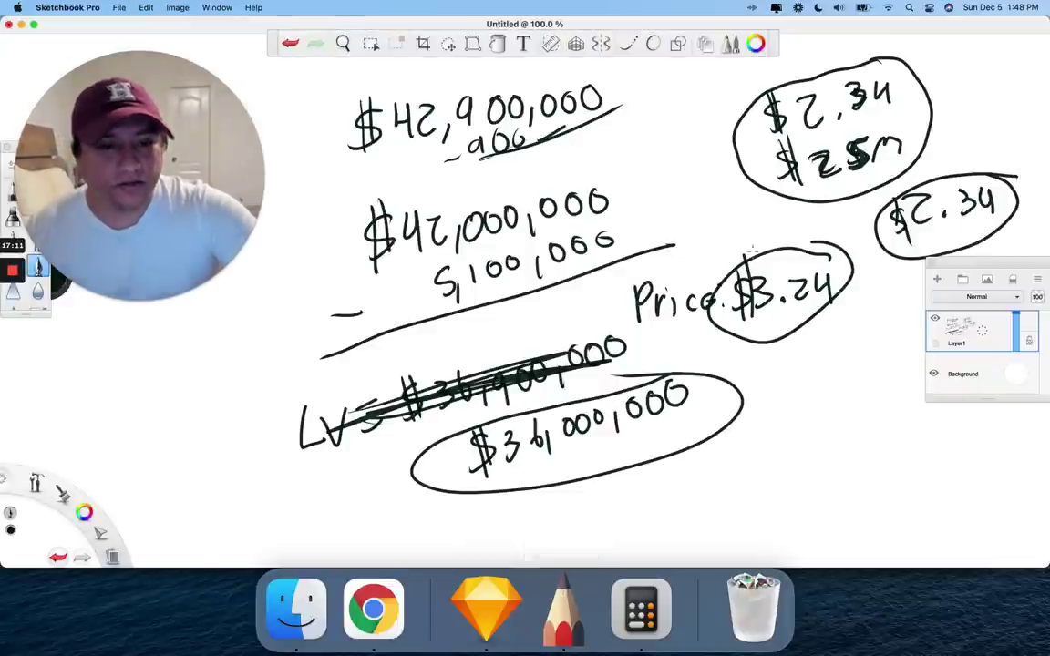
left_click(373, 606)
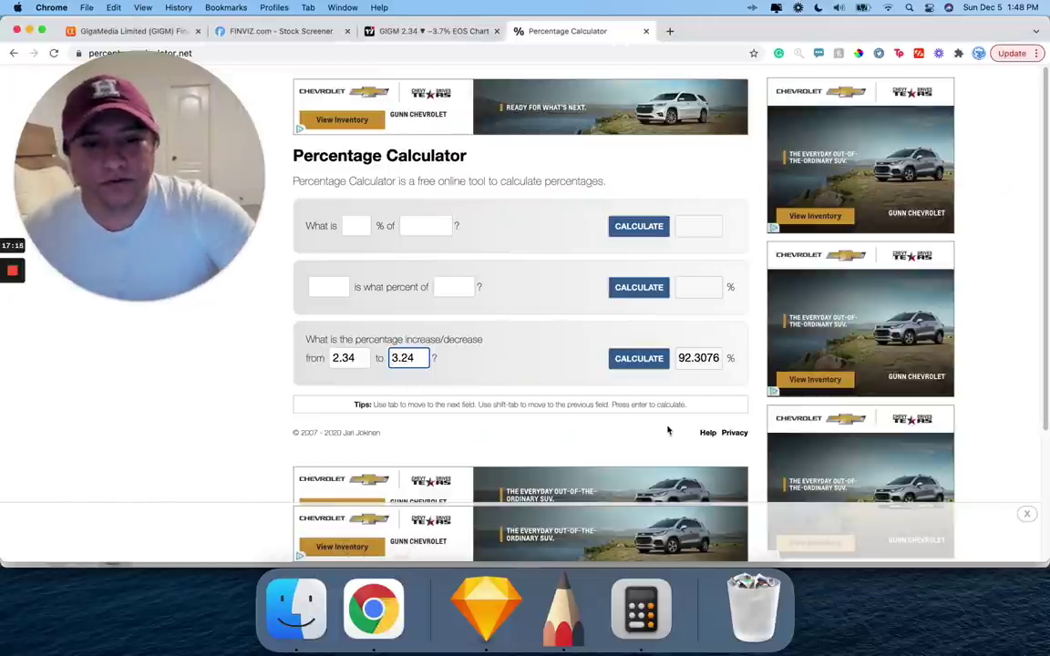
left_click(639, 358)
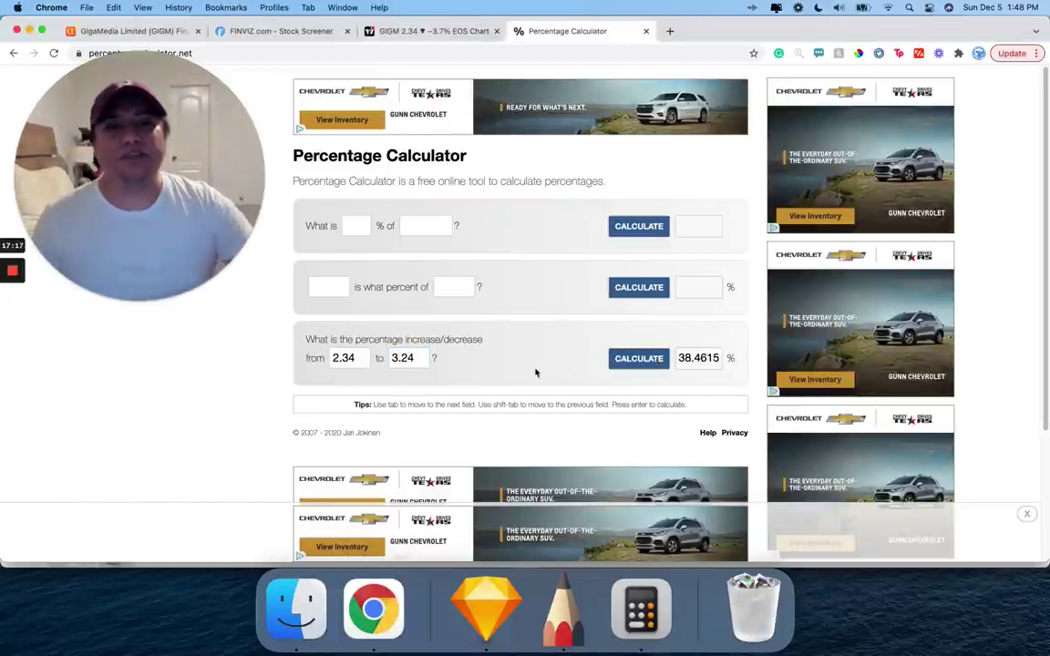
left_click(567, 606)
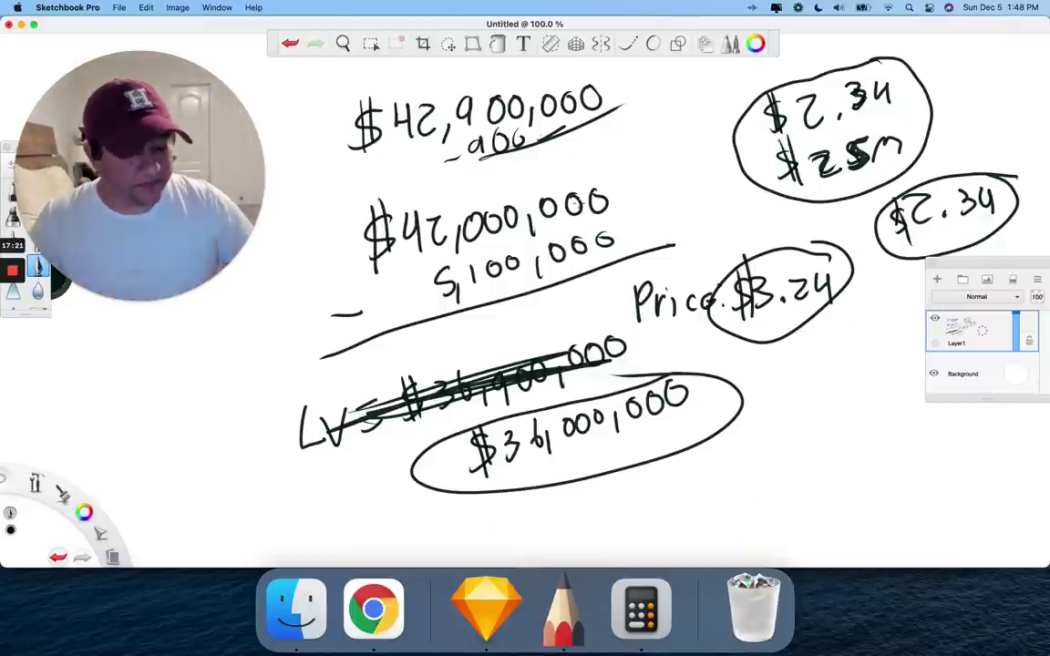
mouse_move(808, 431)
left_mouse_down()
mouse_move(789, 436)
mouse_move(784, 466)
left_mouse_up()
left_click_drag(798, 424, 794, 474)
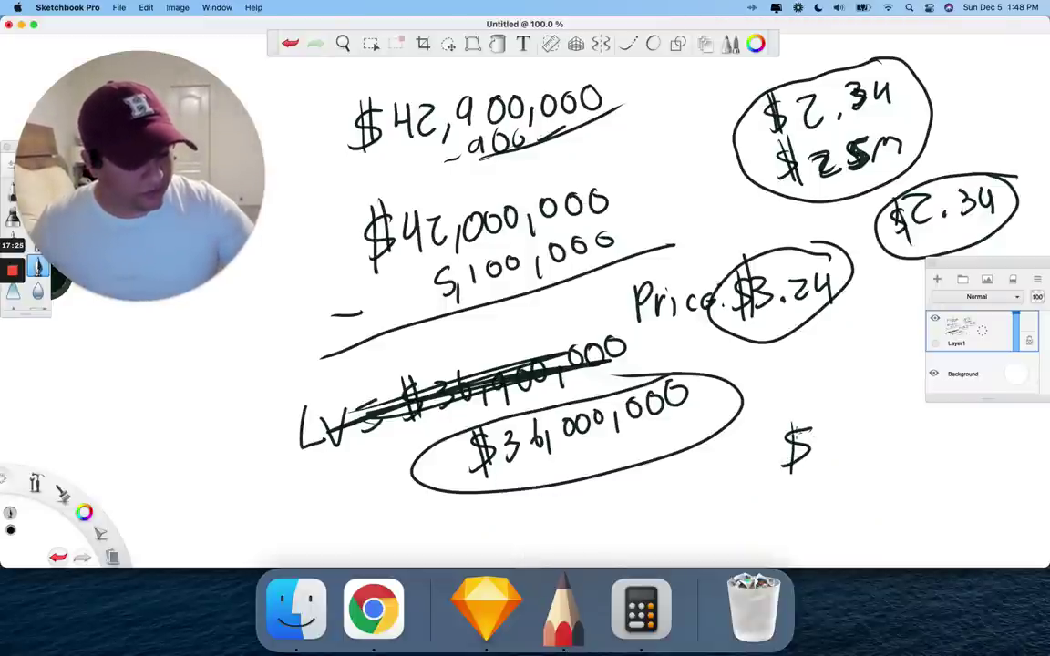
key("super+z")
key("super+z")
key("super+z")
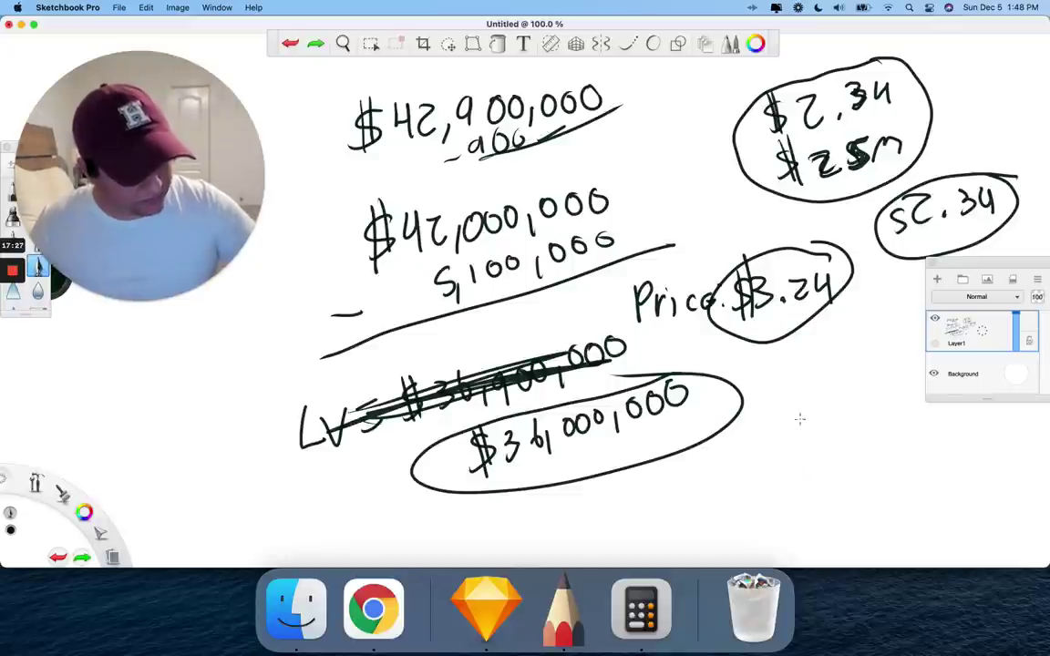
Step: Write +38% beside the circled $36,000,000 and circle it
left_click_drag(799, 436, 796, 467)
mouse_move(849, 436)
left_mouse_down()
mouse_move(831, 443)
mouse_move(876, 471)
mouse_move(904, 460)
left_mouse_up()
left_click_drag(776, 434, 774, 479)
left_click_drag(764, 455, 794, 453)
mouse_move(825, 412)
left_mouse_down()
mouse_move(857, 512)
mouse_move(780, 410)
left_mouse_up()
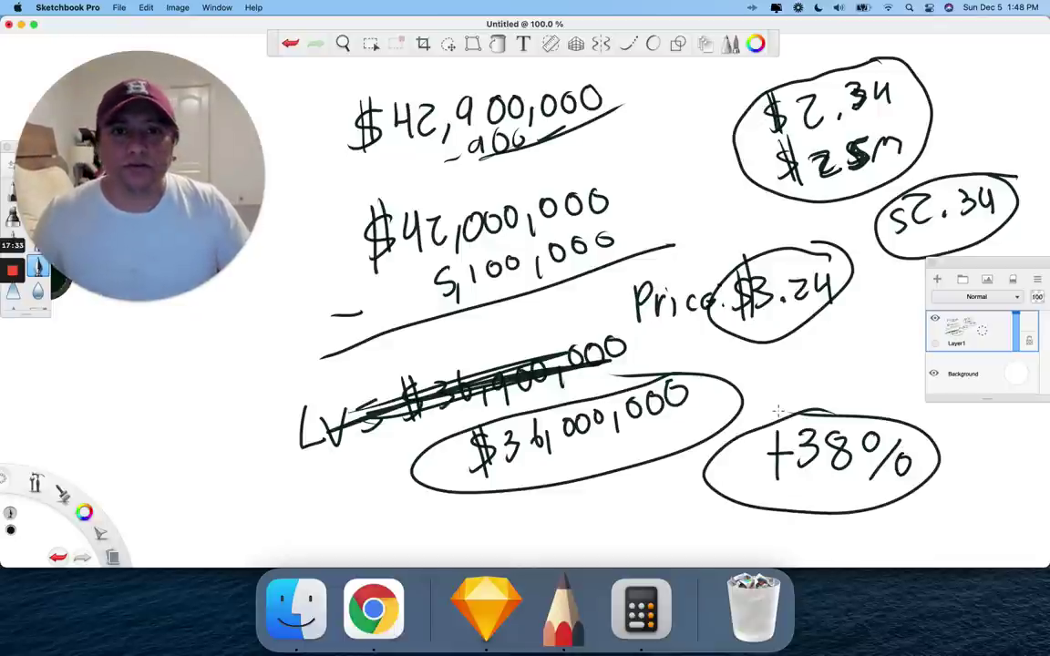
Step: Write +92% below the circled $36,000,000 and circle it
mouse_move(625, 503)
left_mouse_down()
mouse_move(609, 512)
mouse_move(616, 545)
mouse_move(673, 540)
left_mouse_up()
left_click_drag(678, 499, 676, 544)
left_click_drag(693, 520, 696, 532)
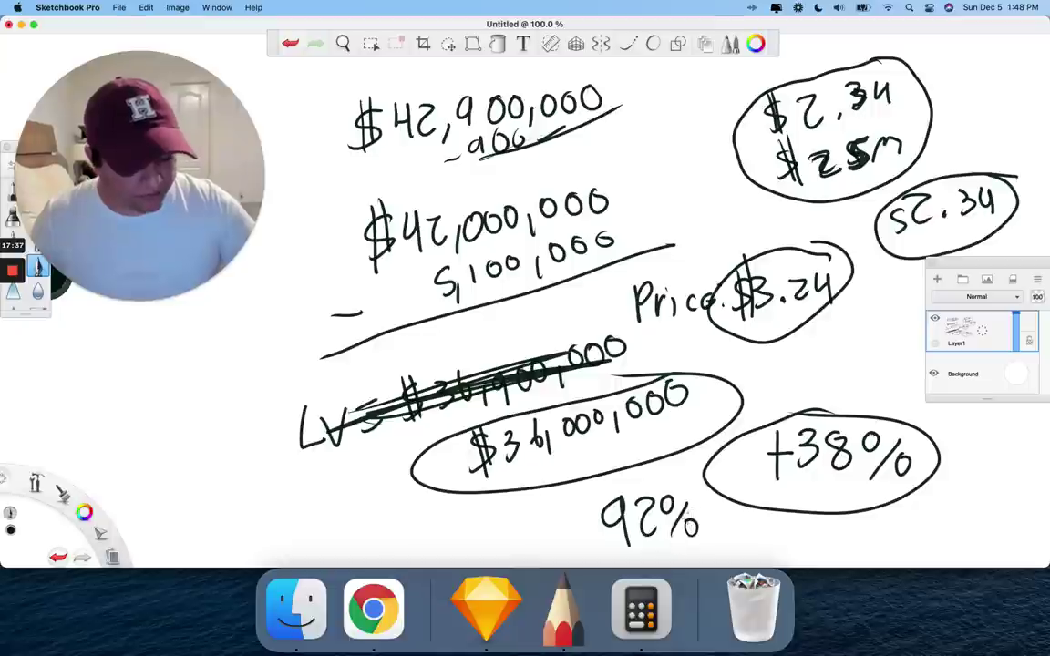
left_click_drag(697, 493, 665, 483)
left_click_drag(597, 512, 594, 548)
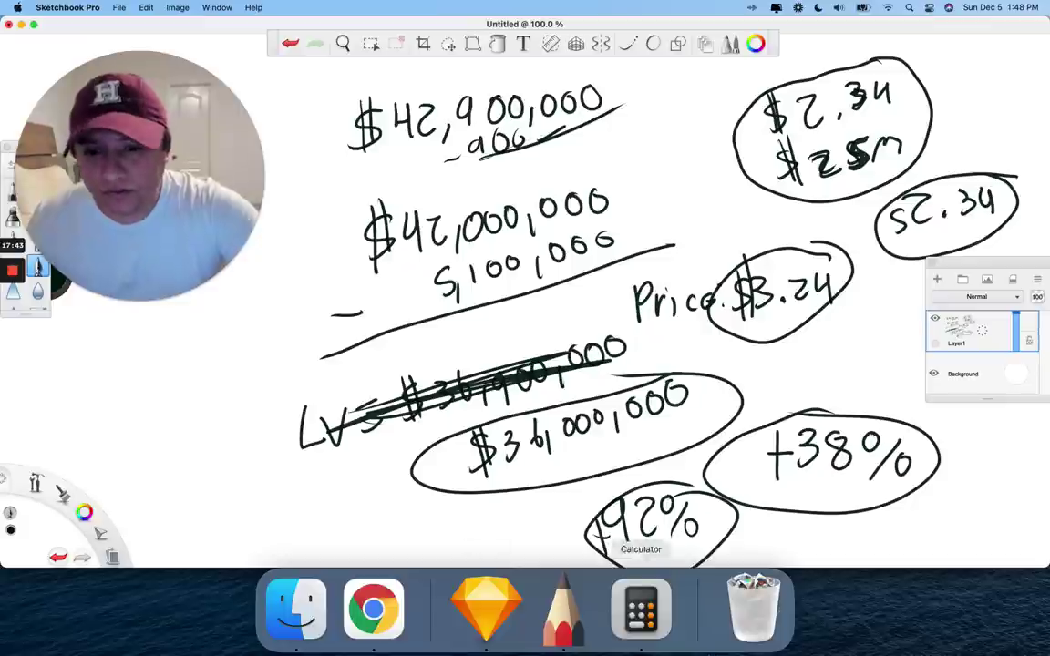
Step: Switch to the Percentage Calculator in Chrome and compute the percentage change from 3.24 to 2.34
left_click(373, 609)
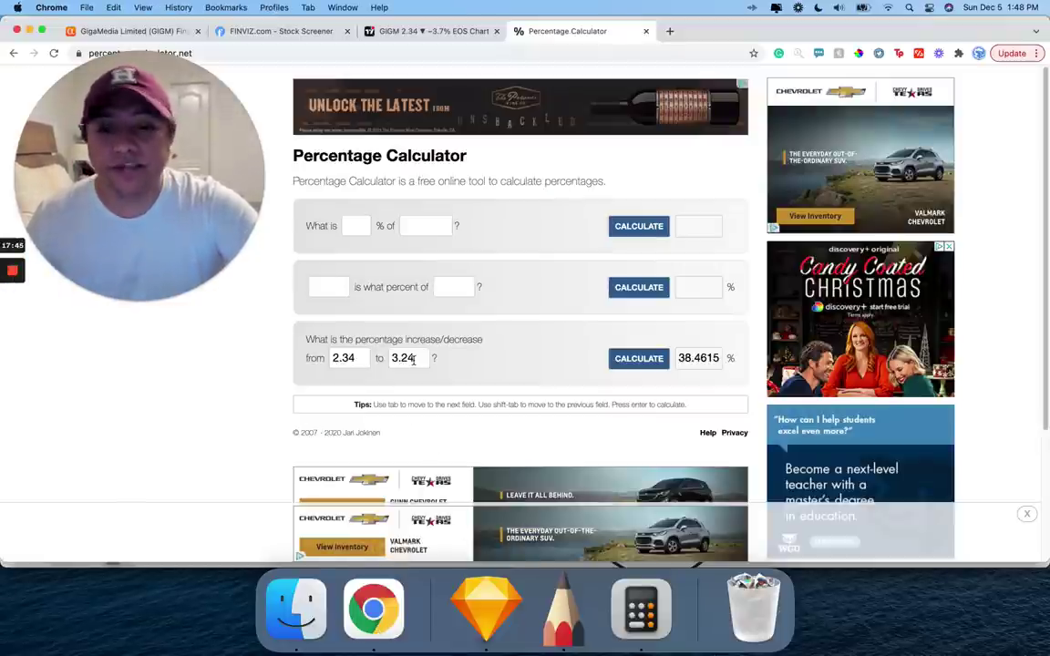
double_click(358, 357)
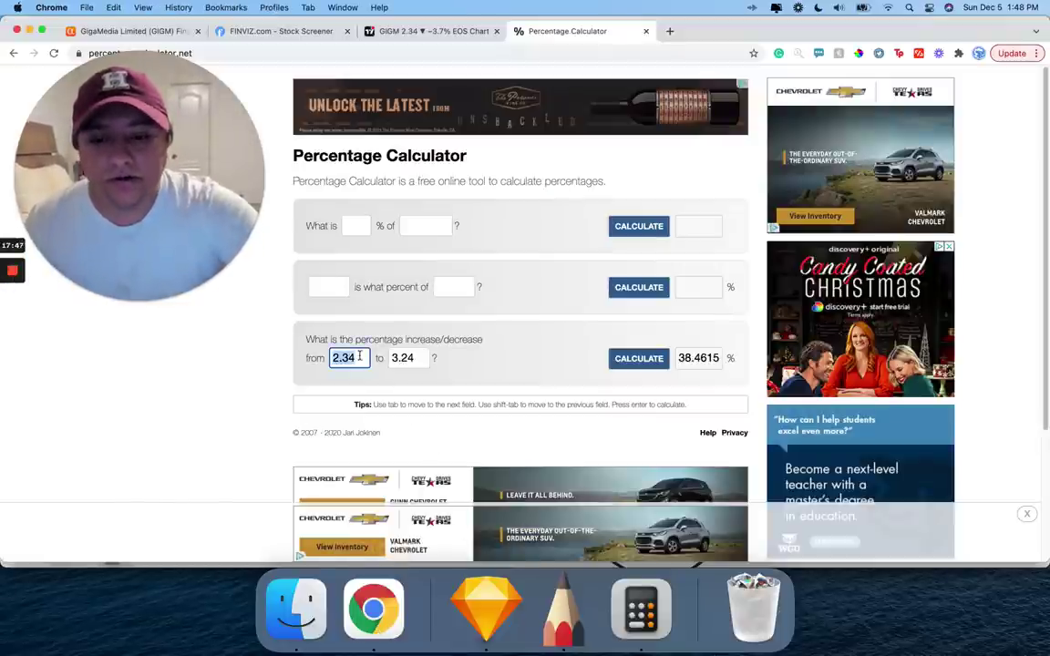
type("3")
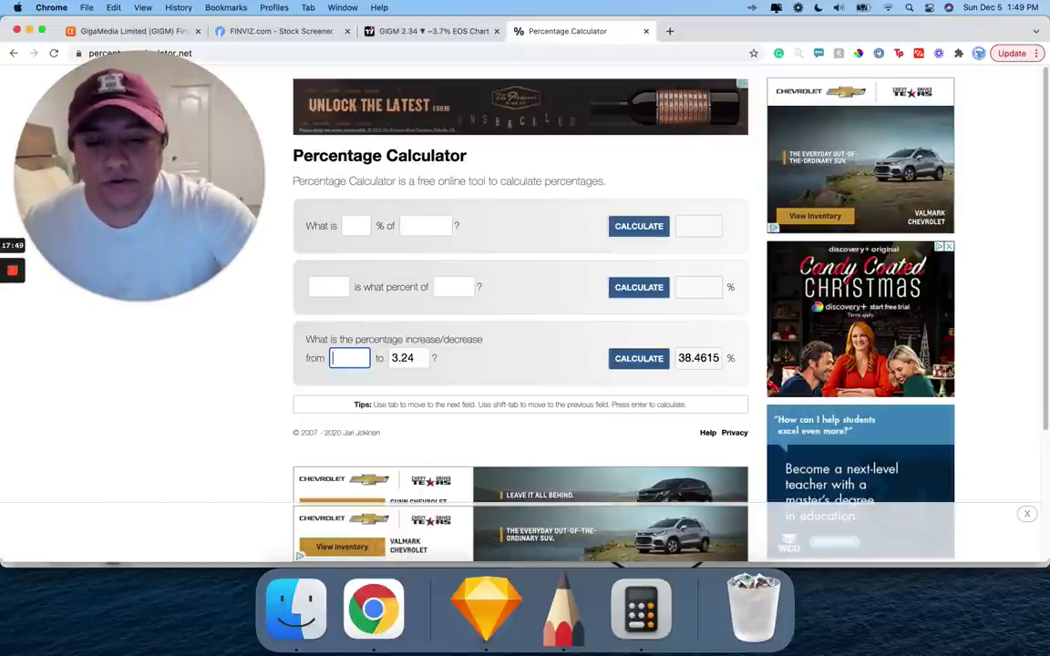
type("3.24")
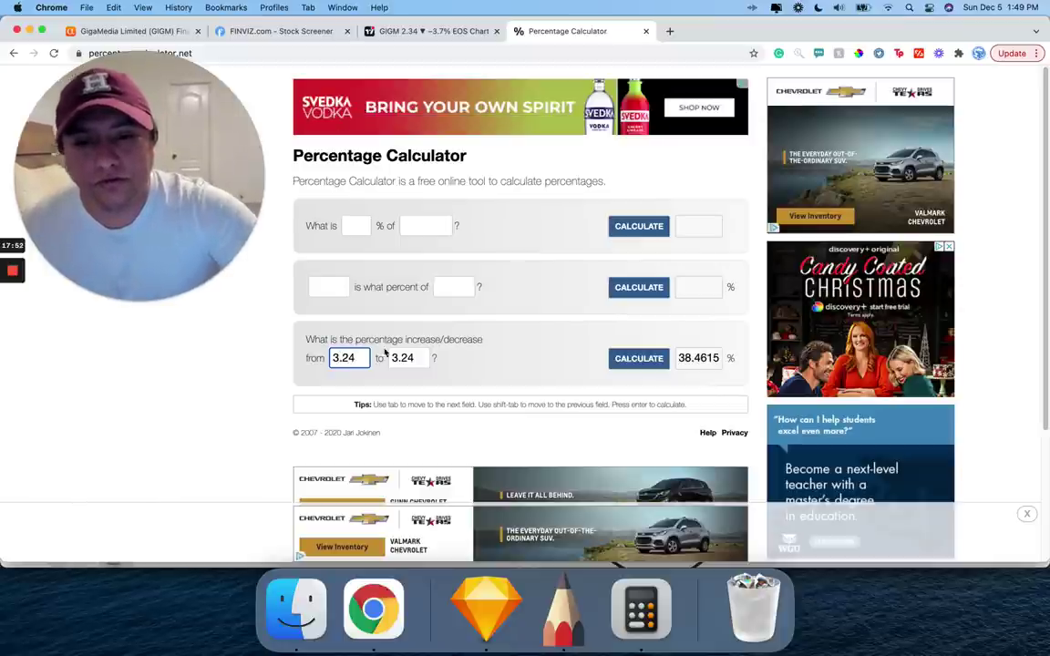
double_click(400, 355)
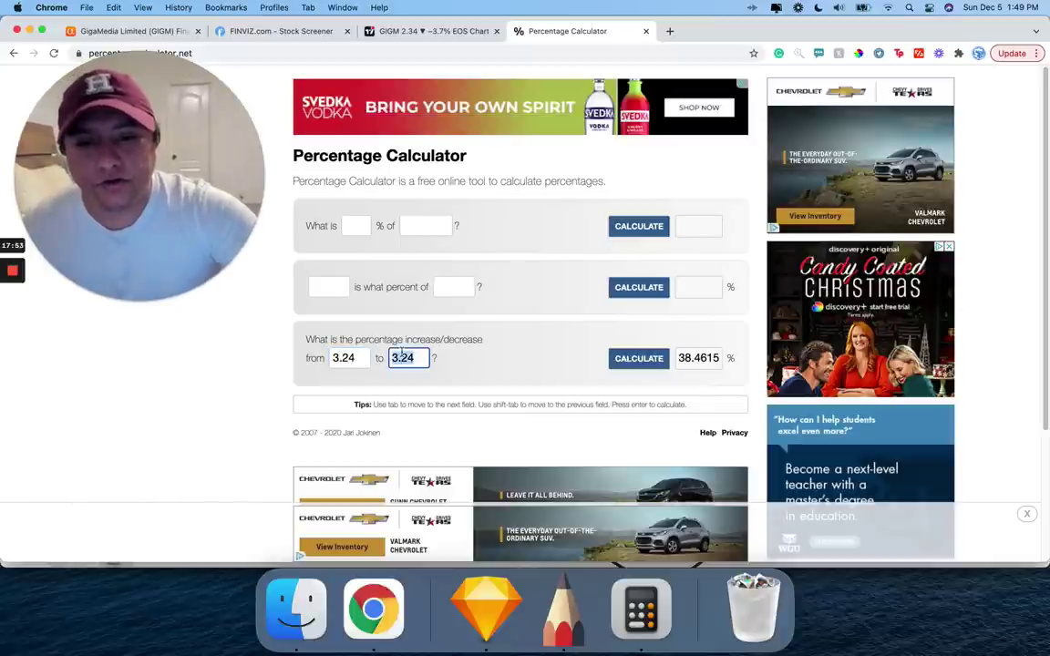
key("BackSpace")
type("2.3")
left_click(625, 360)
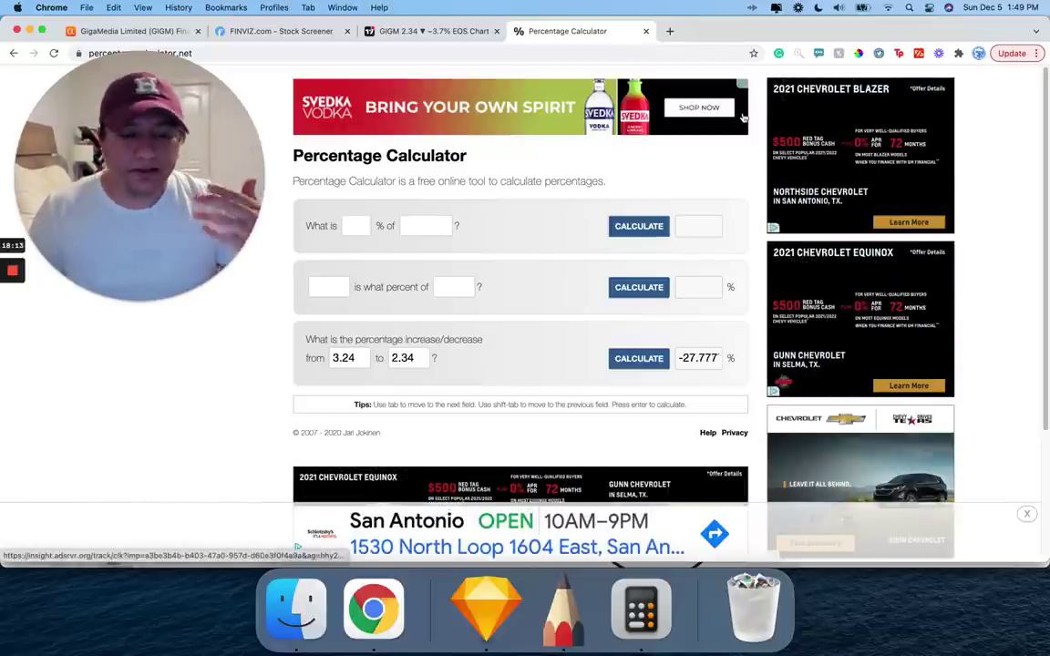
Step: Switch to Sketchbook Pro and clear all the handwriting from Layer1
left_click(563, 606)
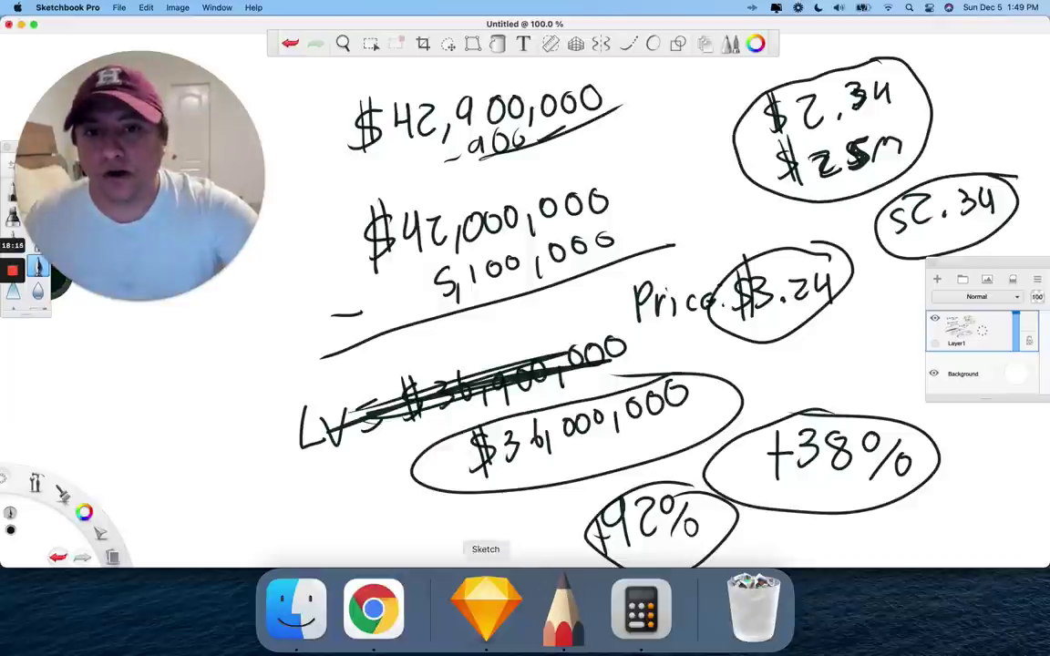
left_click(990, 340)
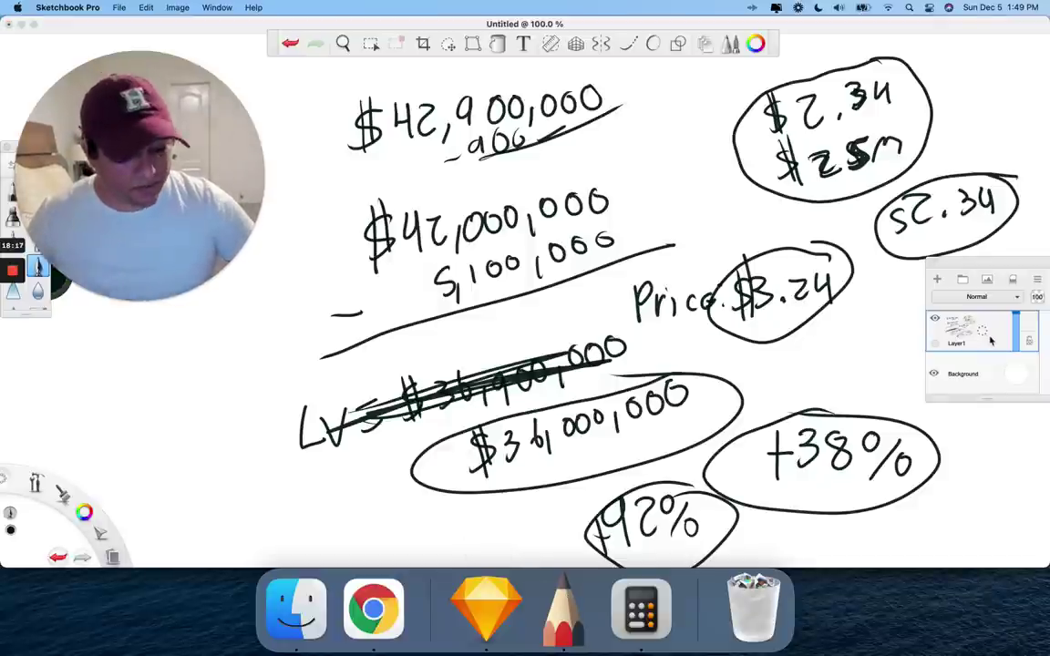
key("Delete")
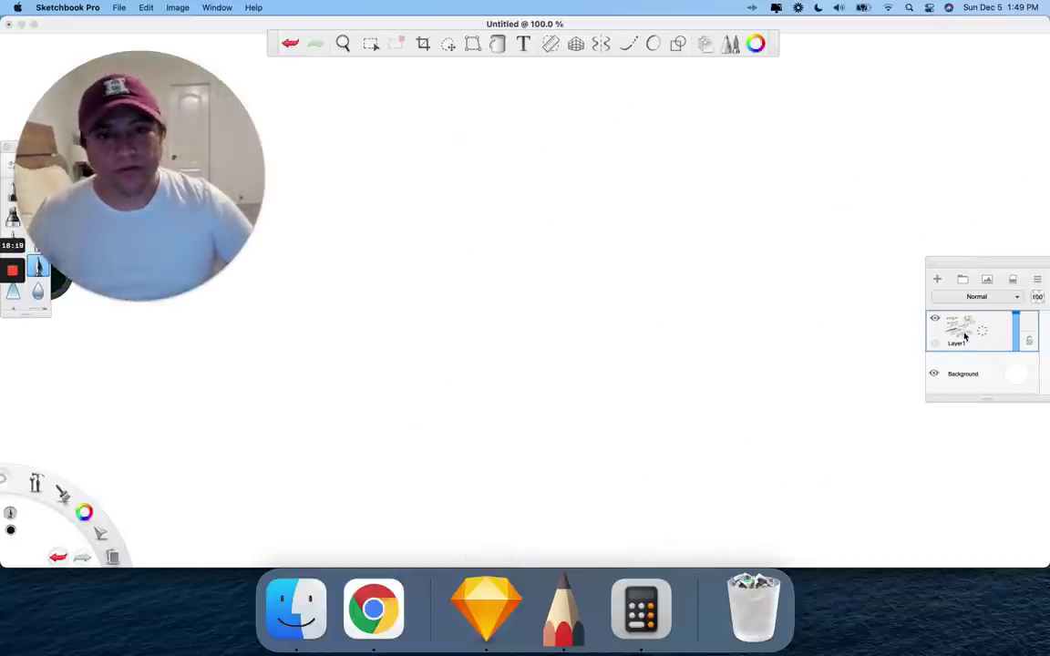
Step: Write $4.50 near the upper right of the blank canvas
left_click(789, 84)
mouse_move(797, 80)
left_mouse_down()
mouse_move(763, 122)
mouse_move(776, 129)
left_mouse_up()
mouse_move(814, 79)
left_mouse_down()
mouse_move(826, 107)
mouse_move(855, 104)
left_mouse_up()
left_click(841, 103)
left_click_drag(904, 79, 907, 87)
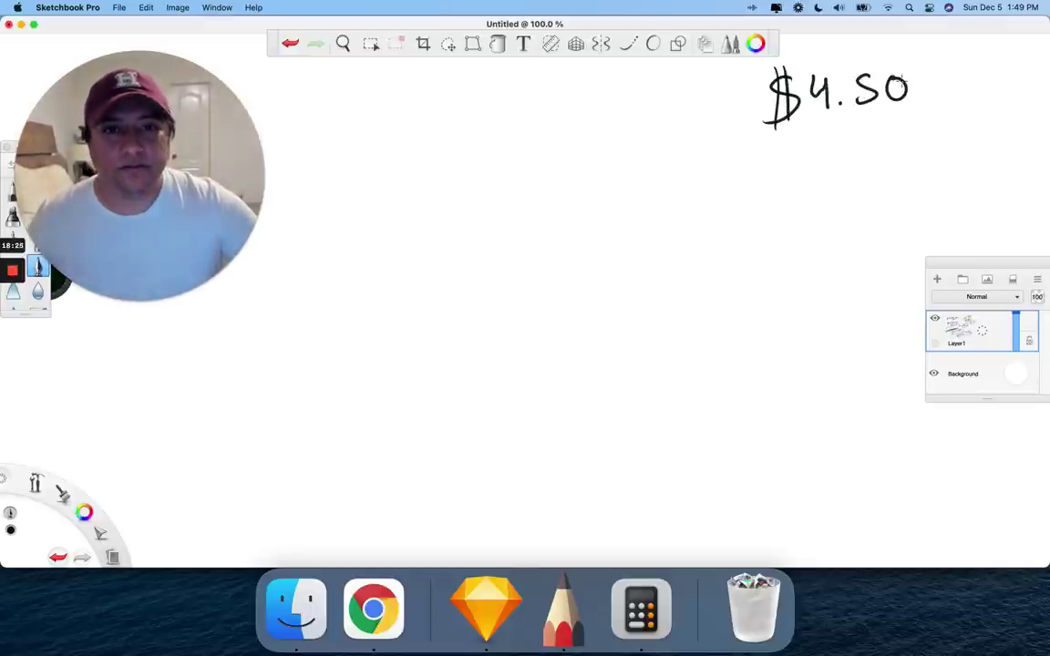
mouse_move(808, 136)
left_mouse_down()
mouse_move(787, 144)
mouse_move(784, 173)
left_mouse_up()
left_click_drag(797, 128, 795, 179)
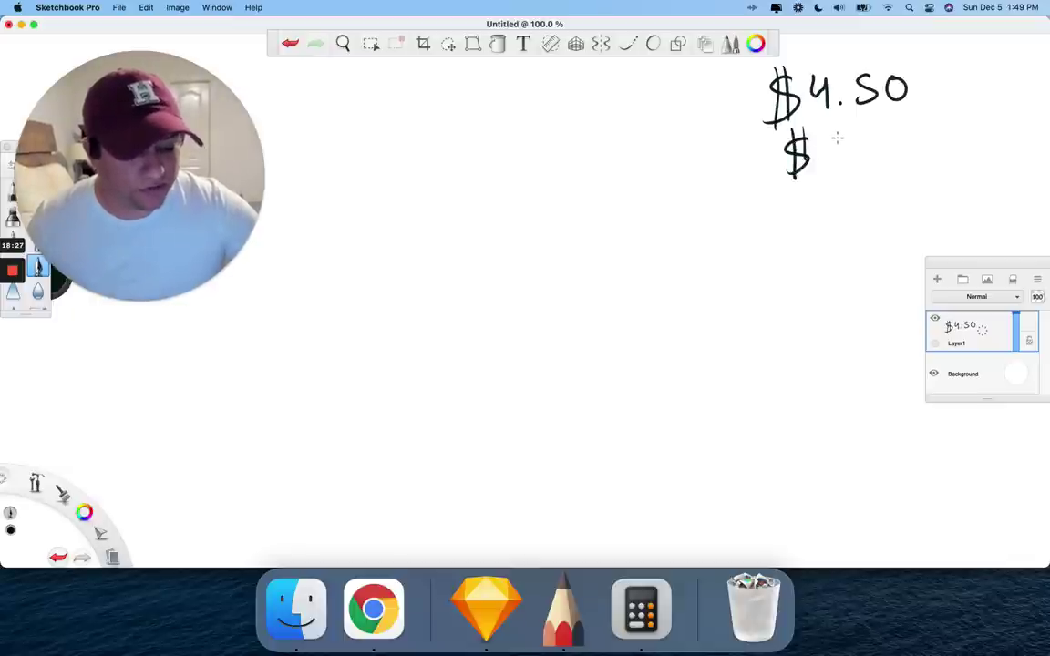
key("super+z")
key("super+z")
Step: Draw a fraction line under $4.50 and write $2.34 beneath it
left_click_drag(748, 146, 960, 116)
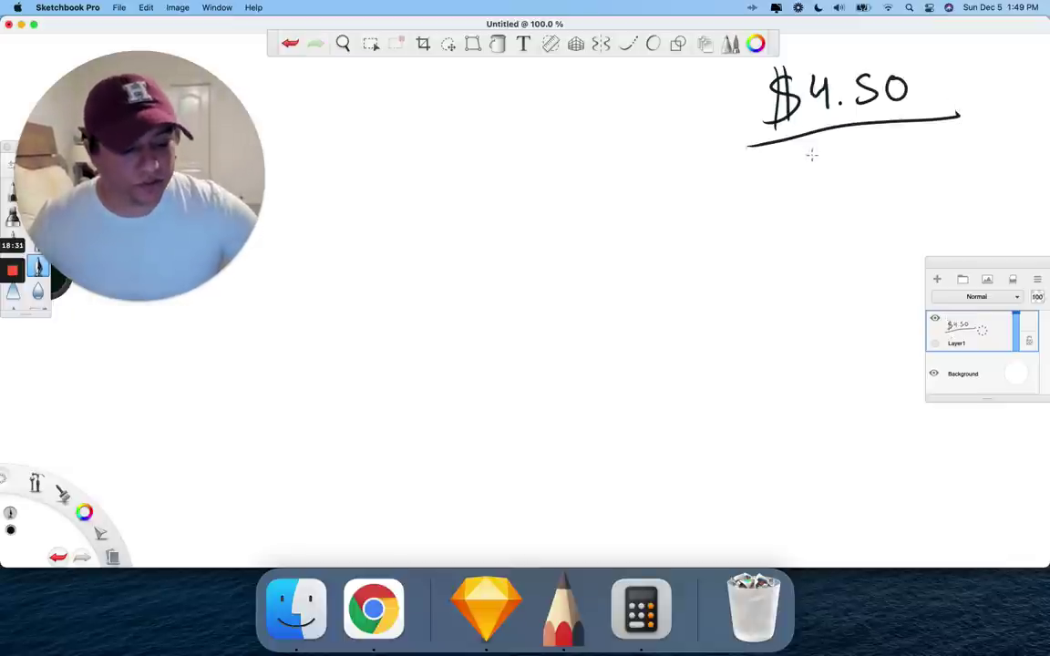
left_click_drag(803, 157, 780, 191)
mouse_move(792, 200)
left_mouse_down()
mouse_move(795, 143)
mouse_move(841, 180)
left_mouse_up()
mouse_move(876, 136)
left_mouse_down()
mouse_move(877, 167)
mouse_move(924, 155)
mouse_move(919, 169)
left_mouse_up()
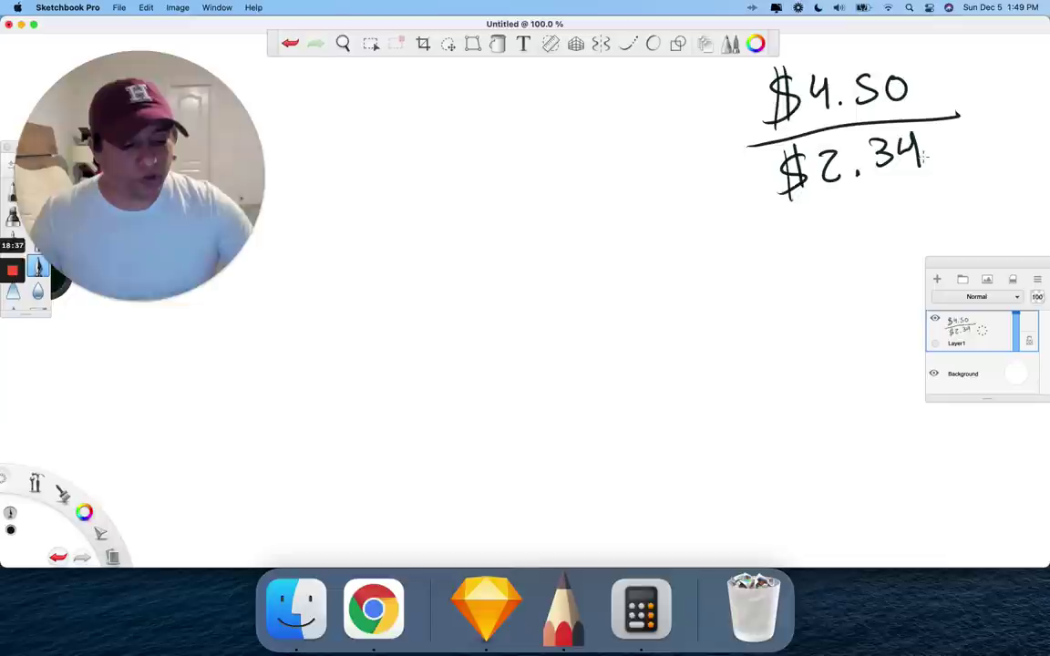
left_click_drag(960, 109, 1048, 36)
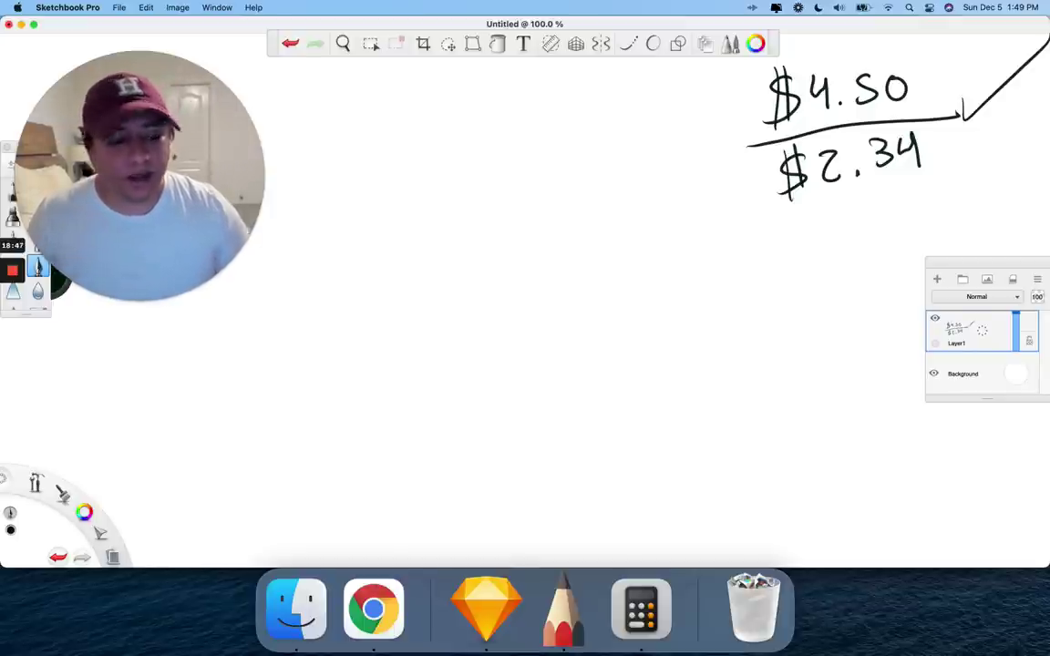
key("super+z")
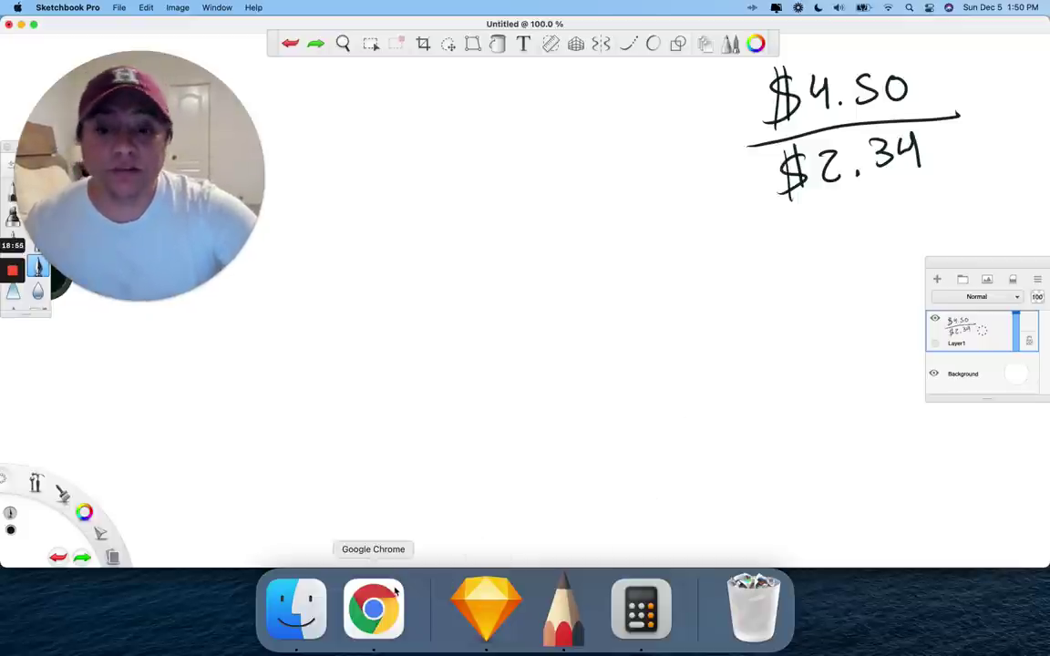
Step: Switch to Chrome, bring up GigaMedia's Seeking Alpha balance sheet and close the FINVIZ stock screener page
left_click(374, 606)
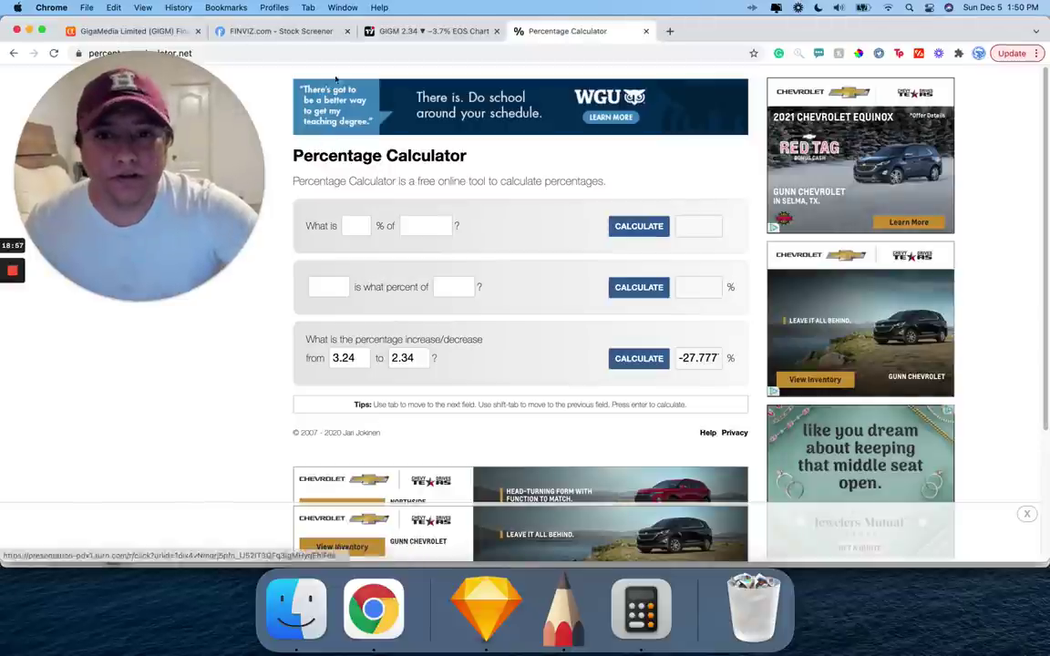
left_click(437, 31)
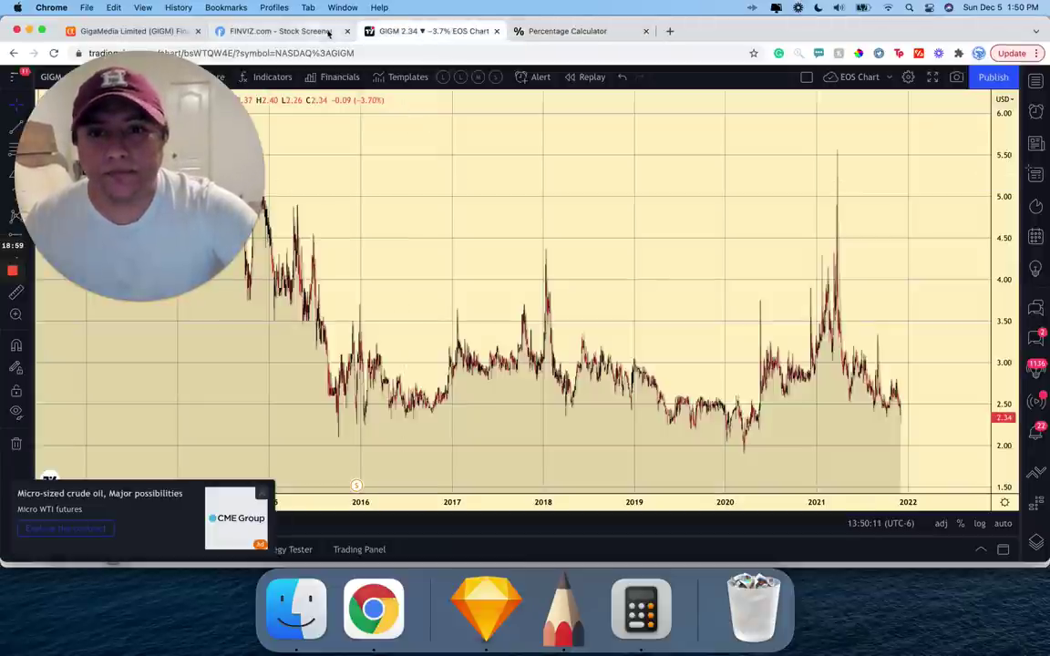
left_click(282, 31)
left_click(169, 31)
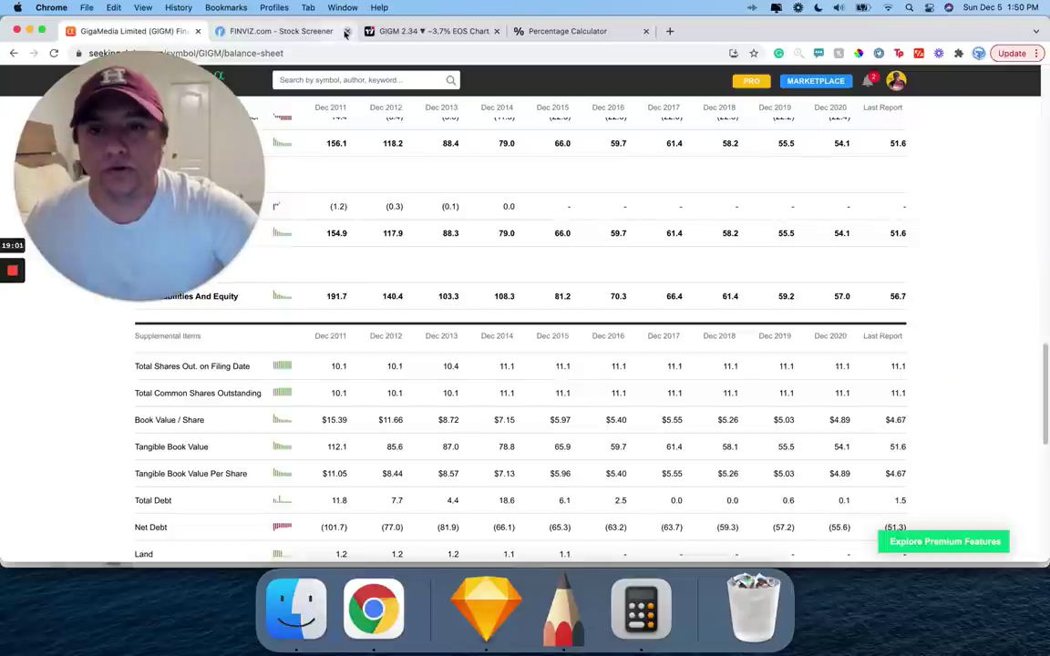
middle_click(223, 33)
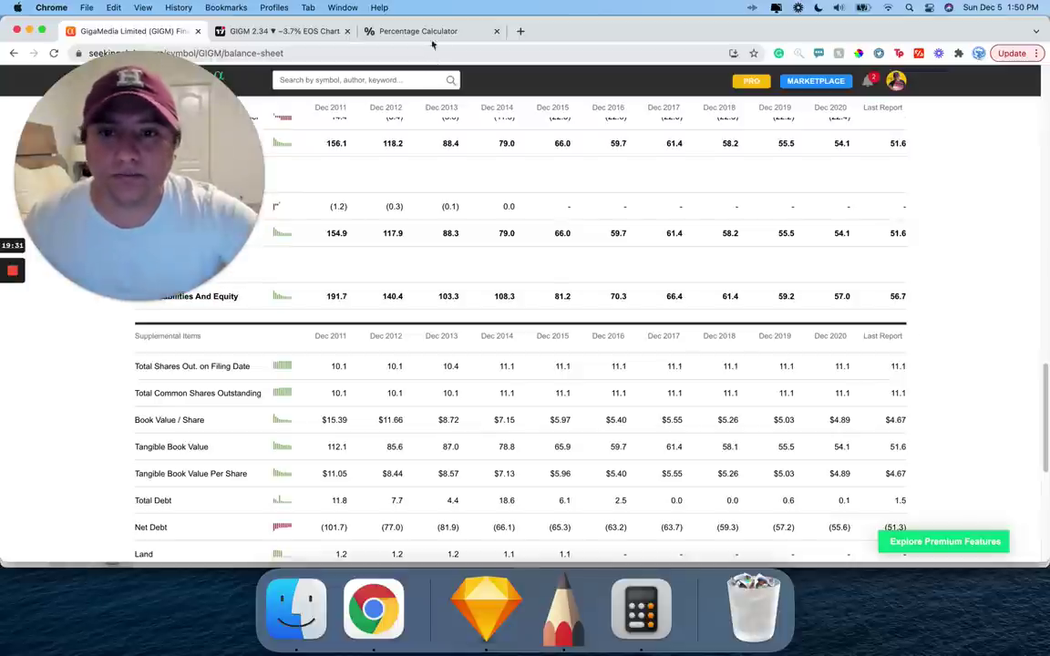
Step: Check the GIGM price chart and return to the equity and supplemental items of the balance sheet
left_click(285, 31)
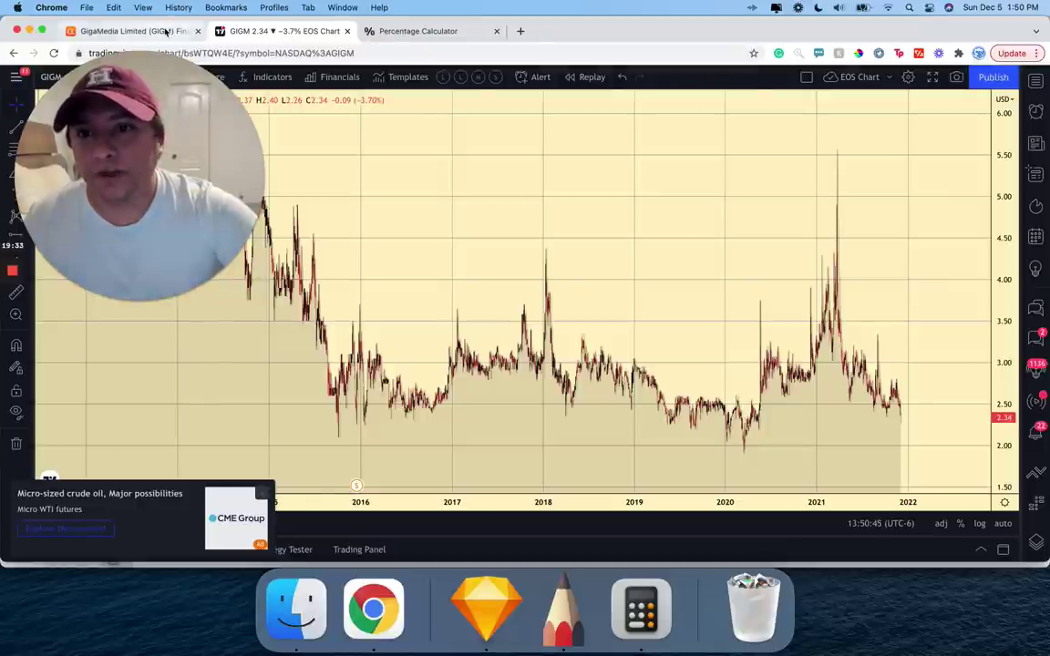
left_click(132, 31)
scroll(608, 264, "down", 1)
scroll(609, 264, "up", 2)
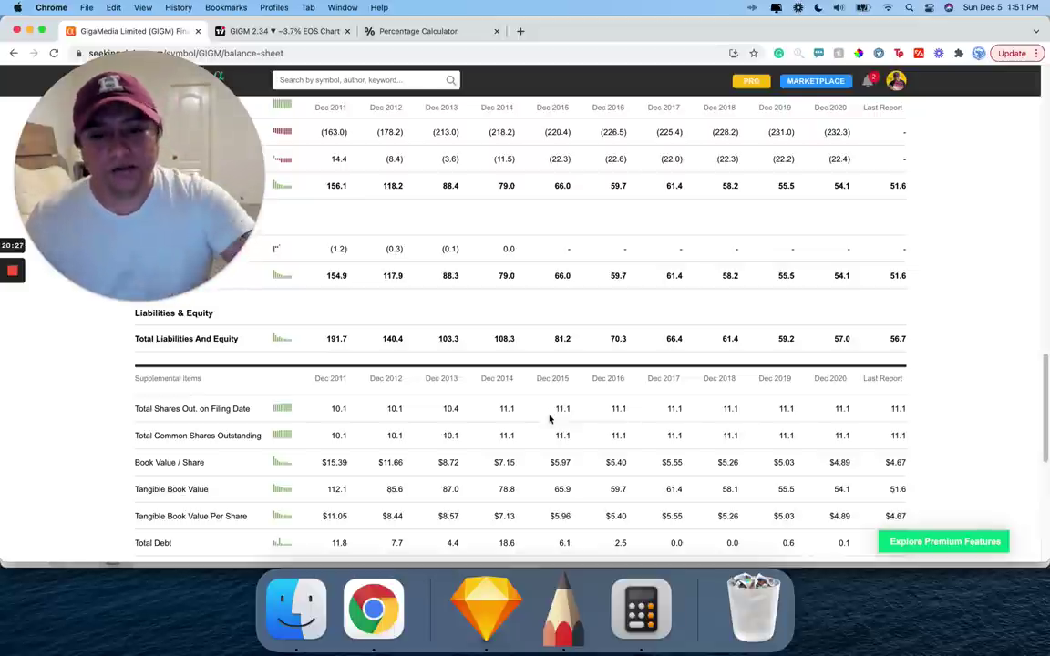
Step: Switch to Sketchbook Pro and write $50M with -$30M below it, with an arrow pointing from the $30M to the $50M
left_click(563, 609)
mouse_move(382, 123)
left_mouse_down()
mouse_move(355, 175)
mouse_move(369, 185)
left_mouse_up()
mouse_move(415, 128)
left_mouse_down()
mouse_move(416, 155)
mouse_move(421, 121)
left_mouse_up()
mouse_move(442, 127)
left_mouse_down()
mouse_move(467, 120)
mouse_move(486, 141)
left_mouse_up()
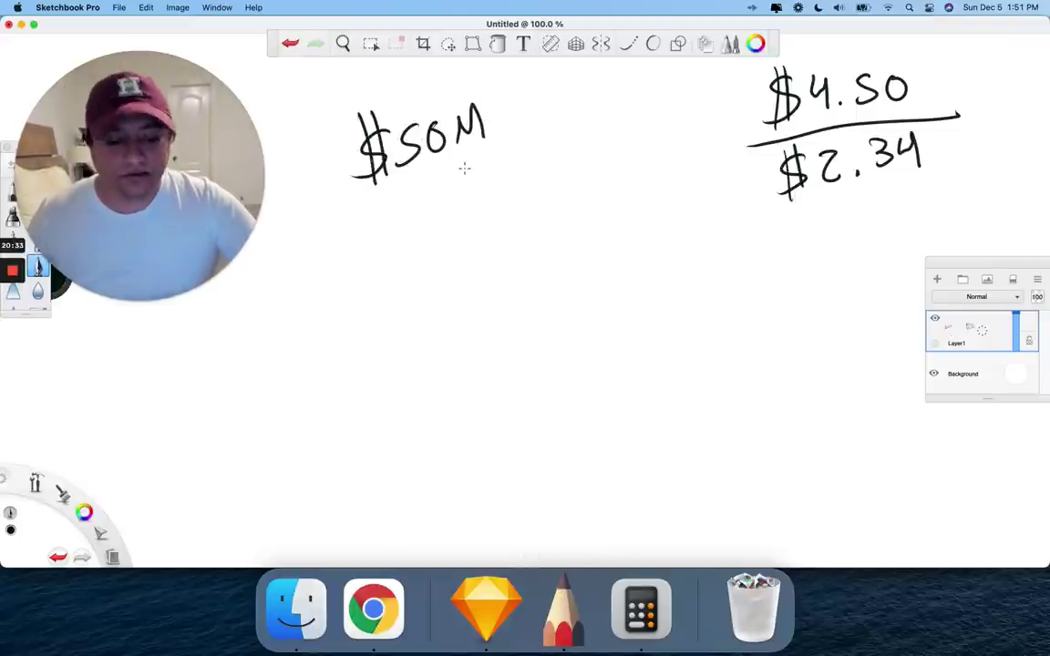
left_click_drag(337, 251, 360, 244)
mouse_move(403, 211)
left_mouse_down()
mouse_move(379, 243)
mouse_move(390, 251)
mouse_move(408, 229)
left_mouse_up()
mouse_move(446, 193)
left_mouse_down()
mouse_move(497, 192)
mouse_move(540, 137)
mouse_move(524, 111)
left_mouse_up()
left_click_drag(536, 130, 531, 109)
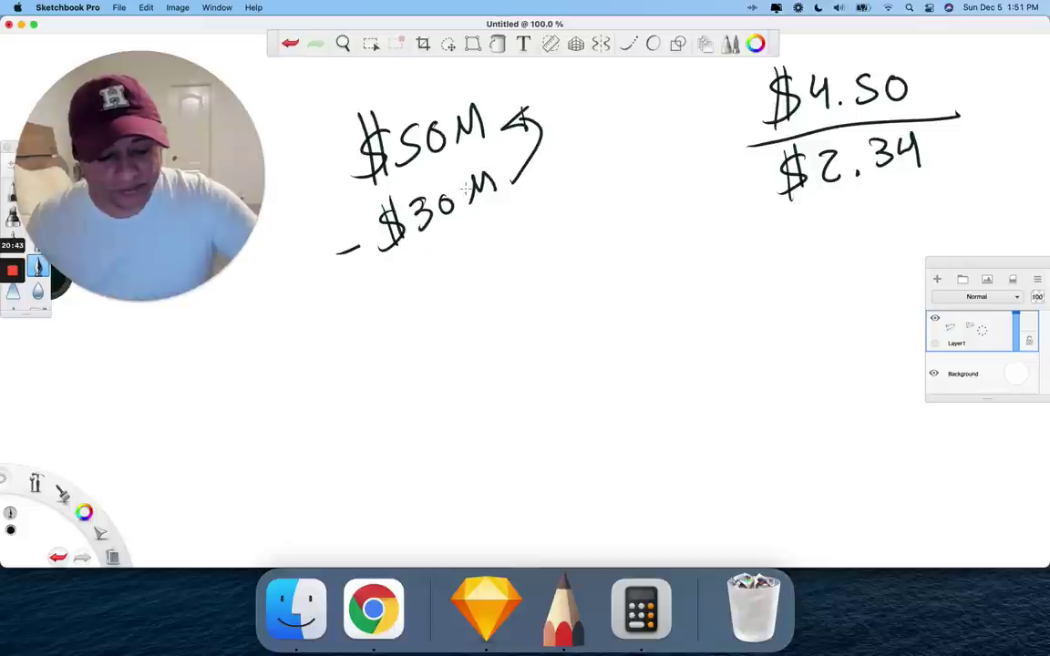
Step: Circle the $50M and -$30M figures and cross out the $50M
left_click_drag(480, 171, 500, 176)
mouse_move(438, 95)
left_mouse_down()
mouse_move(403, 96)
mouse_move(474, 102)
left_mouse_up()
left_click_drag(364, 119, 387, 187)
left_click_drag(353, 115, 395, 157)
left_click_drag(412, 97, 370, 160)
mouse_move(355, 104)
left_mouse_down()
mouse_move(418, 170)
mouse_move(470, 91)
left_mouse_up()
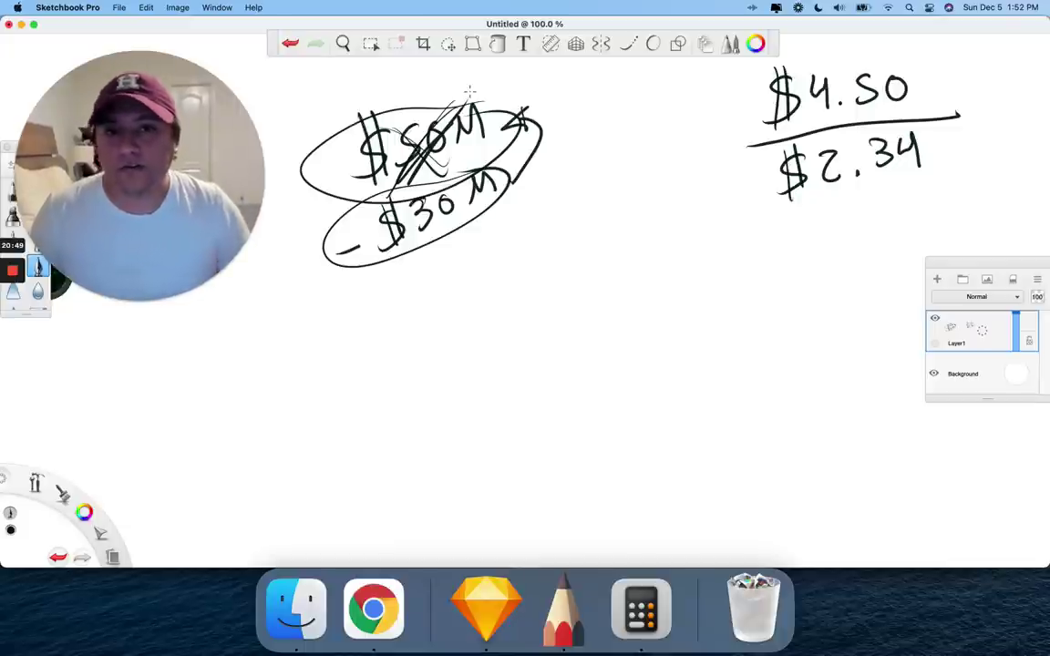
Step: Write a second example of $50M above -$40M with a linking arrow, and strike through both figures
mouse_move(478, 261)
left_mouse_down()
mouse_move(454, 275)
mouse_move(463, 317)
mouse_move(488, 294)
left_mouse_up()
left_click_drag(524, 260, 574, 278)
left_click_drag(425, 365, 467, 364)
left_click_drag(475, 322, 479, 372)
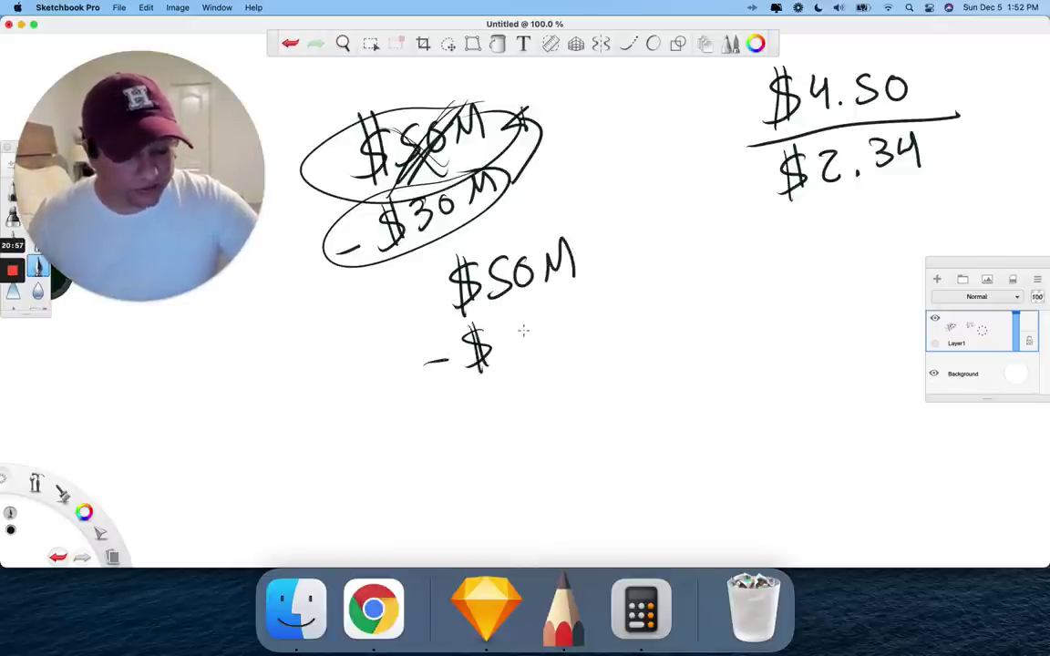
mouse_move(506, 320)
left_mouse_down()
mouse_move(515, 358)
mouse_move(538, 324)
mouse_move(579, 315)
left_mouse_up()
mouse_move(627, 266)
left_mouse_down()
mouse_move(608, 317)
mouse_move(625, 270)
left_mouse_up()
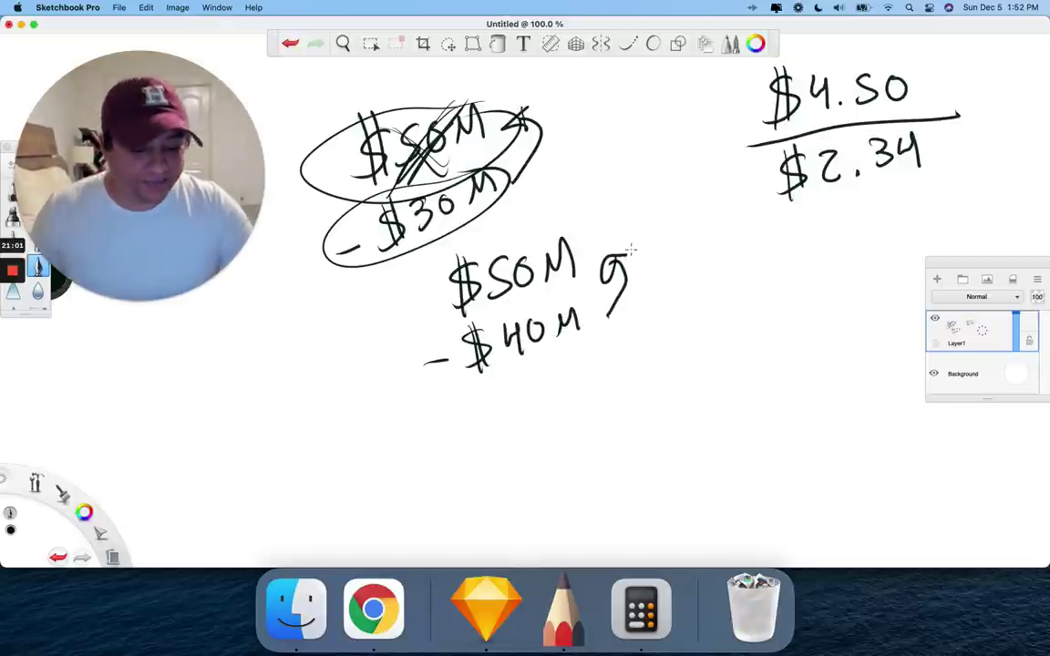
left_click_drag(576, 238, 455, 305)
mouse_move(553, 297)
left_mouse_down()
mouse_move(456, 315)
mouse_move(670, 292)
left_mouse_up()
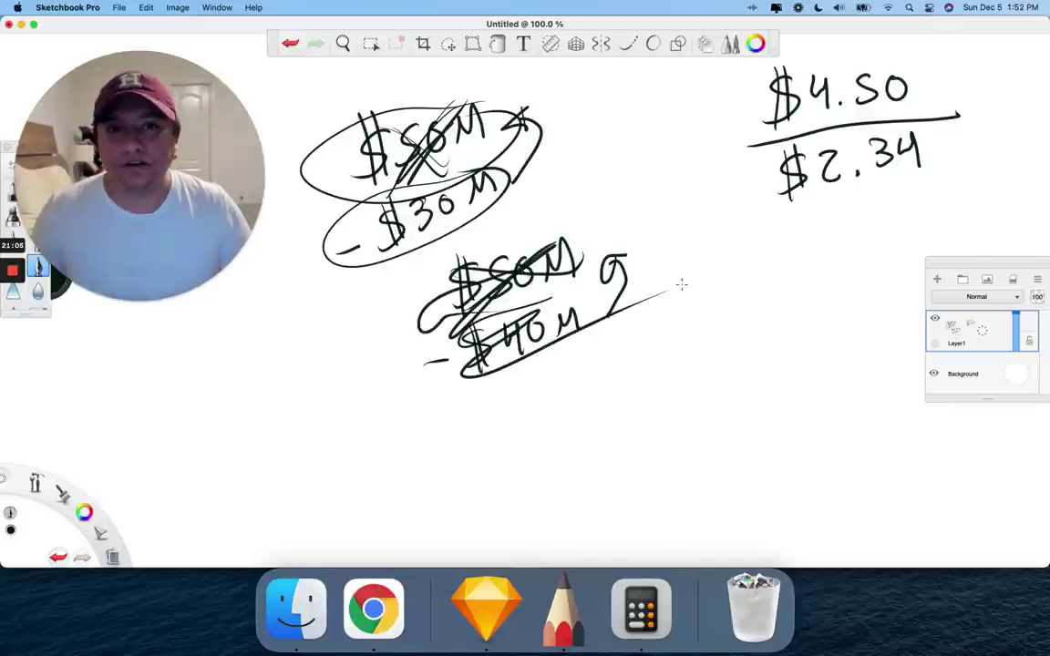
Step: Undo every stroke of the $50M, -$30M and -$40M examples, keeping only the $4.50 over $2.34 fraction
key("super+z")
key("super+z")
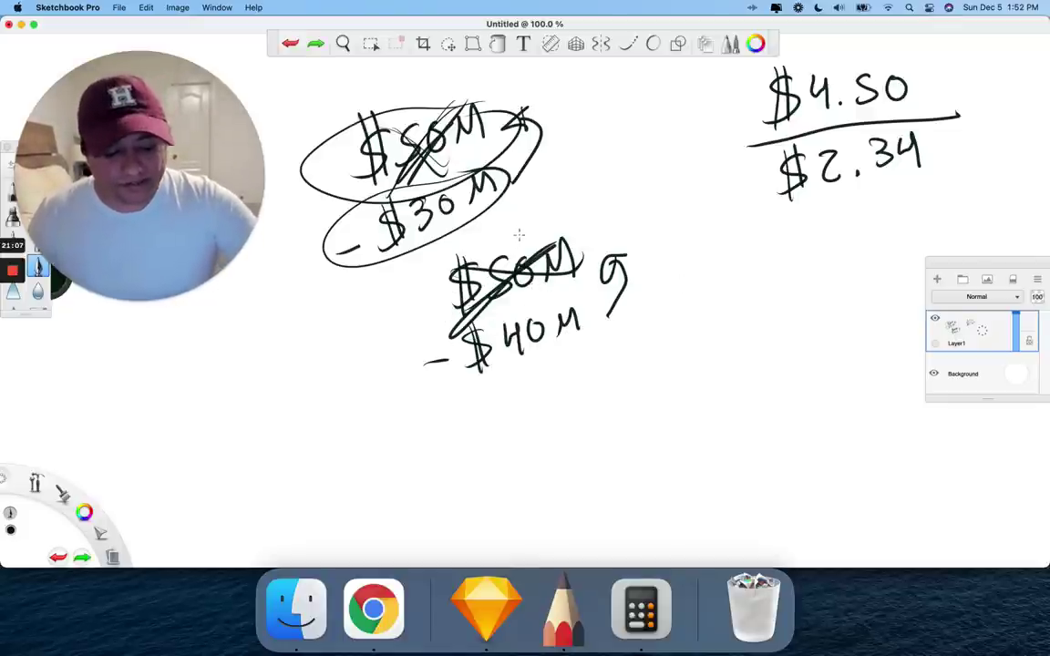
key("super+z")
key("super+z")
key("super+z")
key("super+z")
key("super+z")
key("super+z")
key("super+z")
key("super+z")
key("super+z")
key("super+z")
key("super+z")
key("super+z")
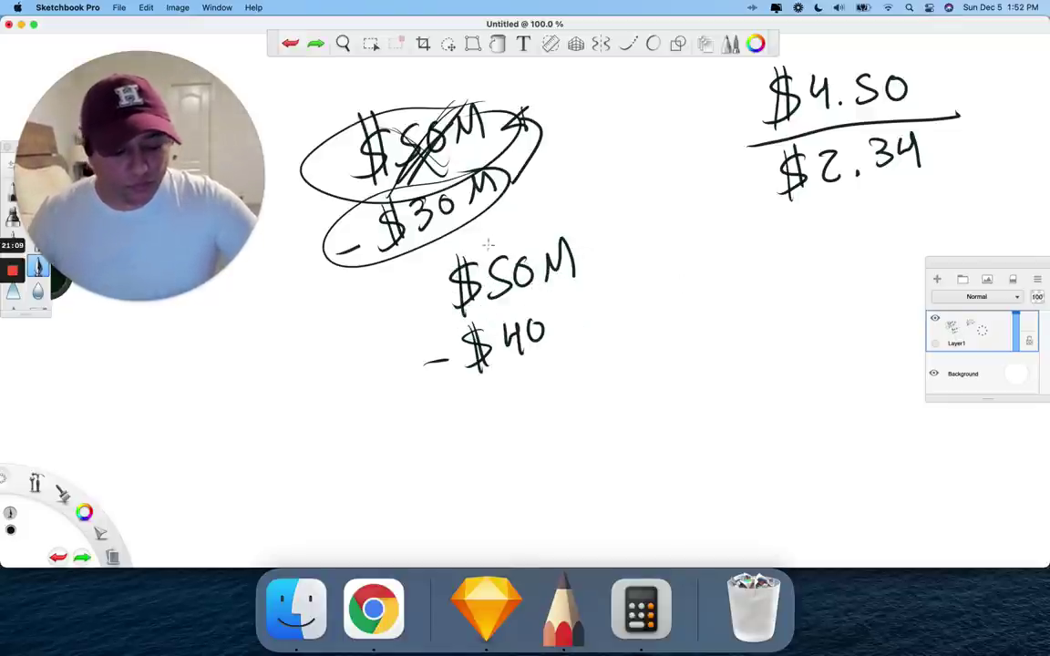
key("super+z")
key("super+z")
key("super+z")
key("super+z")
key("super+z")
key("super+z")
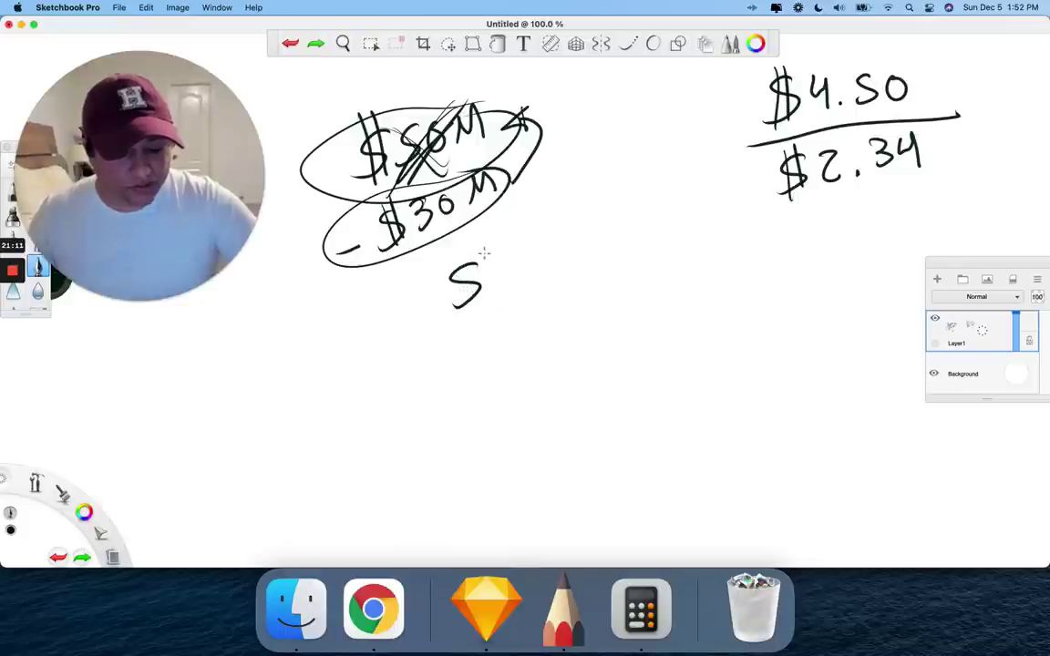
key("super+z")
key("super+z")
key("super+z")
key("super+z")
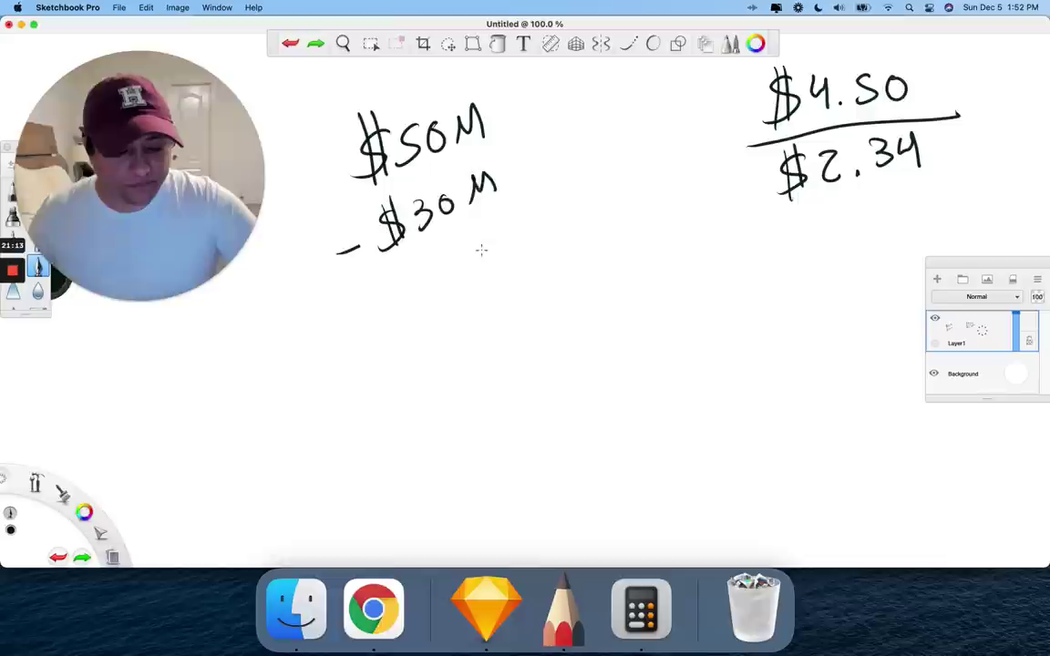
key("super+z")
key("super+z")
key("super+z")
key("super+z")
key("super+z")
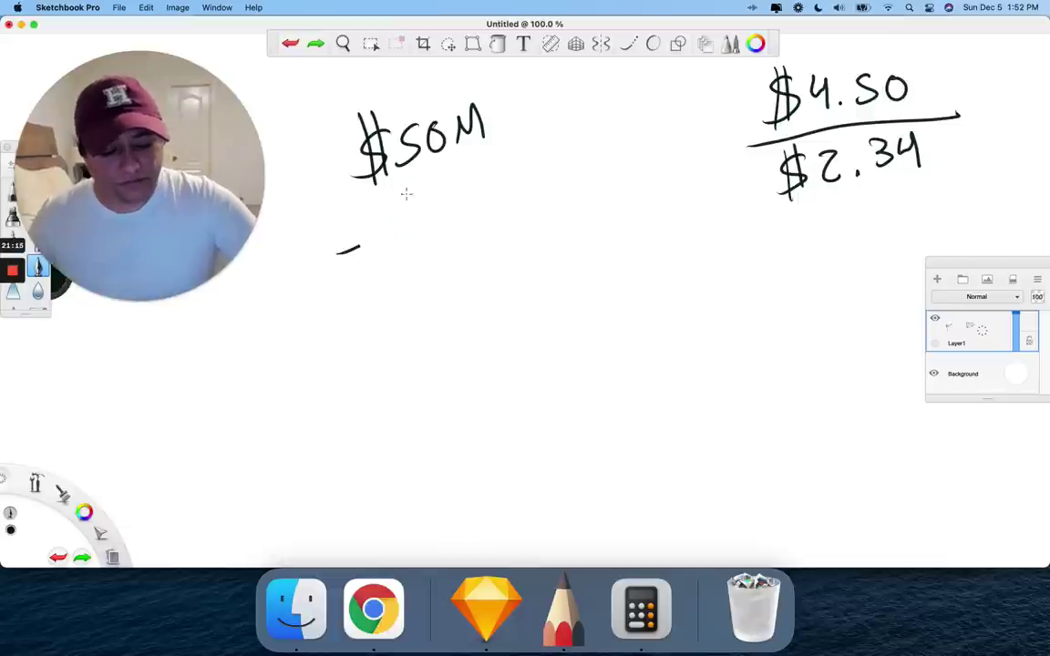
key("super+z")
key("super+z")
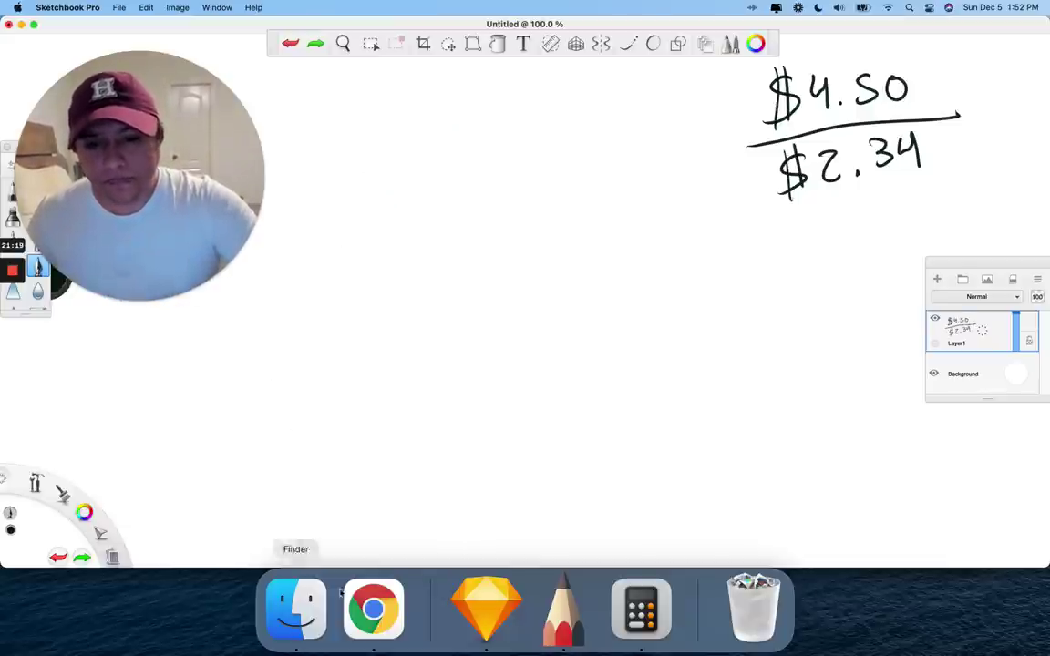
Step: Switch to Chrome and review the cash and short-term investment rows of GigaMedia's balance sheet
left_click(372, 606)
scroll(377, 279, "up", 10)
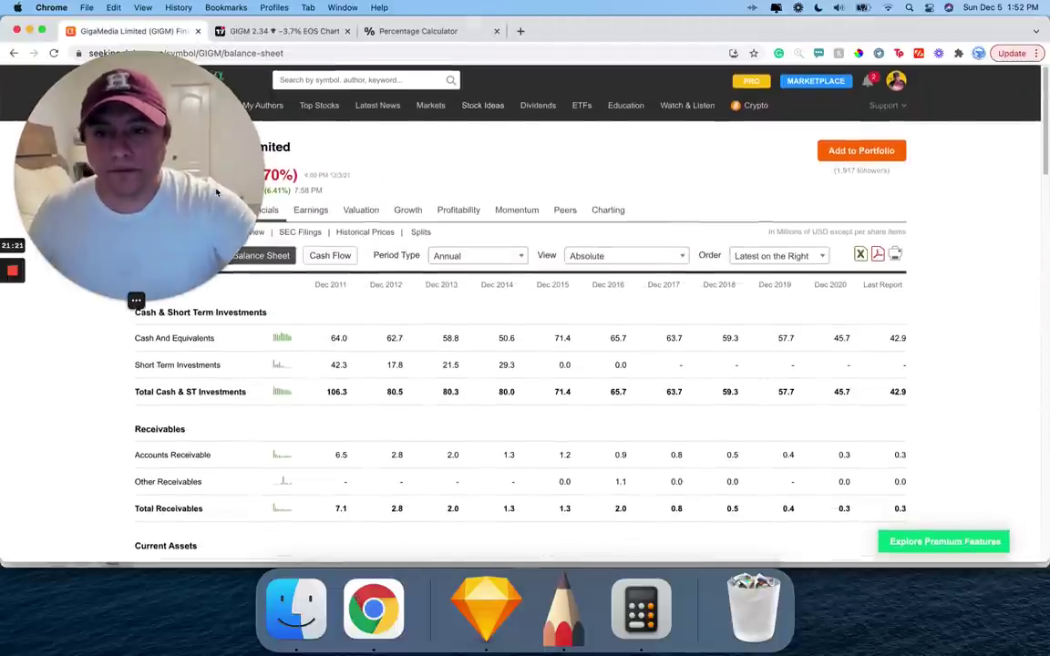
scroll(362, 369, "down", 2)
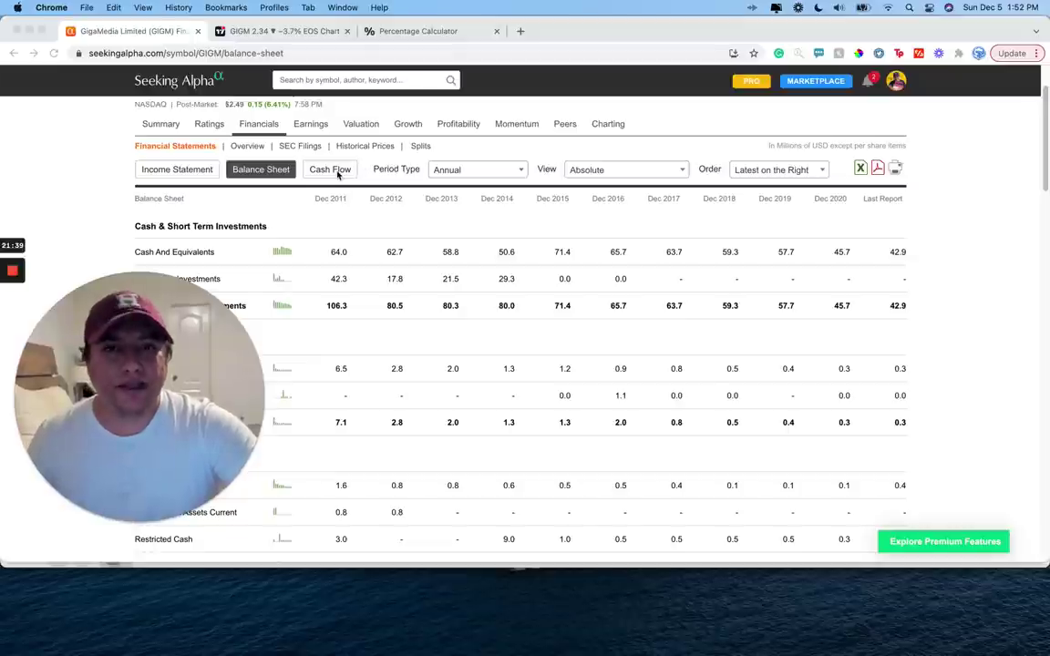
Step: Open GigaMedia's income statement and examine the Net Income row through the TTM column
left_click(210, 169)
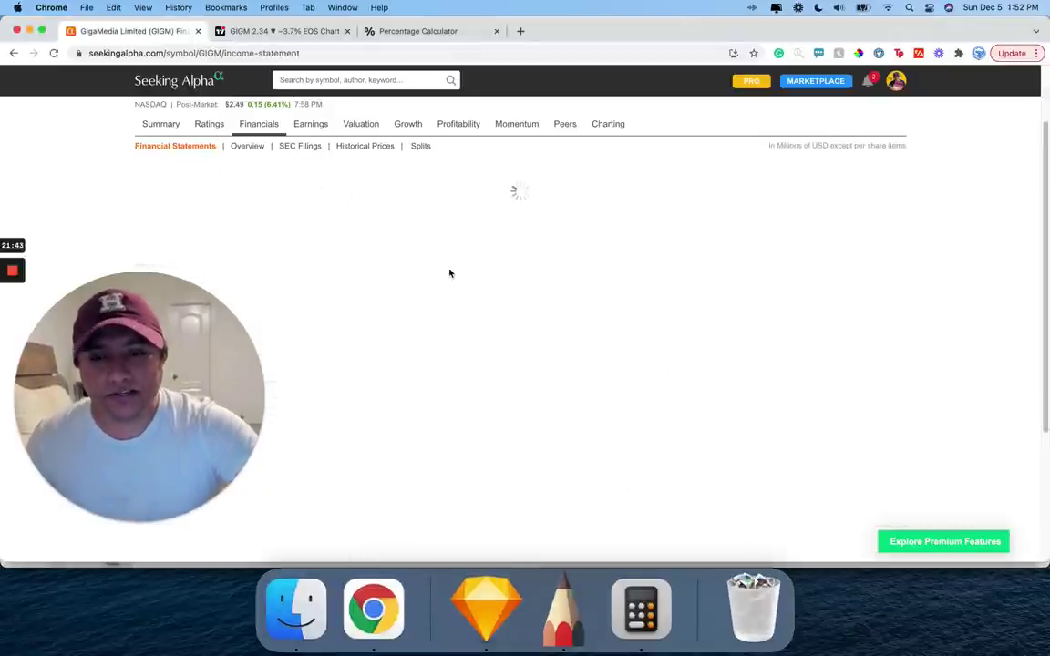
left_click_drag(276, 335, 286, 200)
scroll(433, 283, "down", 5)
scroll(433, 284, "down", 6)
scroll(433, 283, "down", 2)
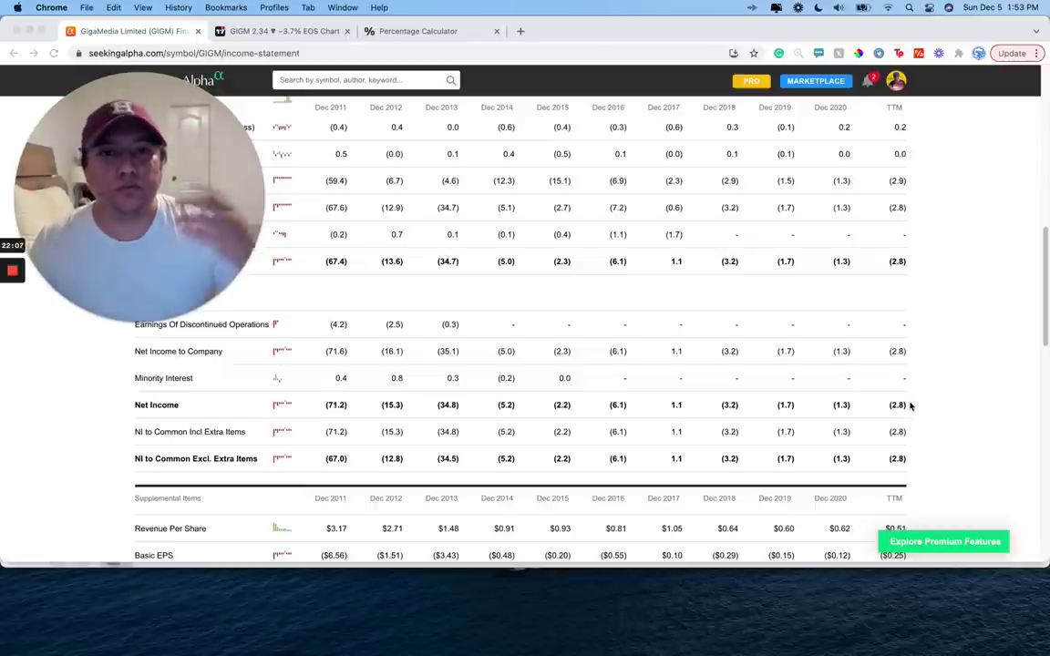
Step: Switch to Sketchbook Pro, write $50M, -3M and $47M as a stacked subtraction, and circle the -3M and $47M
left_click(564, 638)
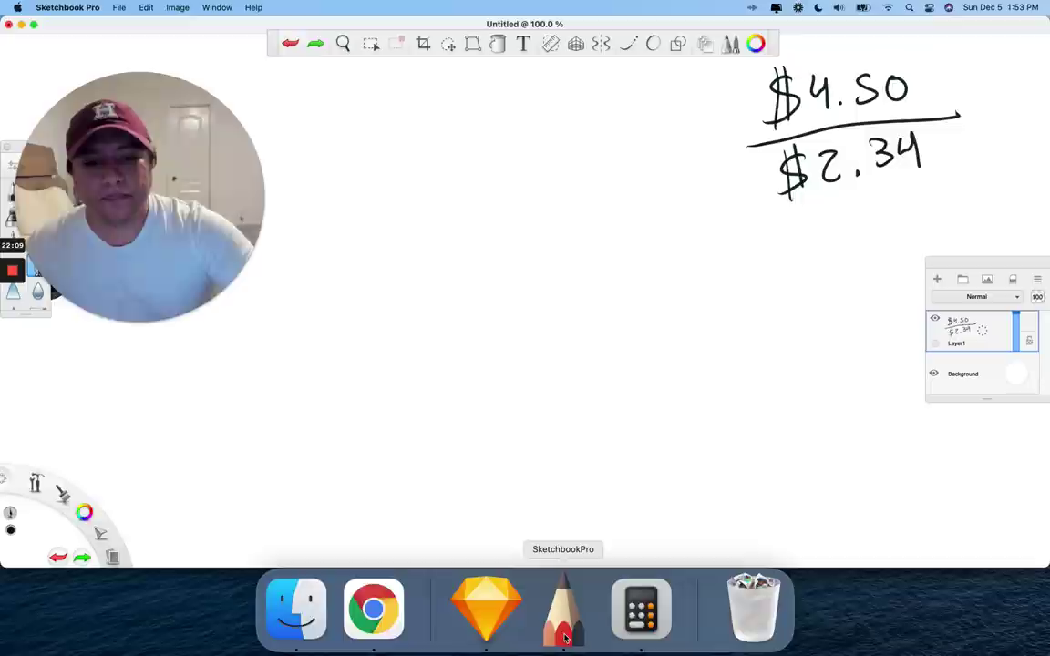
left_click_drag(423, 135, 408, 165)
mouse_move(401, 114)
left_mouse_down()
mouse_move(395, 180)
mouse_move(428, 163)
left_mouse_up()
mouse_move(465, 127)
left_mouse_down()
mouse_move(460, 148)
mouse_move(502, 109)
mouse_move(508, 142)
left_mouse_up()
mouse_move(394, 218)
left_mouse_down()
mouse_move(457, 206)
mouse_move(508, 173)
mouse_move(507, 193)
left_mouse_up()
mouse_move(438, 241)
left_mouse_down()
mouse_move(461, 270)
mouse_move(486, 229)
mouse_move(479, 257)
left_mouse_up()
mouse_move(503, 246)
left_mouse_down()
mouse_move(513, 219)
mouse_move(528, 244)
left_mouse_up()
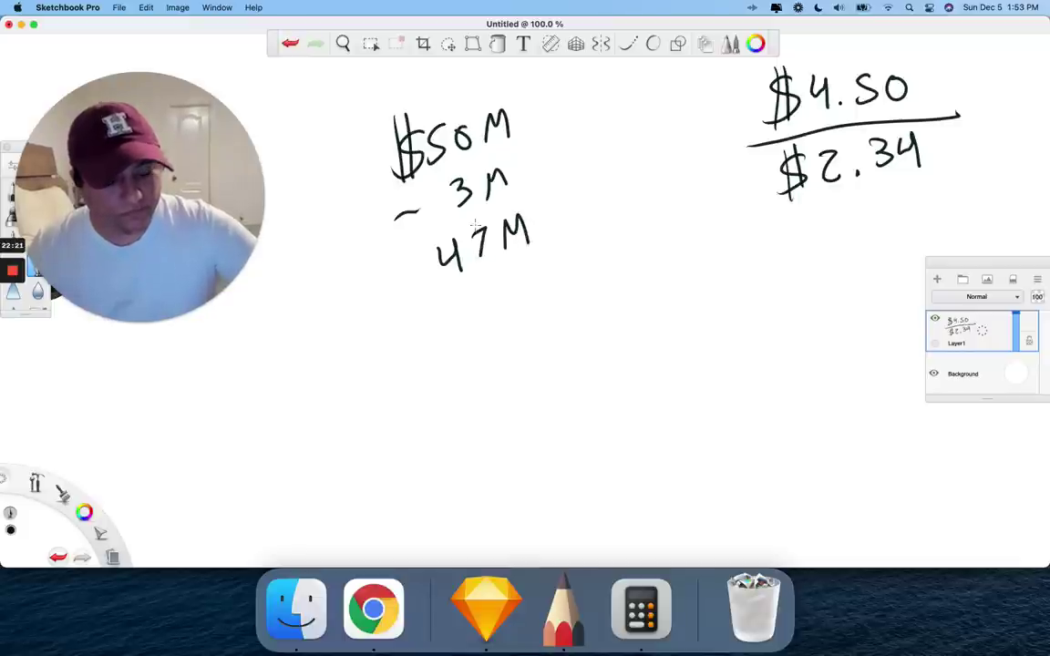
left_click_drag(437, 235, 420, 285)
left_click_drag(522, 168, 447, 174)
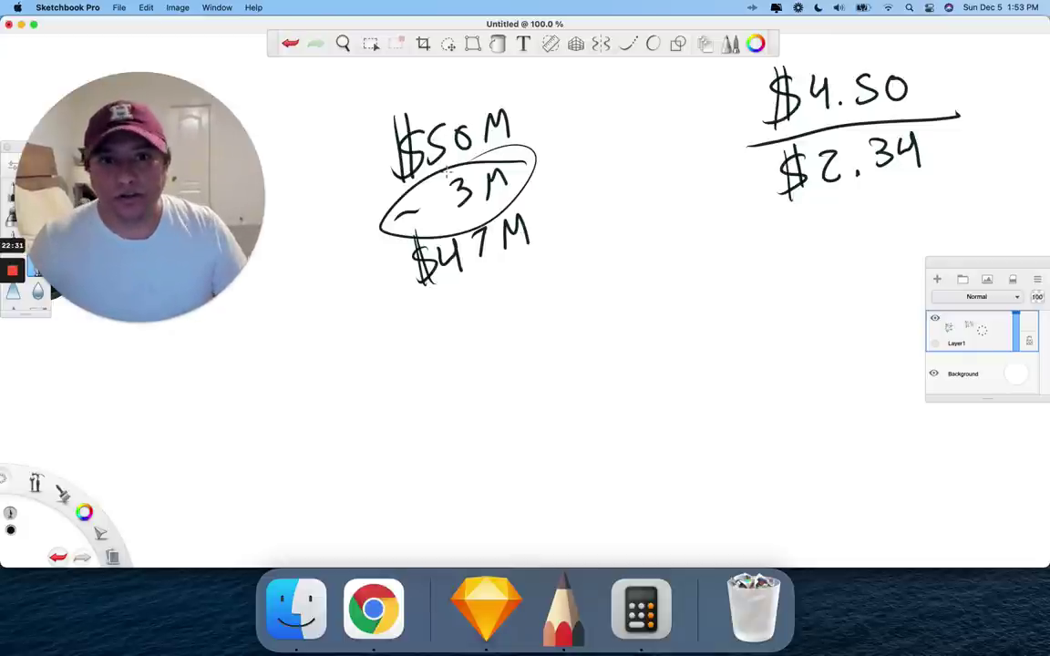
left_click_drag(542, 206, 556, 244)
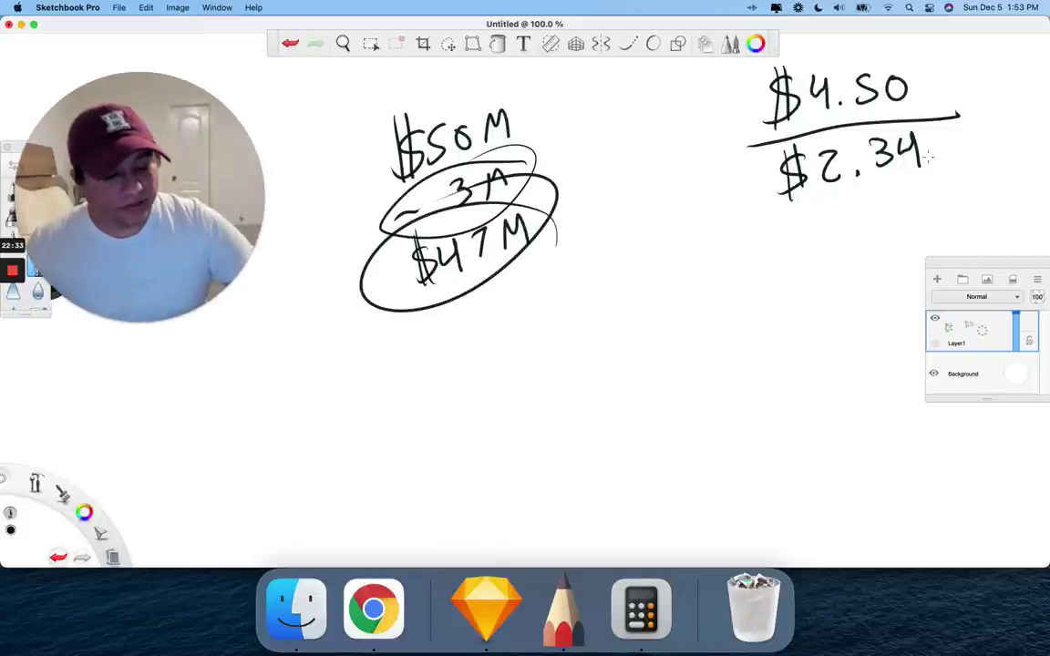
Step: Write $25M below the $2.34 and circle it
mouse_move(721, 244)
left_mouse_down()
mouse_move(753, 270)
mouse_move(833, 246)
mouse_move(700, 278)
left_mouse_up()
left_click_drag(711, 220, 717, 292)
left_click_drag(782, 211, 785, 219)
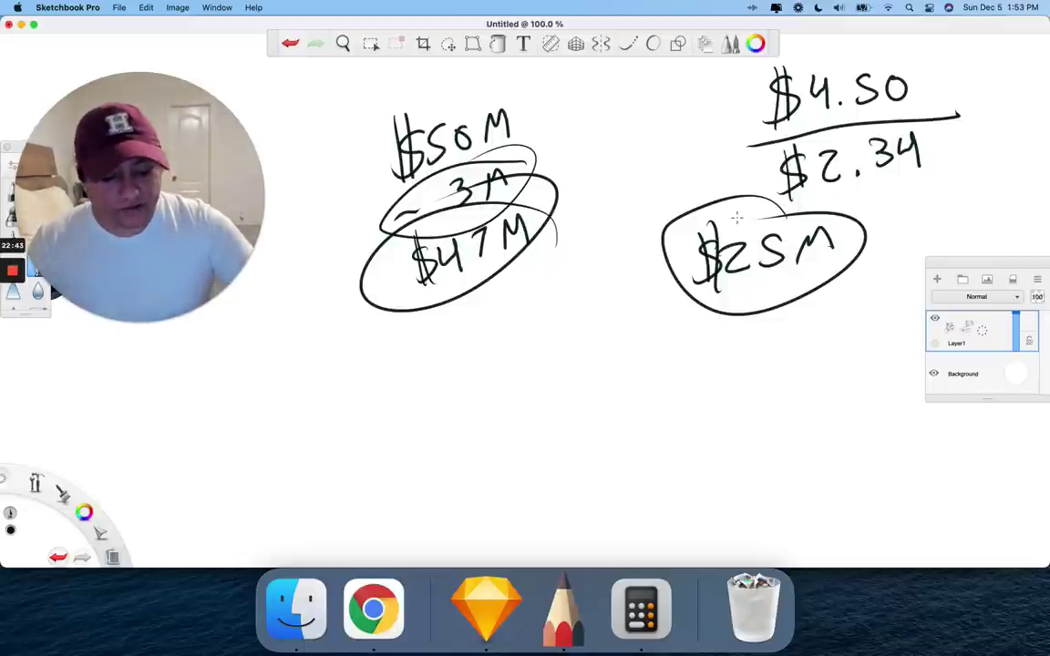
Step: Write 1st below the subtraction with $50M over $47M beside it, and circle the $47M
mouse_move(282, 347)
left_mouse_down()
mouse_move(290, 386)
mouse_move(307, 381)
left_mouse_up()
mouse_move(324, 352)
left_mouse_down()
mouse_move(330, 381)
mouse_move(336, 361)
left_mouse_up()
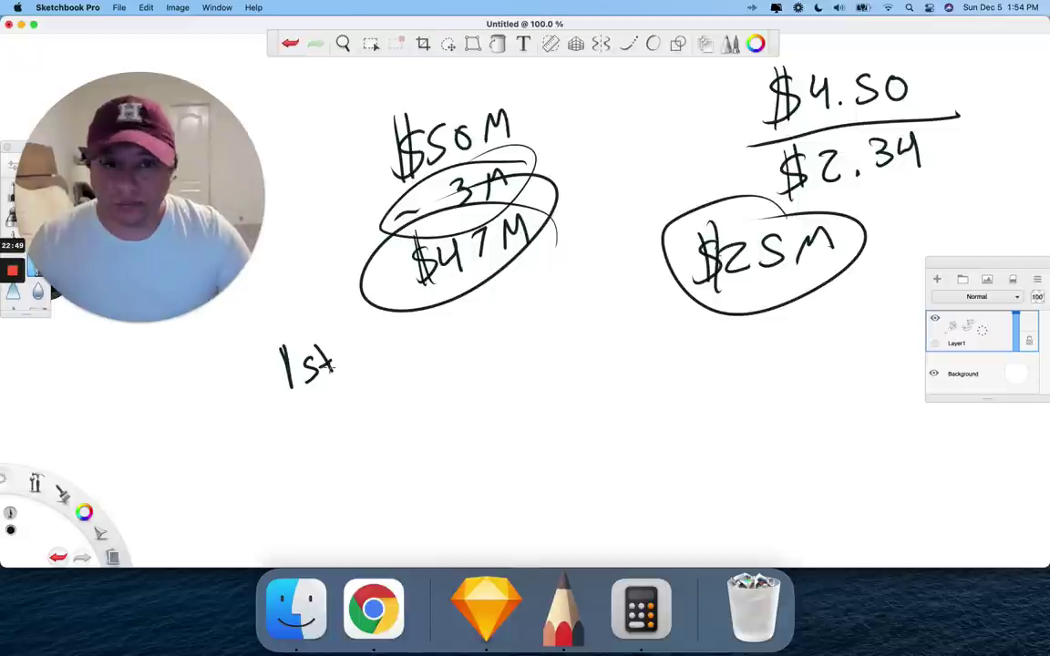
mouse_move(507, 316)
left_mouse_down()
mouse_move(488, 355)
mouse_move(514, 341)
left_mouse_up()
left_click_drag(549, 305, 601, 306)
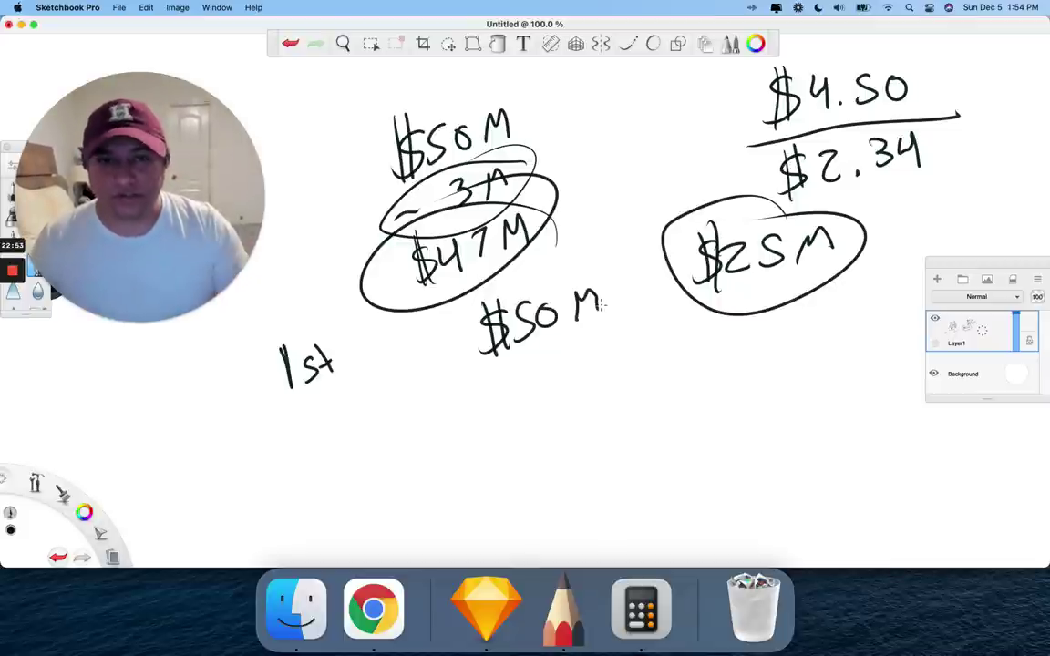
mouse_move(507, 372)
left_mouse_down()
mouse_move(480, 415)
mouse_move(492, 423)
mouse_move(616, 360)
left_mouse_up()
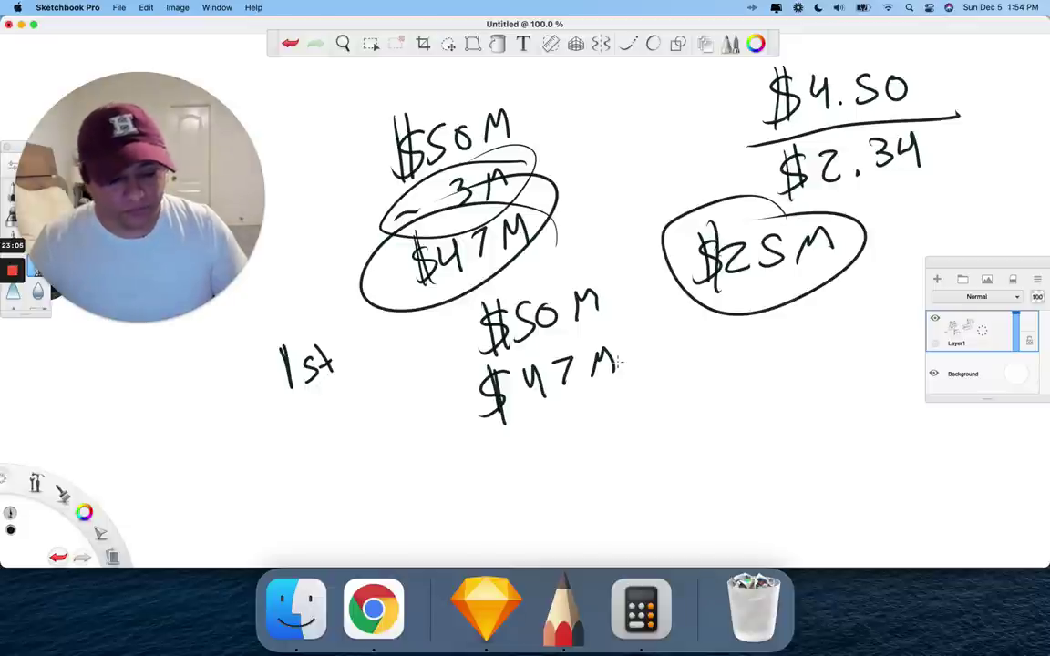
left_click_drag(629, 339, 545, 355)
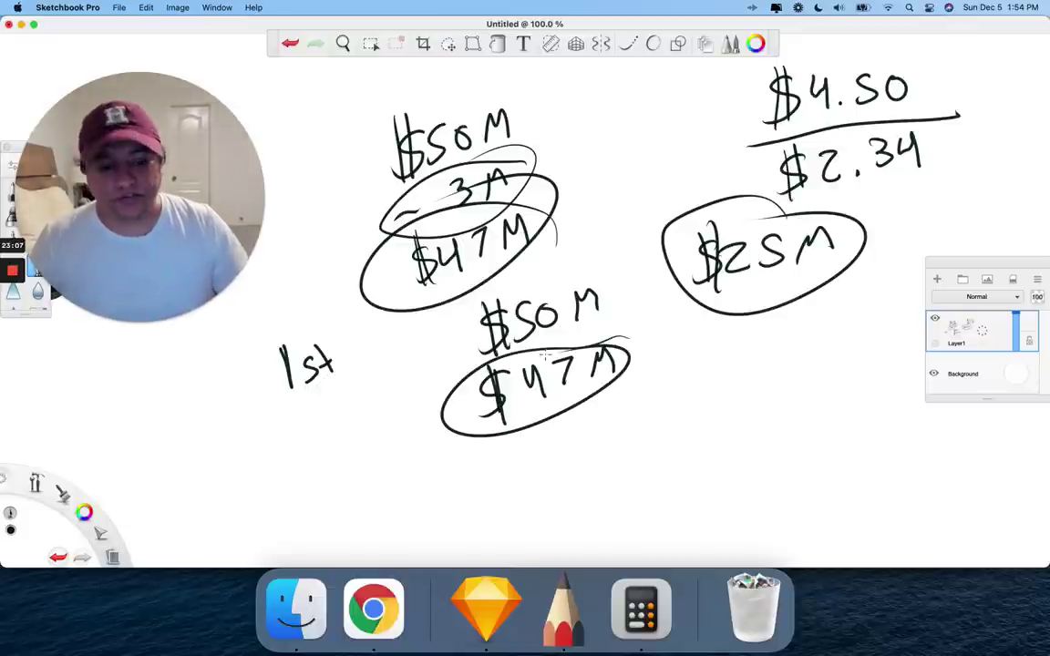